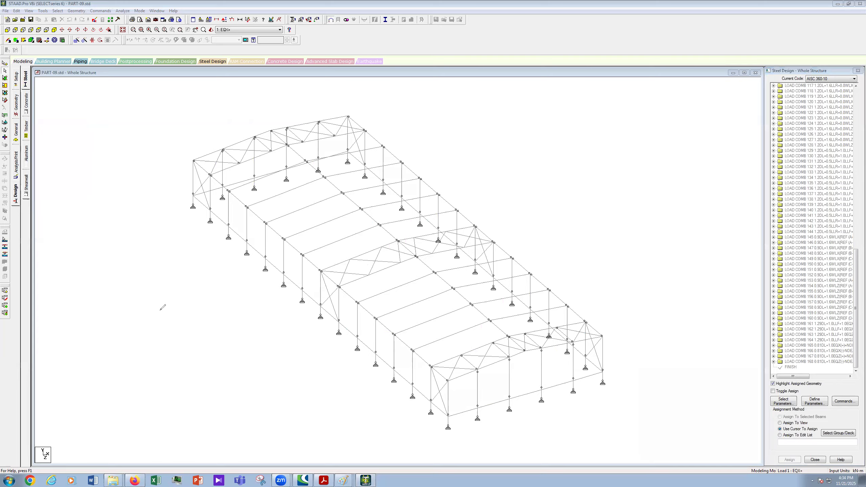
- Handwrite "ASCE" and "AISC 360" on the screen beside the model, underlining the first and circling the second
mouse_move(90, 336)
left_mouse_down()
mouse_move(108, 346)
mouse_move(102, 341)
mouse_move(120, 319)
left_mouse_up()
left_click_drag(103, 309, 107, 298)
left_click_drag(116, 303, 113, 313)
left_click_drag(102, 348, 104, 337)
mouse_move(117, 304)
left_mouse_down()
mouse_move(105, 360)
mouse_move(143, 389)
mouse_move(137, 383)
left_mouse_up()
mouse_move(132, 353)
left_mouse_down()
mouse_move(152, 369)
mouse_move(130, 359)
left_mouse_up()
mouse_move(139, 337)
left_mouse_down()
mouse_move(156, 352)
mouse_move(157, 340)
left_mouse_up()
left_click_drag(151, 303, 163, 320)
left_click_drag(154, 291, 172, 305)
left_click_drag(172, 284, 169, 279)
left_click_drag(164, 270, 177, 273)
mouse_move(156, 263)
left_mouse_down()
mouse_move(162, 247)
mouse_move(133, 388)
mouse_move(145, 396)
mouse_move(176, 278)
left_mouse_up()
- Draw an arrow from the AISC note and handwrite "Design code" beside it
mouse_move(182, 337)
left_mouse_down()
mouse_move(210, 360)
mouse_move(213, 392)
left_mouse_up()
mouse_move(201, 379)
left_mouse_down()
mouse_move(217, 389)
mouse_move(237, 342)
left_mouse_up()
left_click(220, 361)
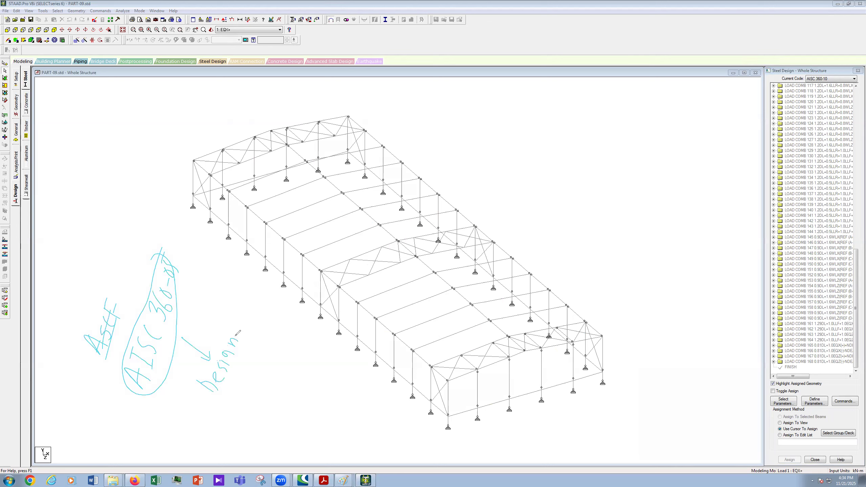
left_click_drag(244, 324, 240, 334)
left_click_drag(250, 314, 259, 307)
left_click(258, 311)
left_click_drag(257, 337, 266, 310)
- Handwrite "Steel" and "RCC - ACI 318-08" under the design code note and bracket the two materials
left_click_drag(205, 408, 209, 398)
mouse_move(192, 433)
left_mouse_down()
mouse_move(187, 449)
mouse_move(191, 437)
left_mouse_up()
left_click_drag(191, 432, 199, 440)
left_click_drag(187, 409, 227, 453)
left_click_drag(213, 443, 221, 441)
left_click_drag(232, 422, 227, 430)
mouse_move(235, 406)
left_mouse_down()
mouse_move(234, 414)
mouse_move(248, 403)
left_mouse_up()
mouse_move(233, 385)
left_mouse_down()
mouse_move(254, 397)
mouse_move(243, 388)
mouse_move(265, 375)
mouse_move(249, 359)
mouse_move(268, 366)
mouse_move(262, 353)
left_mouse_up()
left_click(266, 376)
mouse_move(260, 337)
left_mouse_down()
mouse_move(276, 350)
mouse_move(268, 341)
mouse_move(284, 317)
left_mouse_up()
left_click(276, 326)
mouse_move(170, 425)
left_mouse_down()
mouse_move(188, 453)
mouse_move(237, 440)
left_mouse_up()
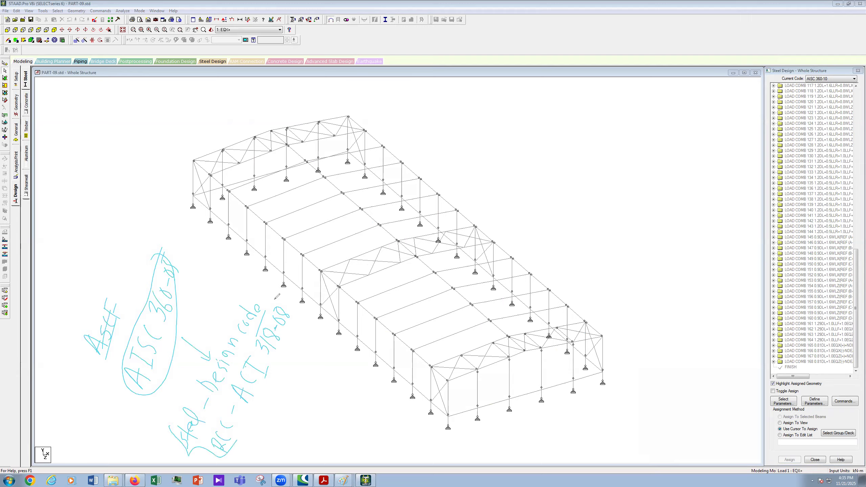
- Bracket the design code notes, underline the AISC code, and clear all handwritten notes from the screen
left_click_drag(233, 293, 300, 310)
left_click_drag(189, 267, 181, 324)
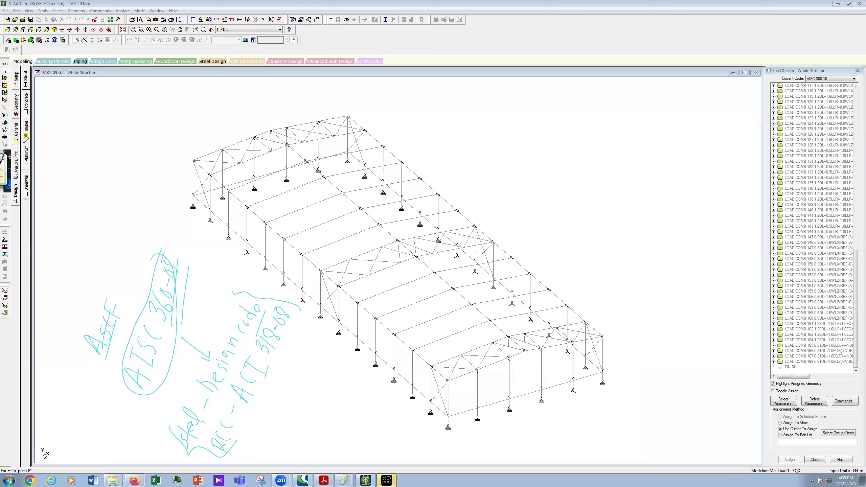
left_click(45, 286)
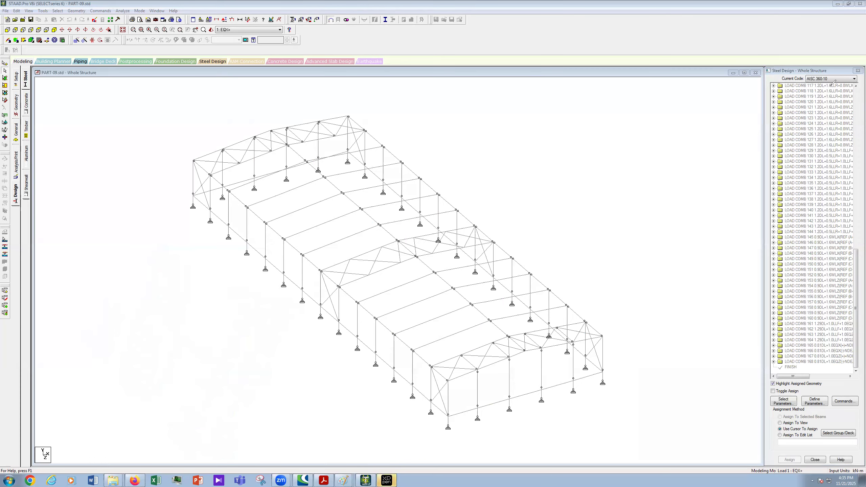
- Set the current steel design code to AISC 360-05
mouse_move(1, 167)
left_click(824, 80)
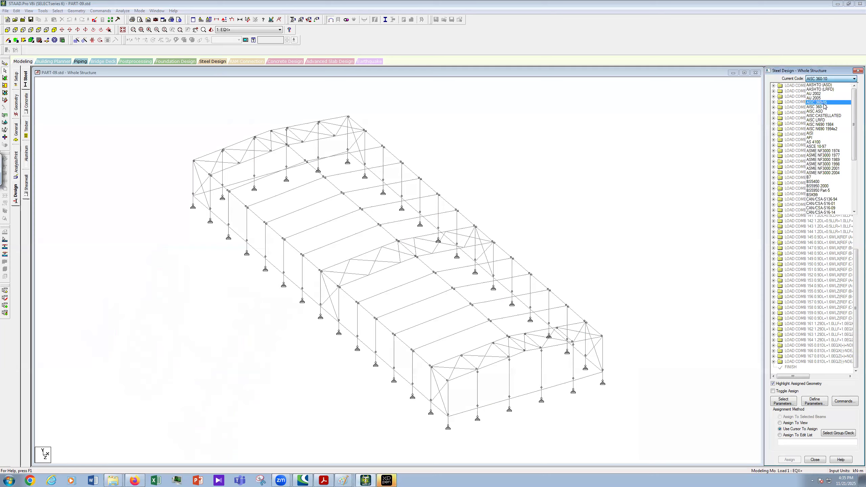
left_click(824, 102)
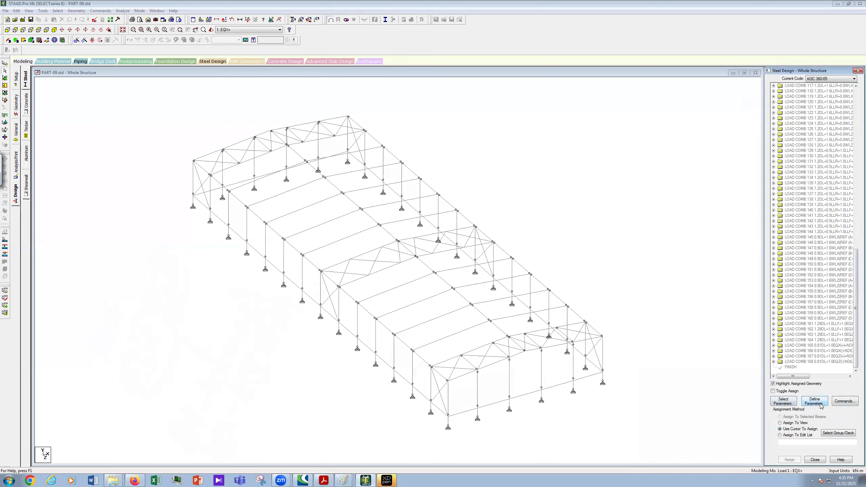
left_click(844, 401)
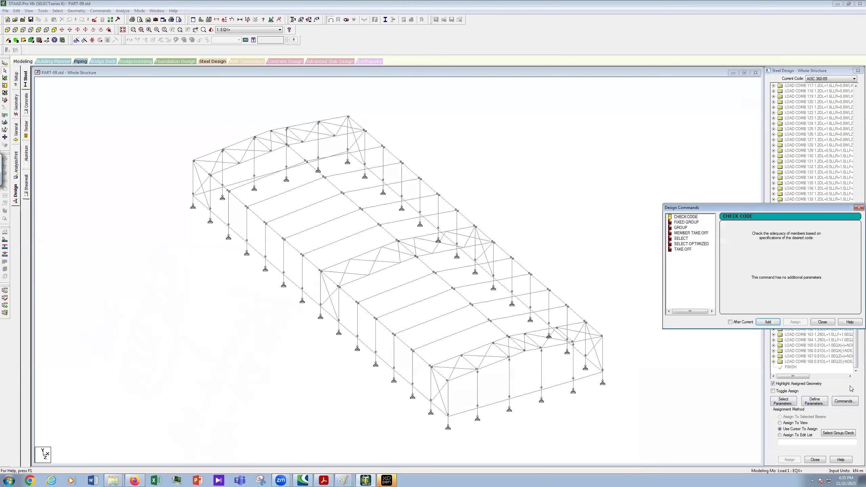
left_click(858, 207)
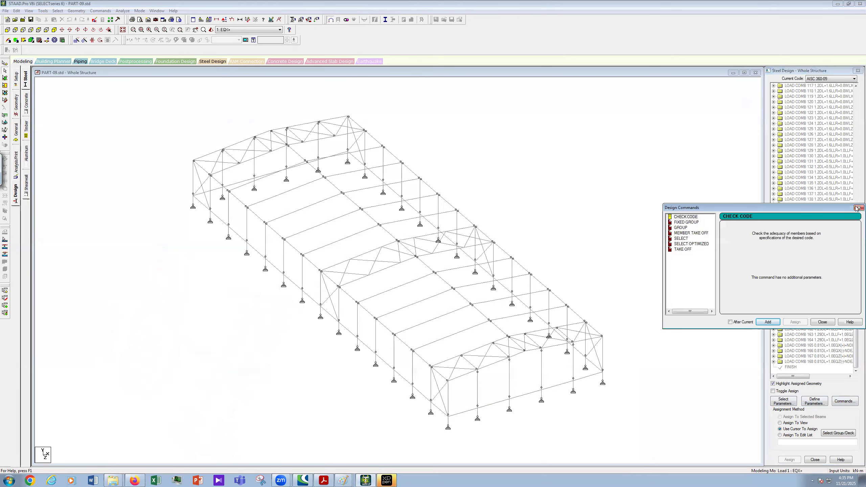
- Open the steel design parameter definitions and look through the list of available parameters
left_click(816, 405)
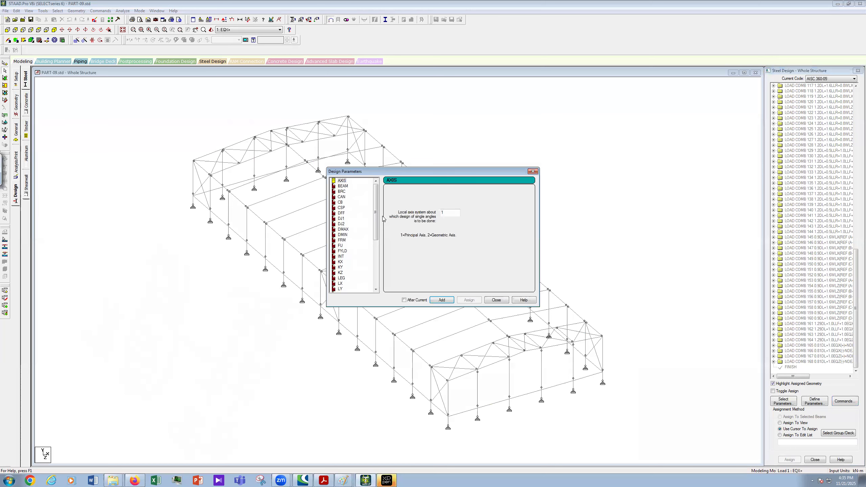
scroll(371, 248, "down", 6)
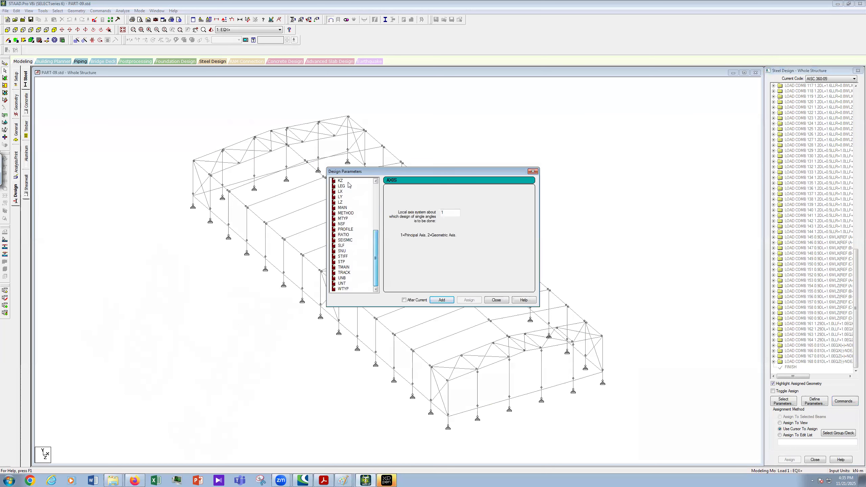
scroll(377, 279, "up", 2)
scroll(378, 220, "up", 5)
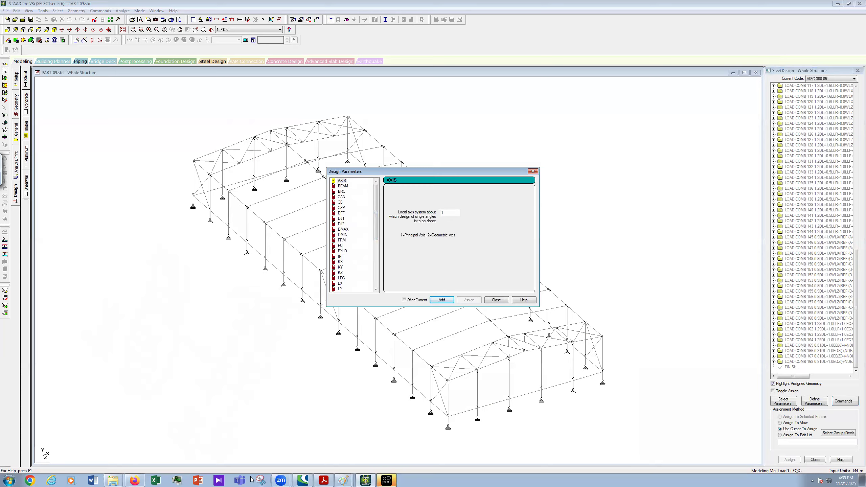
- Switch to DESIGN PARAMETER.JPG in Paint, circle FYLD and mark its yield strength description
mouse_move(355, 480)
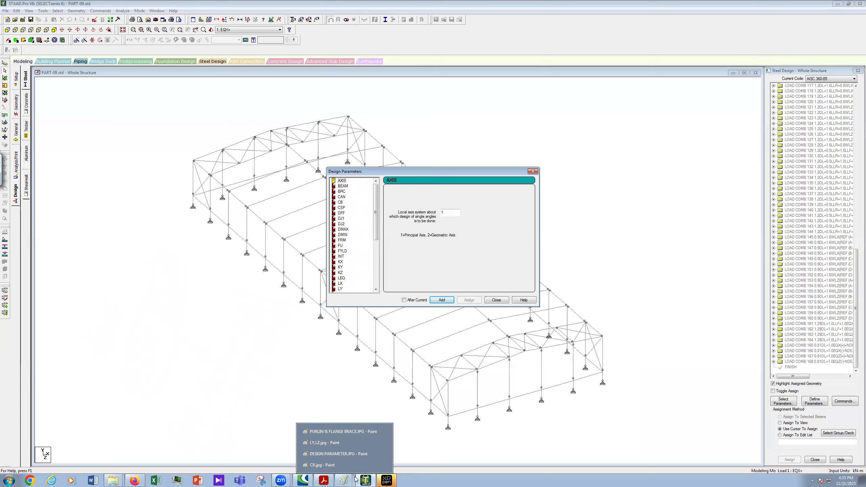
left_click(326, 454)
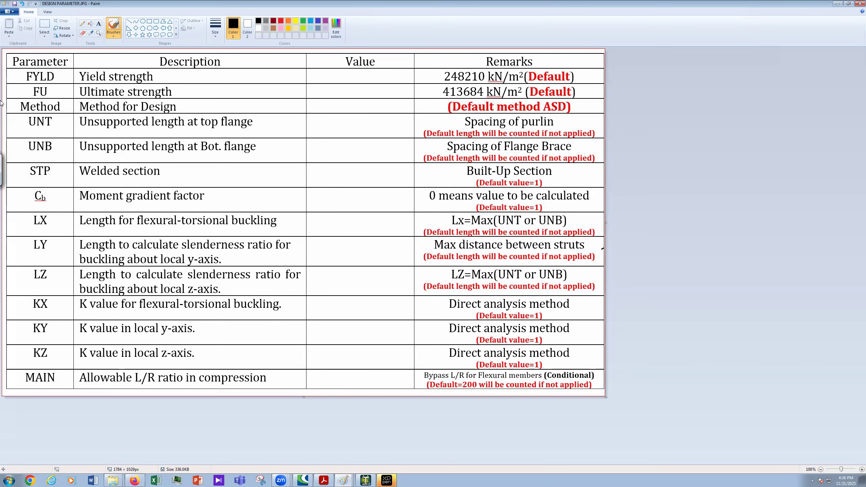
left_click_drag(600, 271, 605, 283)
mouse_move(20, 82)
left_mouse_down()
mouse_move(25, 70)
mouse_move(50, 81)
mouse_move(55, 68)
left_mouse_up()
left_click_drag(151, 87, 165, 73)
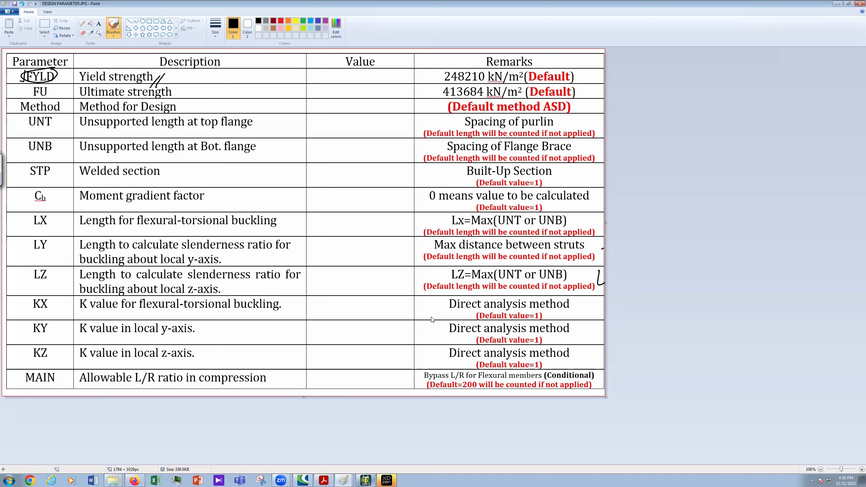
- Return to STAAD.Pro and open the FYLD yield strength parameter
left_click(371, 480)
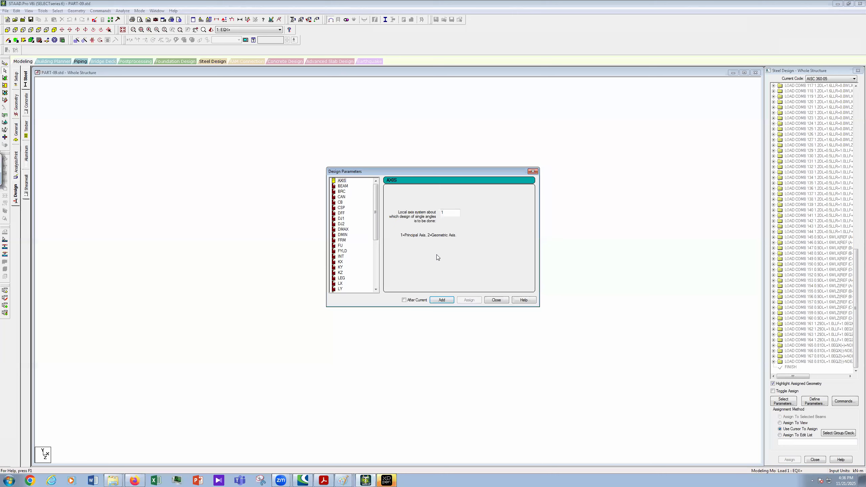
left_click(343, 251)
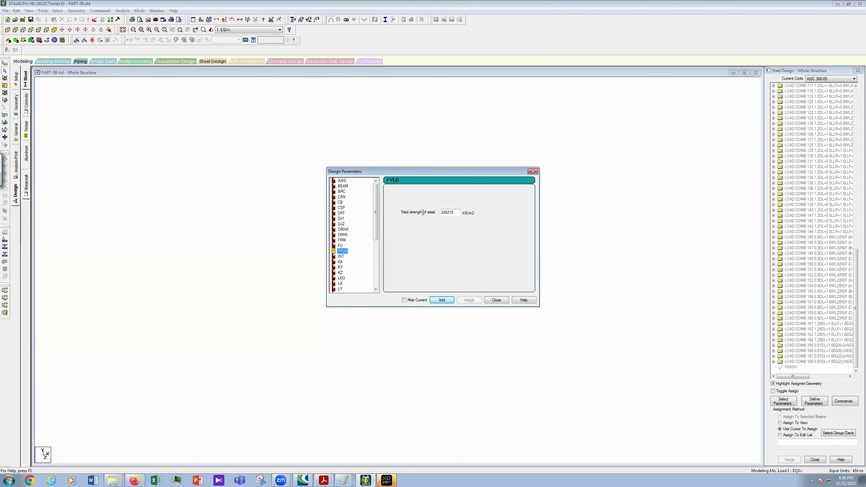
double_click(448, 212)
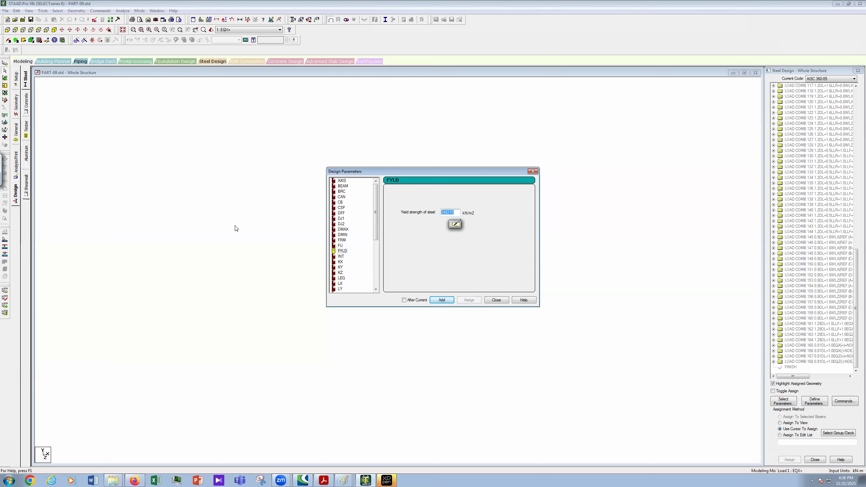
left_click(480, 258)
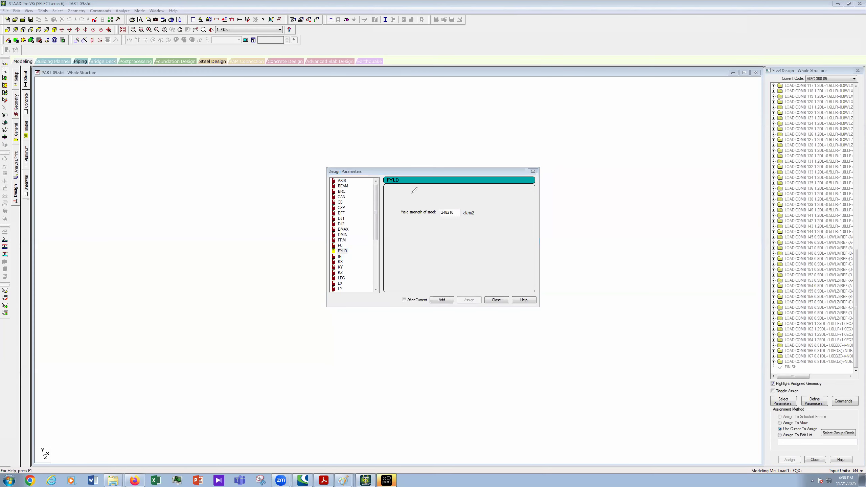
- Annotate the yield strength value by hand with a circled "36 ksi" and "36 Grade" note
left_click_drag(453, 218, 459, 228)
left_click_drag(458, 218, 465, 227)
mouse_move(463, 218)
left_mouse_down()
mouse_move(472, 227)
mouse_move(469, 251)
mouse_move(498, 222)
mouse_move(467, 289)
mouse_move(497, 266)
mouse_move(519, 234)
left_mouse_up()
left_click(501, 200)
left_click_drag(487, 285, 517, 248)
mouse_move(500, 201)
left_mouse_down()
mouse_move(473, 230)
mouse_move(501, 284)
left_mouse_up()
left_click_drag(500, 201, 491, 289)
- Handwrite a circled "50 grade" note, circle the yield strength value, and clear the handwritten notes
left_click_drag(396, 272, 407, 284)
left_click_drag(396, 268, 411, 262)
mouse_move(417, 254)
left_mouse_down()
mouse_move(422, 261)
mouse_move(442, 234)
mouse_move(412, 286)
left_mouse_up()
left_click_drag(437, 223, 409, 243)
mouse_move(441, 206)
left_mouse_down()
mouse_move(454, 206)
mouse_move(437, 216)
left_mouse_up()
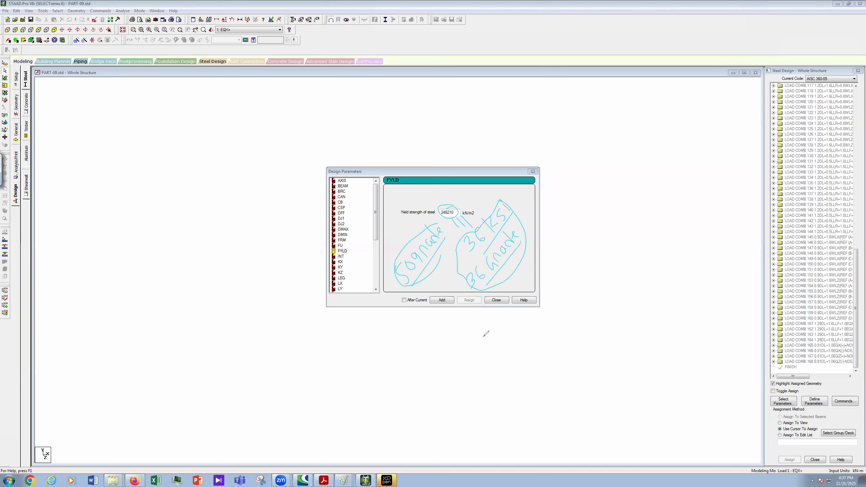
key("Delete")
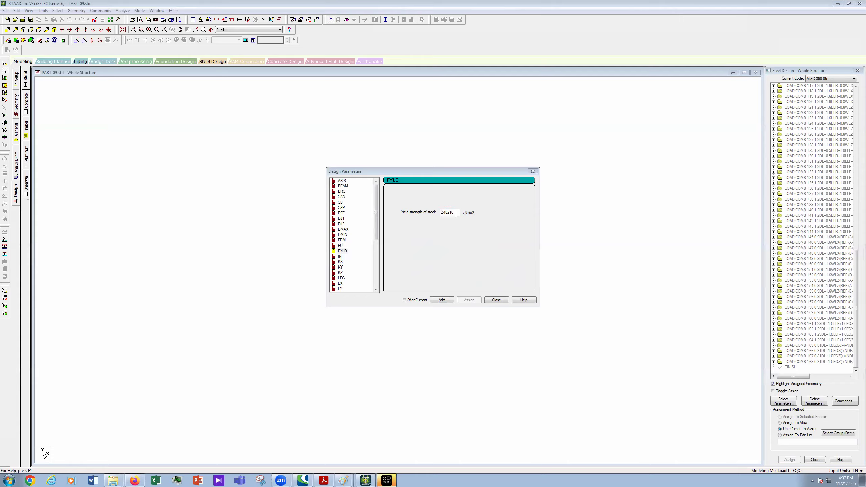
- Set the FYLD yield strength to 345000 kN/m2 and add the parameter
left_click(422, 212)
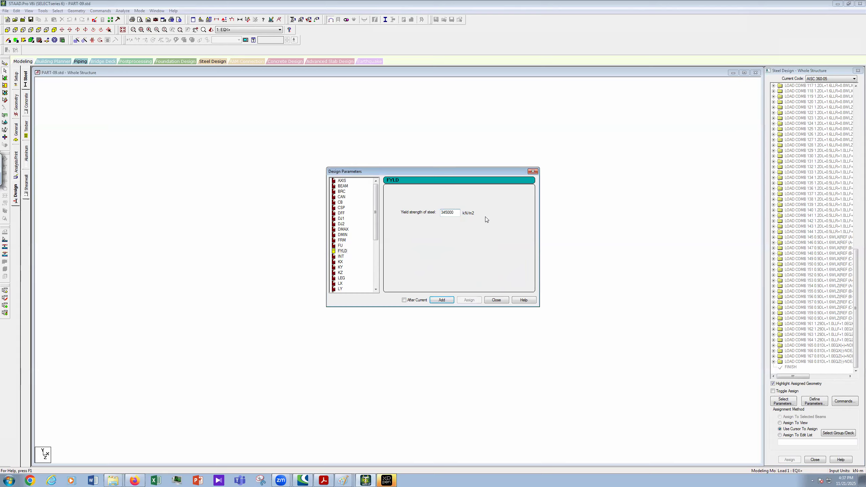
left_click(442, 300)
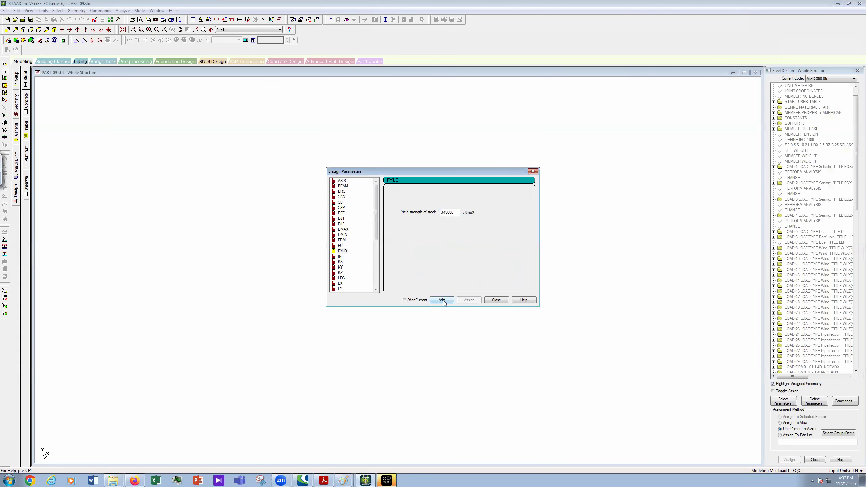
- Open the FU parameter and, in Paint's DESIGN PARAMETER.JPG, tick FU and circle "Ultimate strength"
left_click(340, 246)
left_click(344, 480)
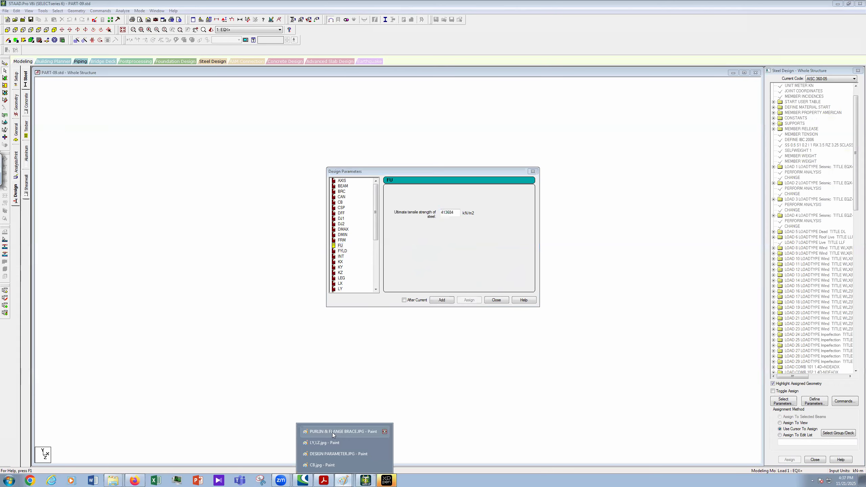
left_click(326, 454)
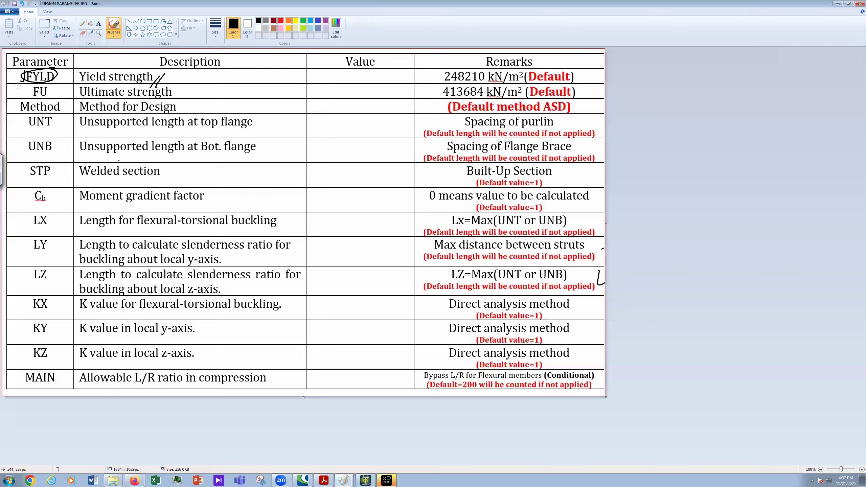
left_click_drag(18, 89, 28, 86)
mouse_move(172, 88)
left_mouse_down()
mouse_move(78, 92)
mouse_move(162, 98)
mouse_move(164, 90)
left_mouse_up()
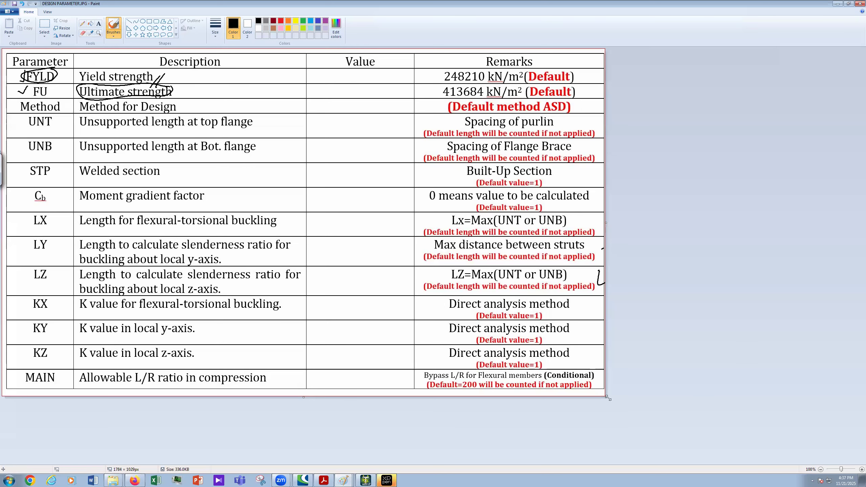
- Enlarge the canvas to 2453 × 1212 px and handwrite underlined "Fy" and "Fu" headings beside the table
left_click_drag(623, 410, 832, 458)
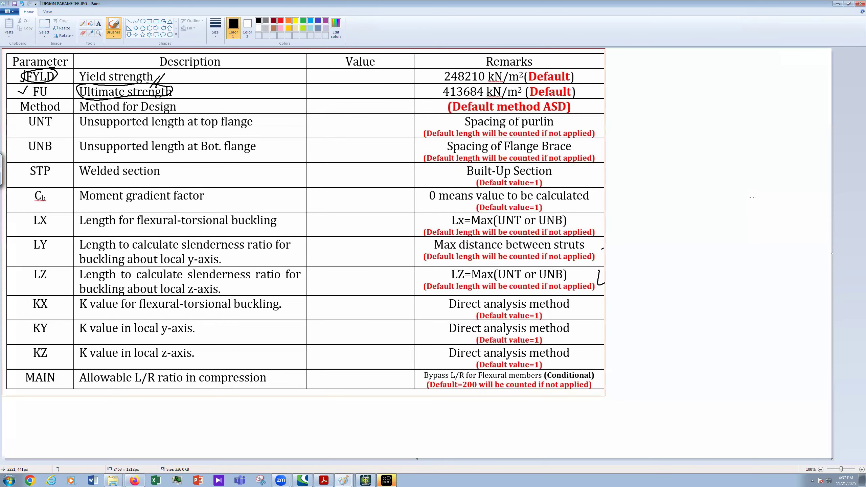
mouse_move(629, 159)
left_mouse_down()
mouse_move(635, 171)
mouse_move(638, 151)
mouse_move(643, 162)
left_mouse_up()
left_click_drag(644, 157, 655, 166)
left_click_drag(636, 199, 671, 161)
left_click_drag(710, 91, 726, 110)
left_click_drag(709, 90, 721, 79)
left_click_drag(718, 101, 740, 91)
left_click(725, 118)
left_click_drag(719, 125, 756, 90)
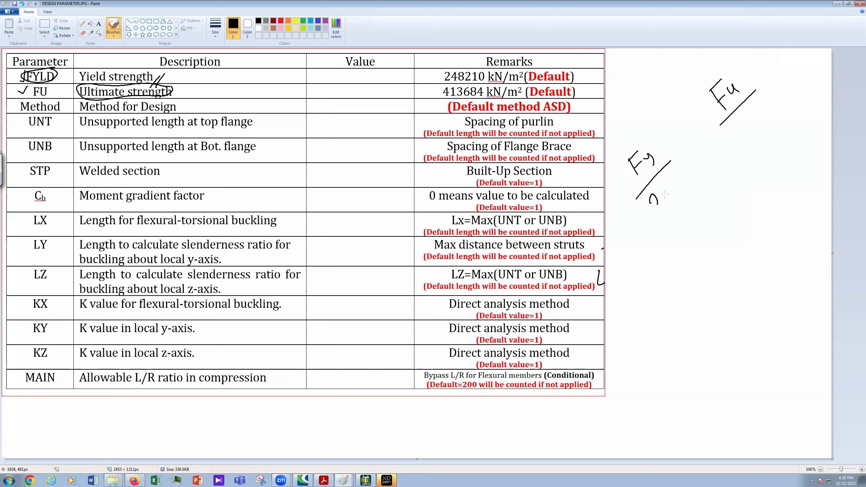
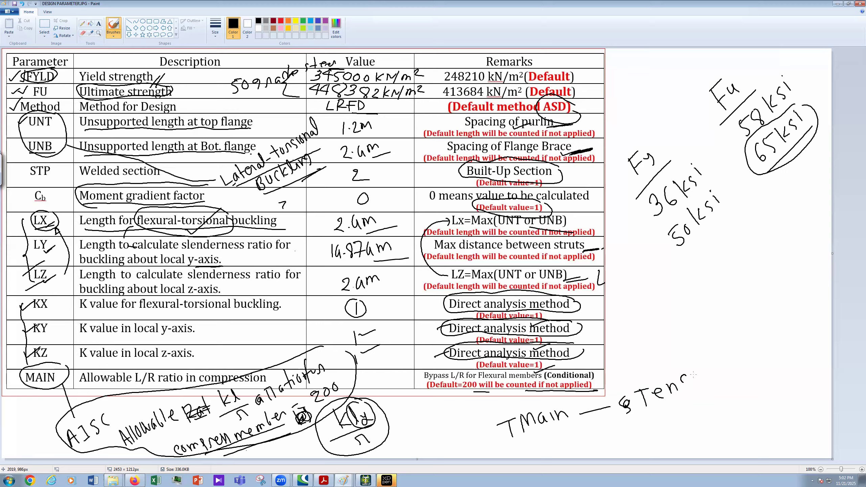
- Finish the handwritten TMain note below the table with the words "Tension member"
left_click_drag(699, 373, 700, 382)
left_click_drag(704, 369, 702, 382)
left_click_drag(711, 377, 797, 341)
mouse_move(800, 339)
left_mouse_down()
mouse_move(813, 335)
mouse_move(819, 347)
left_mouse_up()
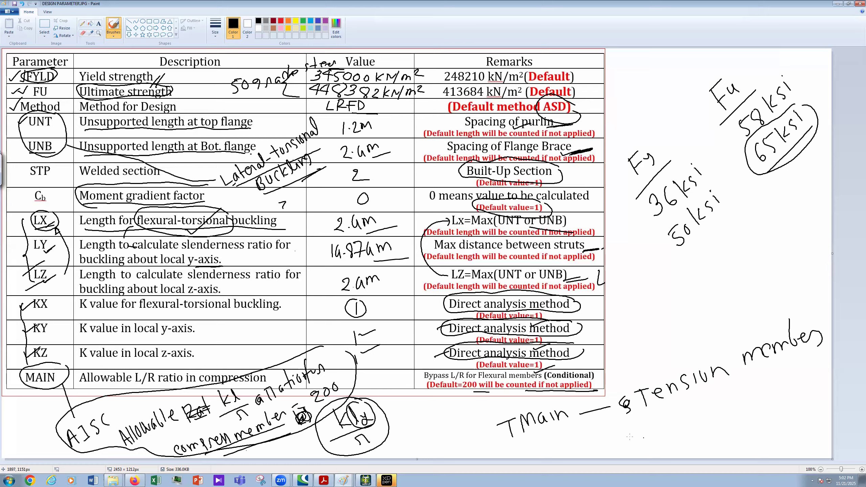
- Handwrite "TMain = 300" beneath the tension member note, with an arrow pointing down from the value
mouse_move(631, 430)
left_mouse_down()
mouse_move(636, 446)
mouse_move(639, 426)
left_mouse_up()
left_click_drag(644, 437, 679, 427)
left_click_drag(681, 416, 705, 416)
left_click_drag(713, 411, 723, 410)
left_click_drag(714, 414, 736, 408)
mouse_move(752, 389)
left_mouse_down()
mouse_move(763, 389)
mouse_move(757, 433)
left_mouse_up()
- Handwrite "AISC" beside the arrow and underline it twice
left_click_drag(752, 426, 787, 433)
left_click_drag(779, 425, 794, 420)
left_click_drag(791, 413, 796, 430)
left_click_drag(806, 414, 795, 433)
left_click_drag(817, 409, 816, 424)
left_click_drag(774, 444, 821, 433)
left_click_drag(781, 450, 818, 439)
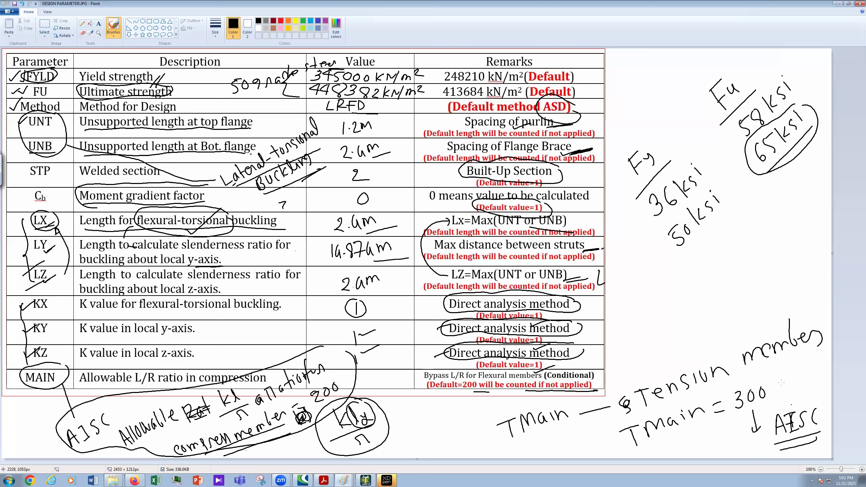
- Draw a bracket around the "TMain = 300" note, mark 200 in the compression note, and circle 300
left_click_drag(677, 396, 768, 374)
left_click_drag(678, 395, 615, 442)
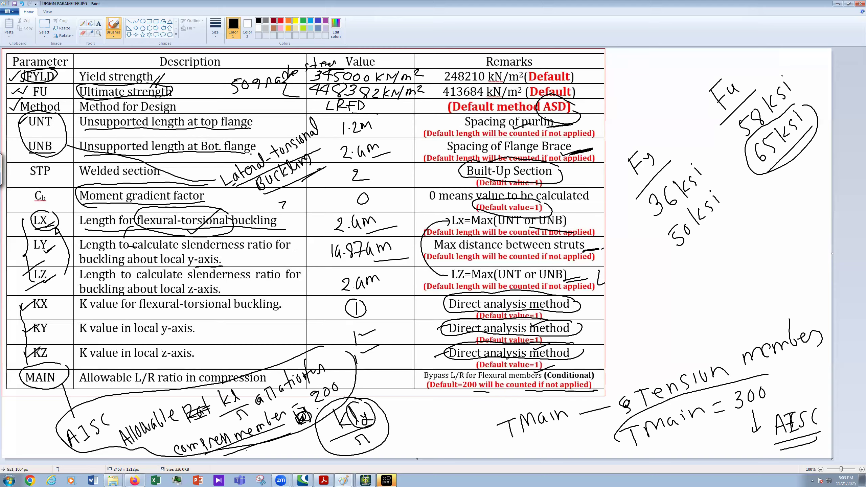
left_click_drag(320, 411, 314, 400)
mouse_move(769, 384)
left_mouse_down()
mouse_move(746, 382)
mouse_move(754, 413)
mouse_move(753, 382)
left_mouse_up()
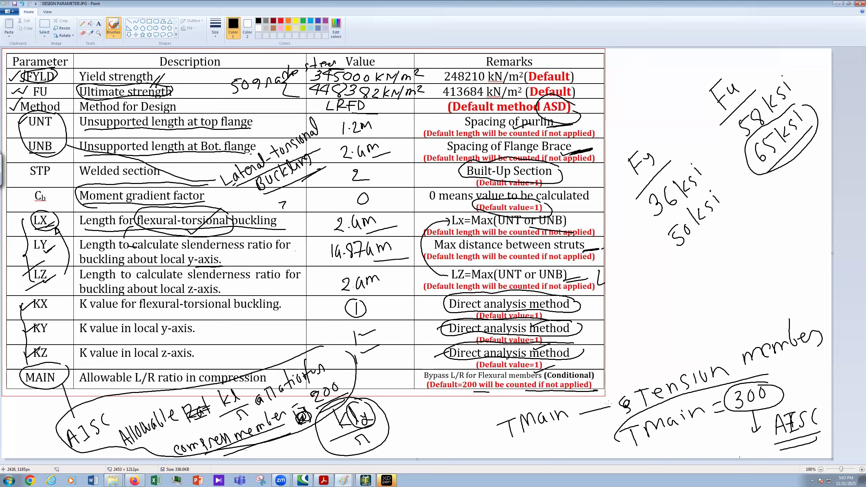
- Switch to STAAD.Pro, view the MAIN parameter for allowable L/R in compression, and close the design parameters without adding it
left_click(367, 479)
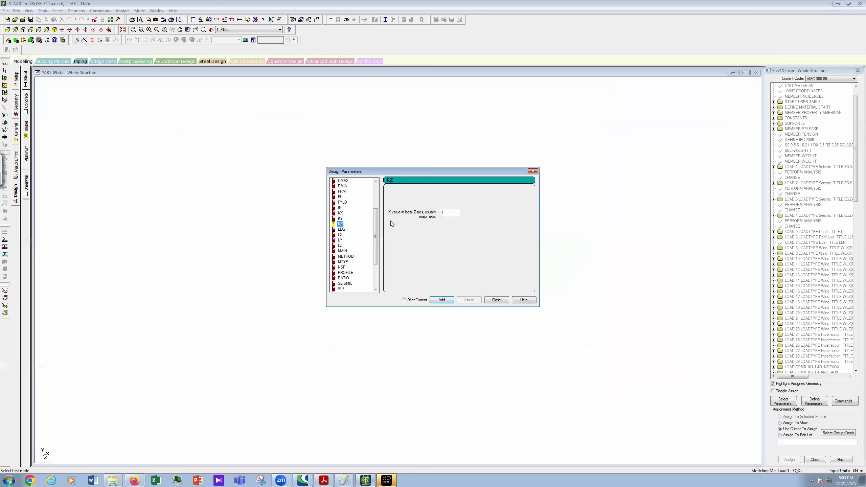
scroll(371, 282, "down", 3)
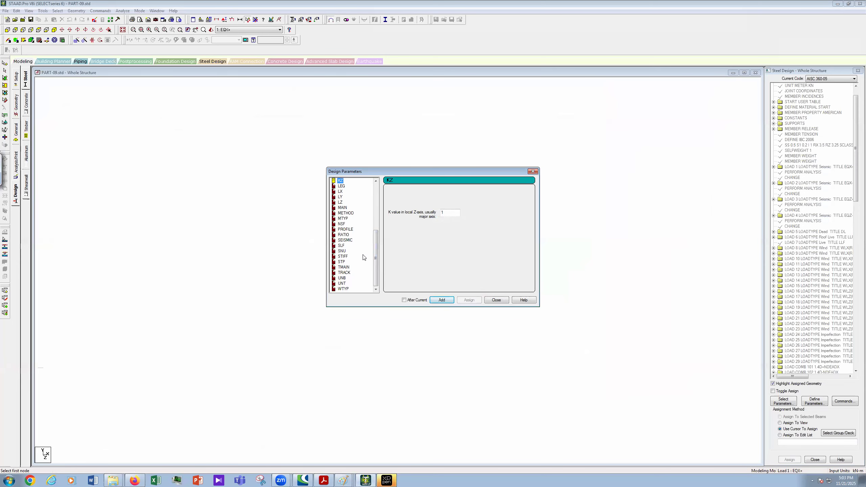
scroll(363, 258, "up", 2)
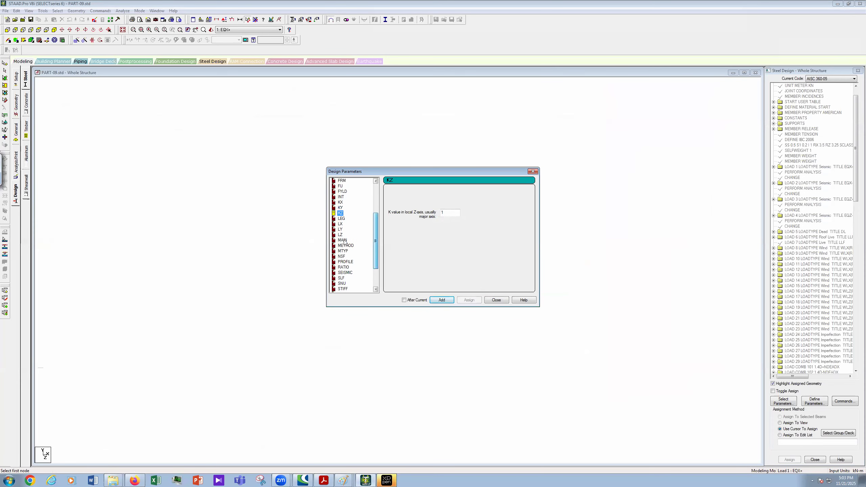
left_click(343, 241)
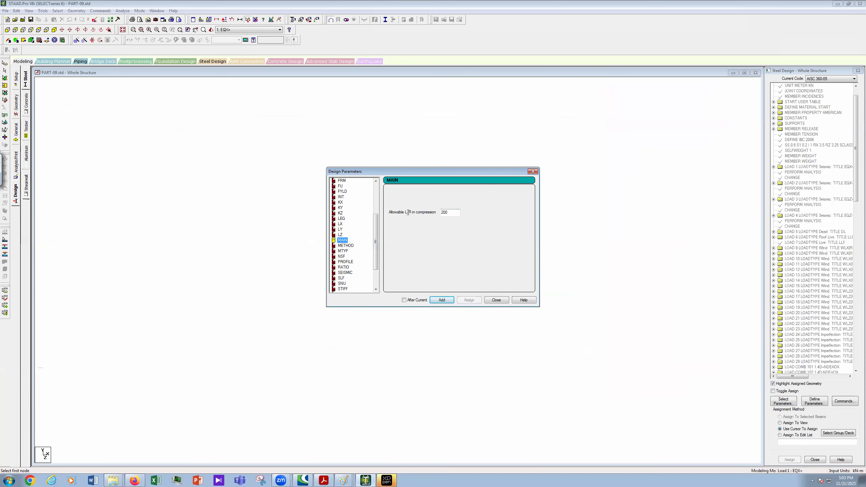
key("Tab")
left_click(501, 302)
- Remove the dimension labels from the rafters in the whole-structure view
left_click_drag(857, 141, 857, 332)
scroll(797, 335, "down", 3)
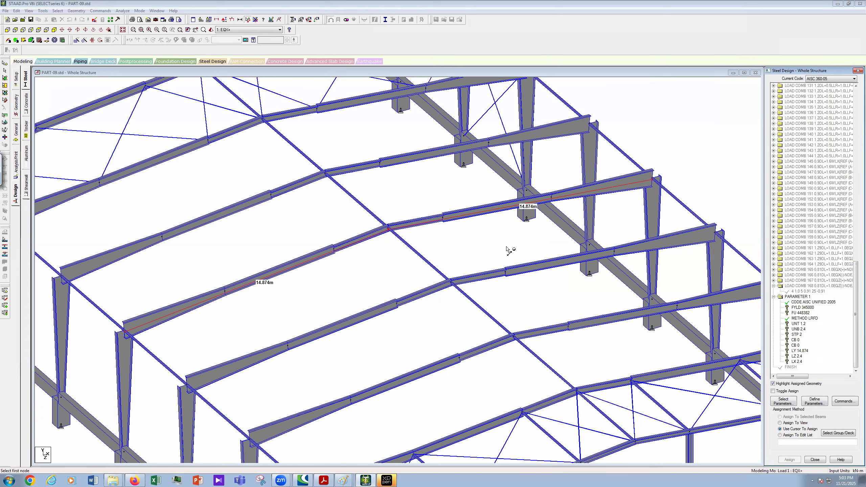
left_click(257, 20)
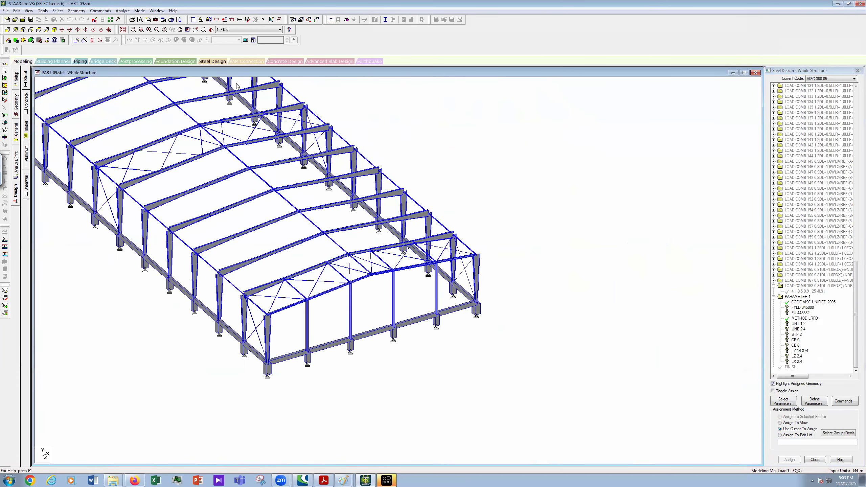
left_click(196, 30)
left_click_drag(282, 205, 457, 322)
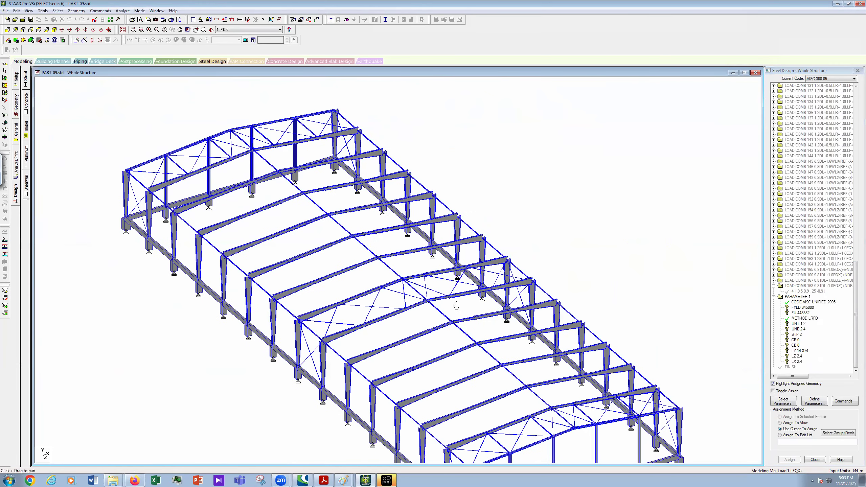
scroll(456, 306, "down", 1)
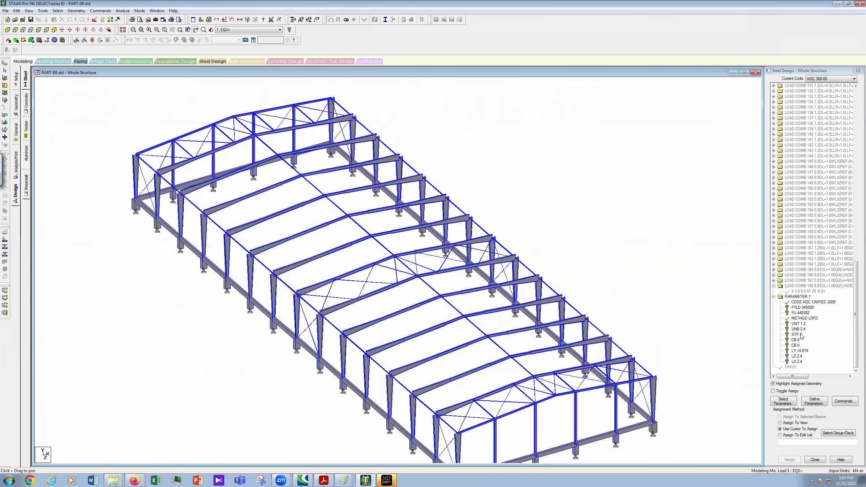
- Assign the FYLD 345000 parameter to all members with the Taper 1 to 6, Cir 0.79 and STRUT properties
left_click(804, 308)
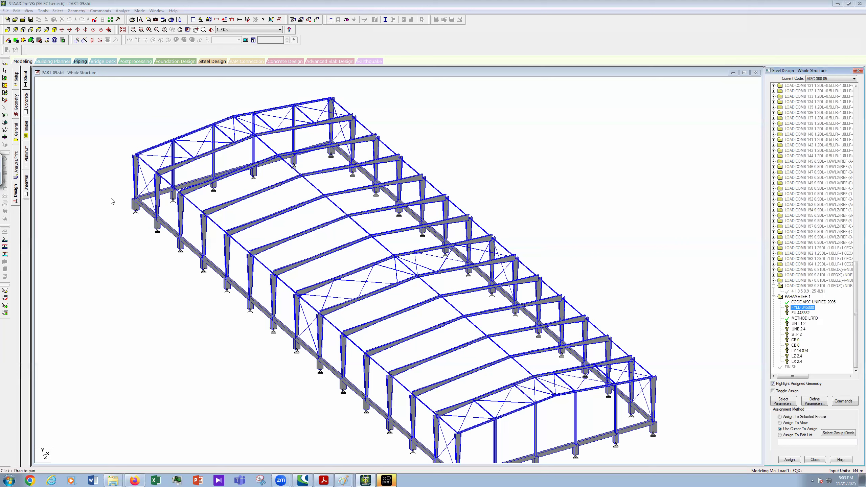
key("alt+s")
mouse_move(113, 224)
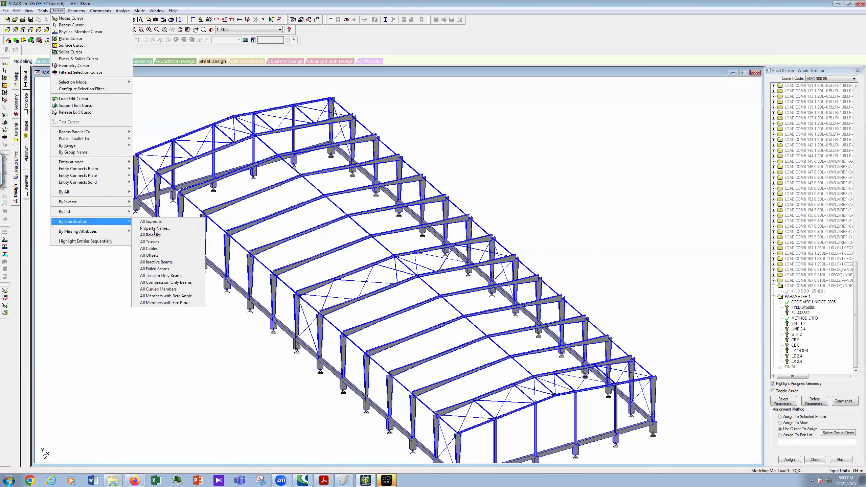
left_click(157, 232)
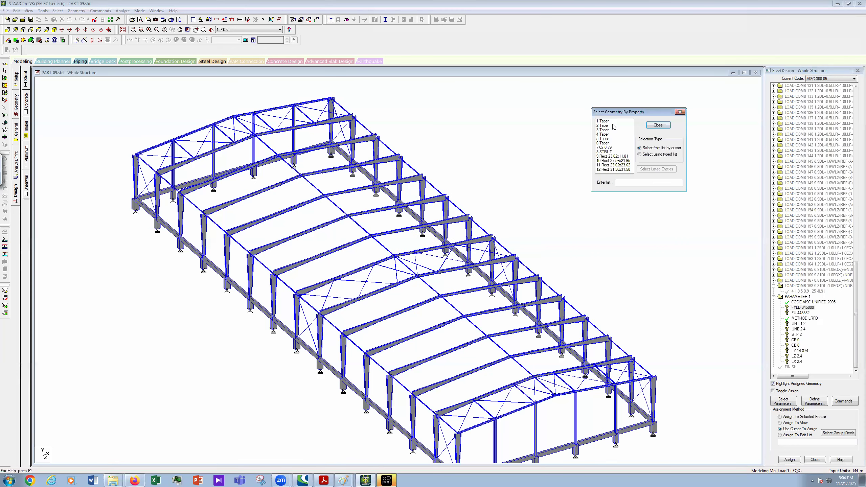
left_click_drag(608, 121, 610, 147)
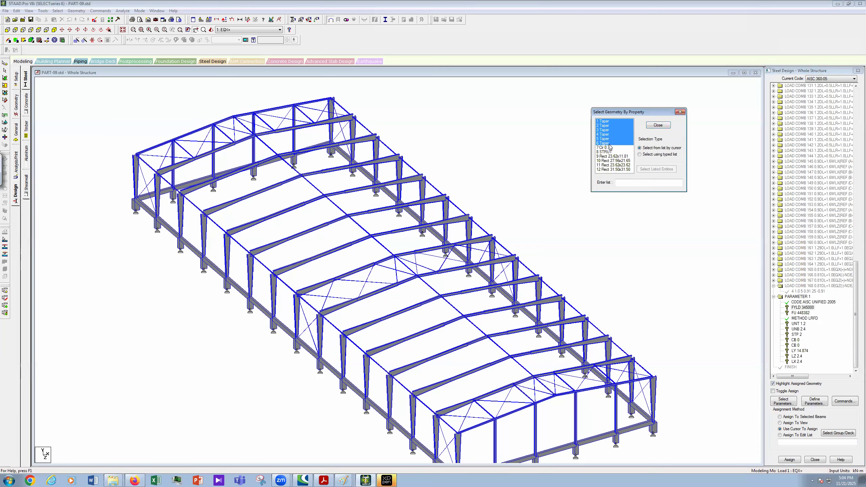
left_click(611, 148)
left_click(610, 152)
left_click(657, 125)
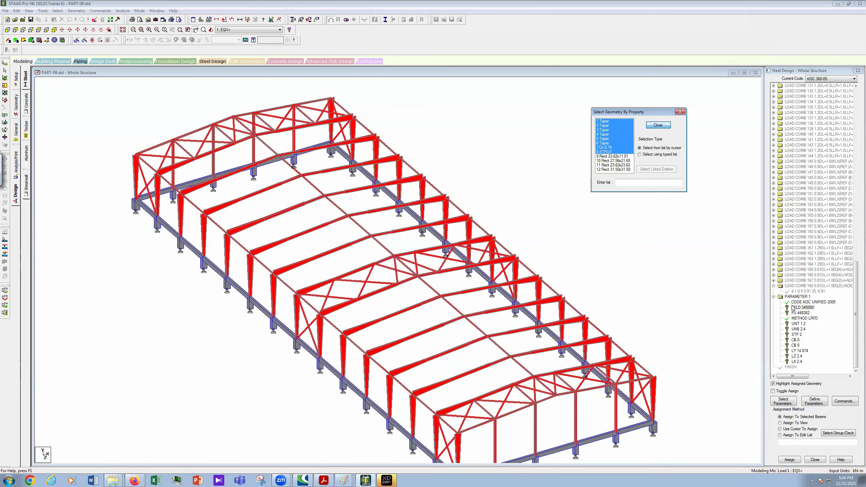
left_click(818, 419)
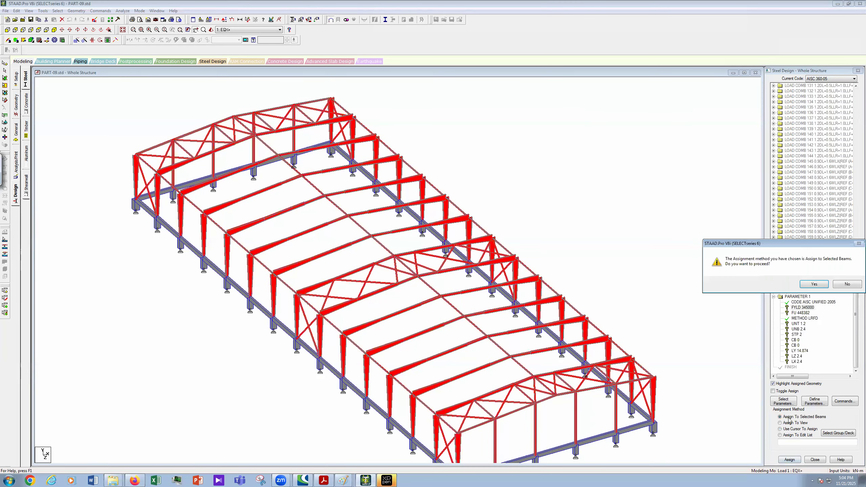
left_click(814, 283)
- Assign the FU 448382 parameter to all members with the Taper 1 to 6, Cir 0.79 and STRUT properties, and clear the selection
left_click(802, 313)
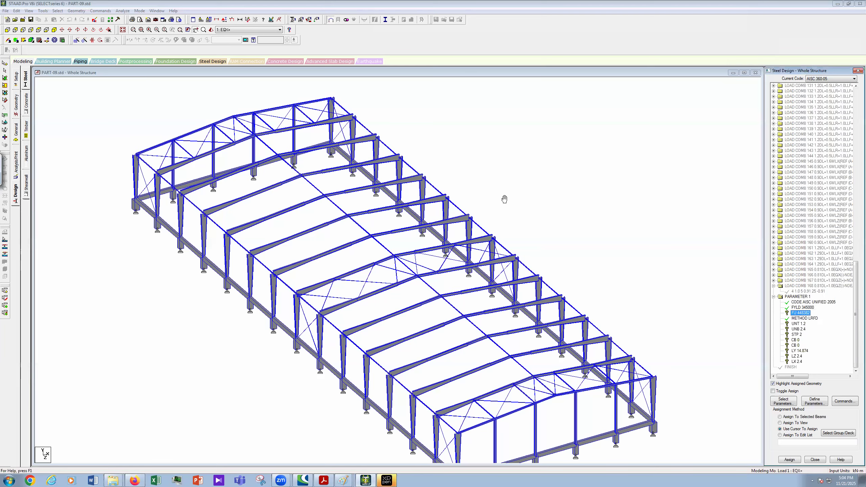
left_click(52, 10)
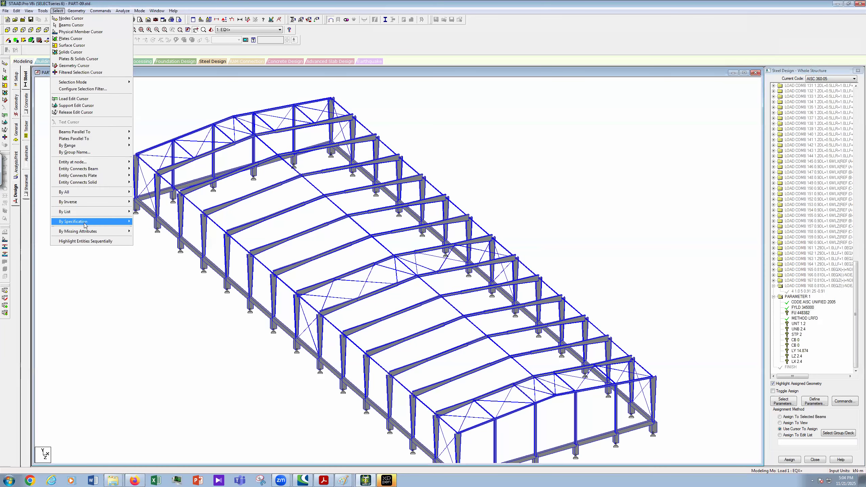
mouse_move(92, 221)
left_click_drag(402, 208, 403, 240)
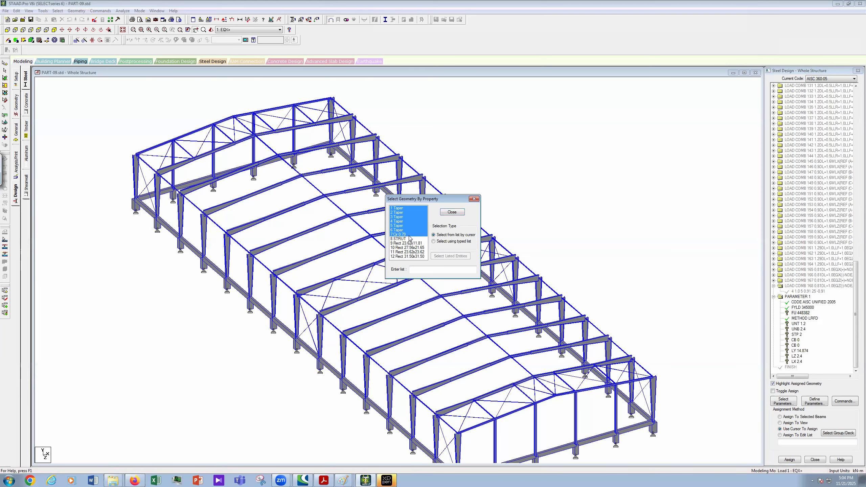
left_click(409, 238)
left_click(451, 212)
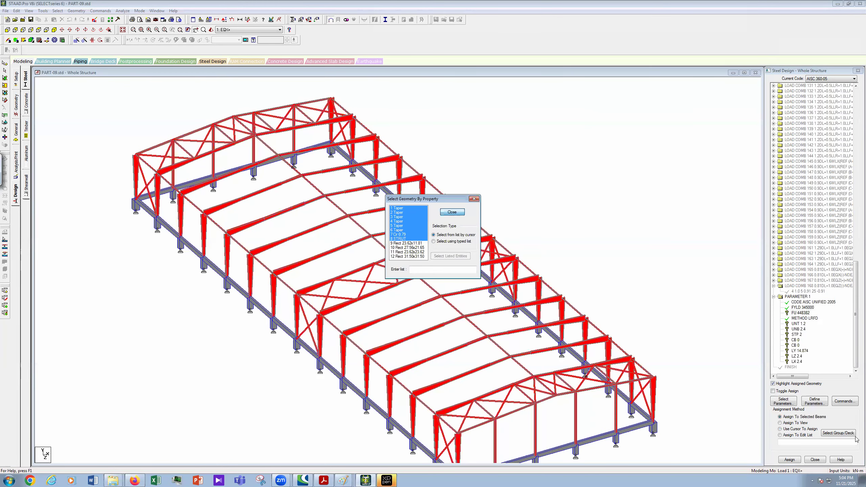
left_click(791, 459)
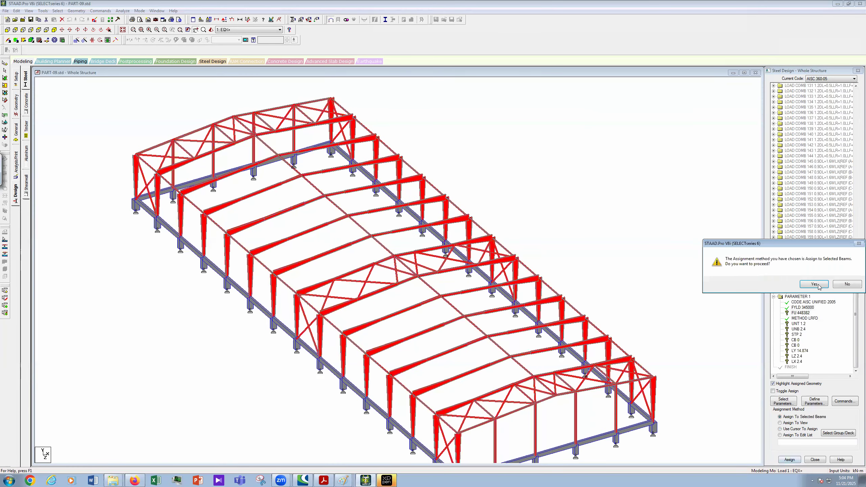
left_click(818, 285)
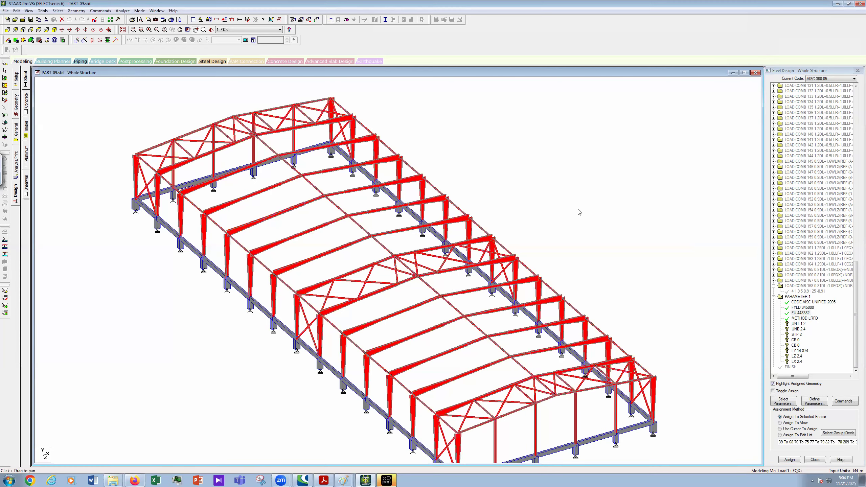
left_click(596, 221)
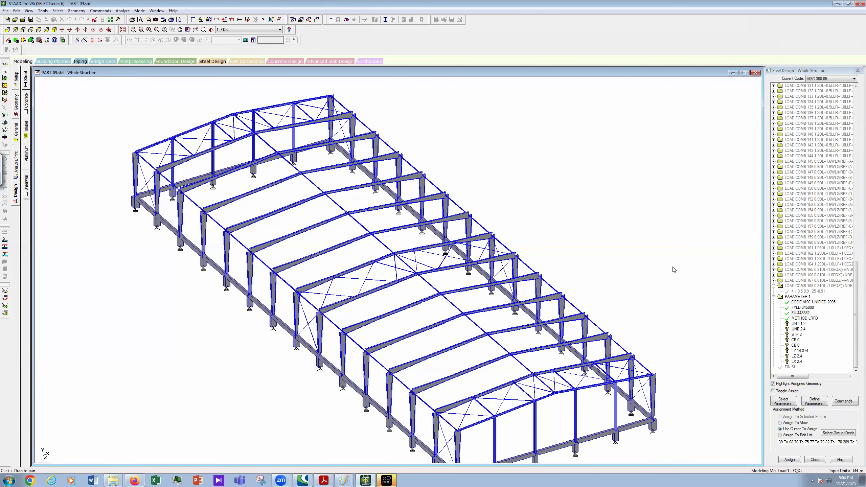
left_click(56, 11)
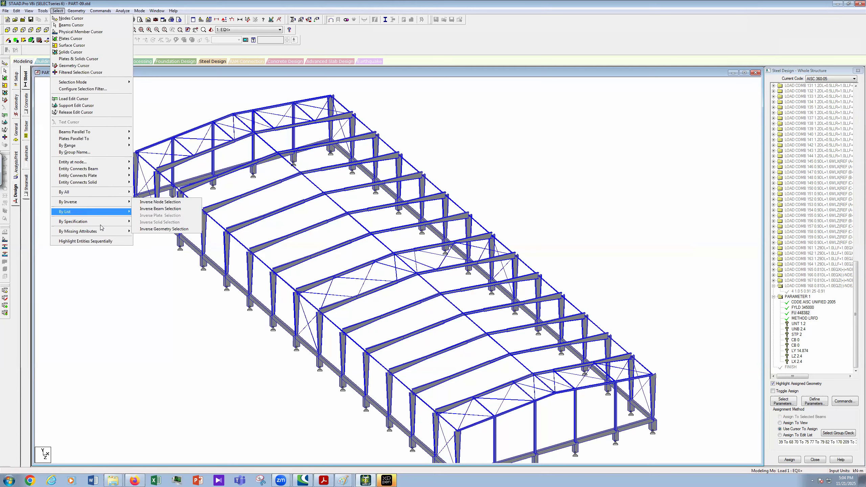
mouse_move(102, 221)
left_click(154, 229)
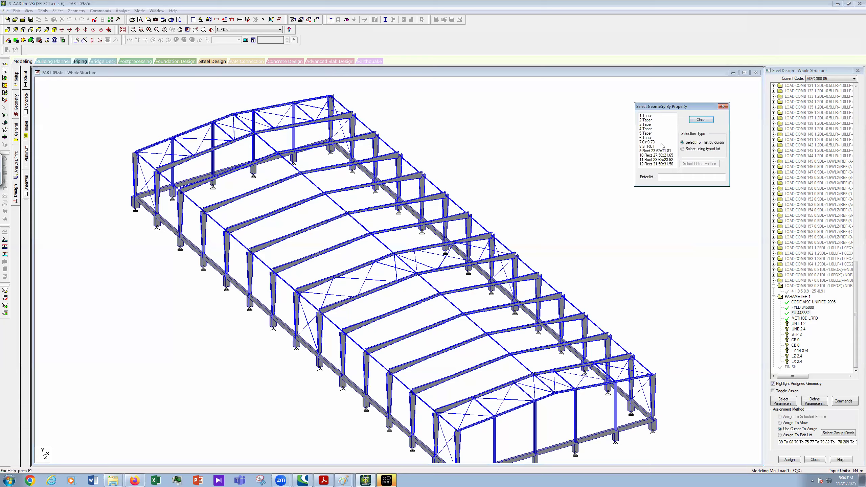
left_click(648, 121)
left_click(647, 125)
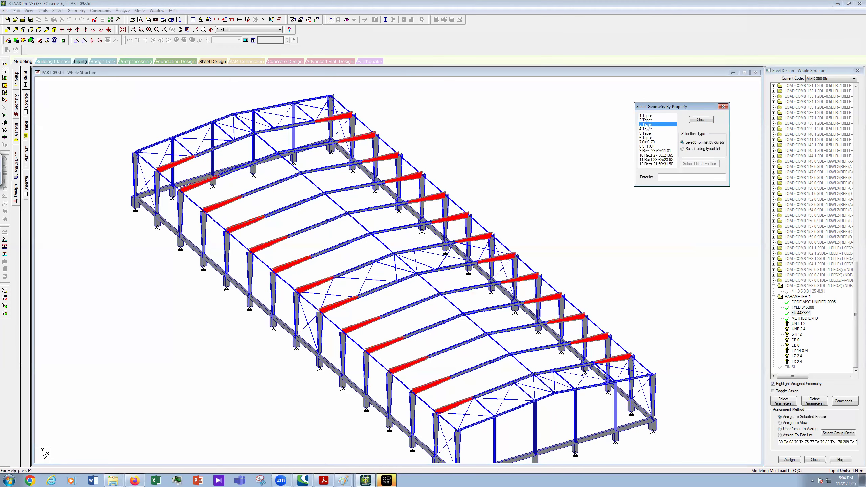
left_click(648, 129, "ctrl")
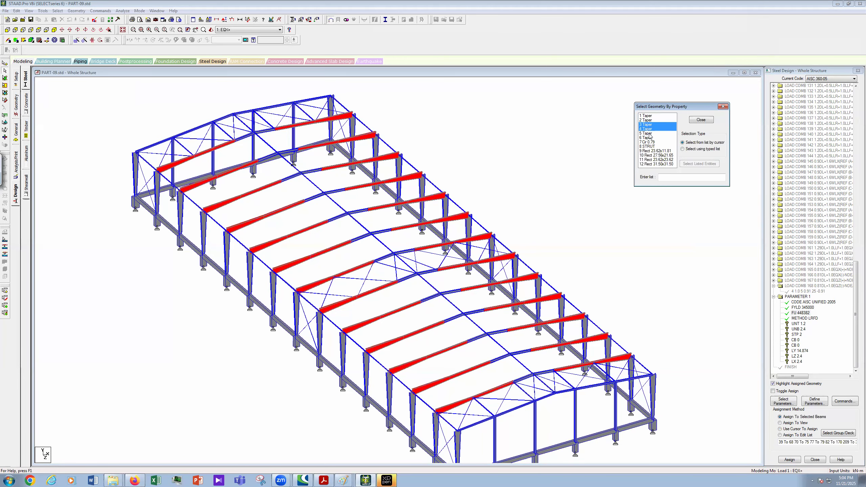
left_click(649, 133, "ctrl")
left_click(649, 137, "ctrl")
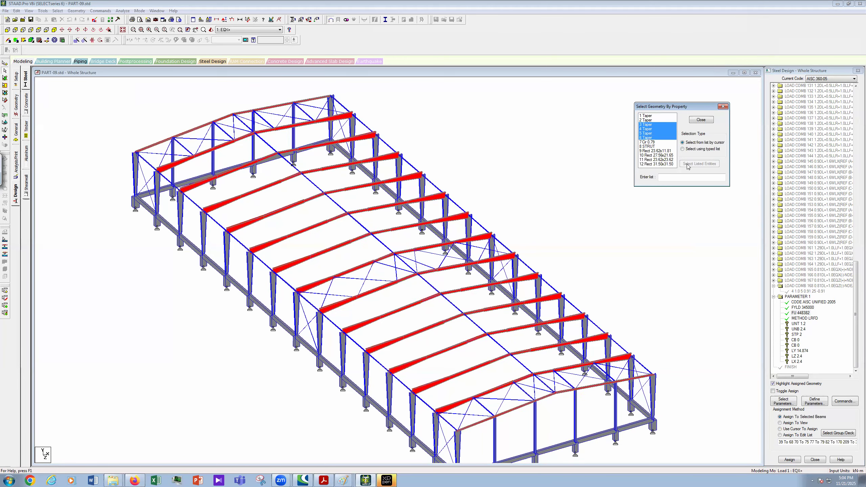
- Assign the UNT 1.2 parameter to the rafter members with the Taper 3 to 6 properties
left_click(798, 323)
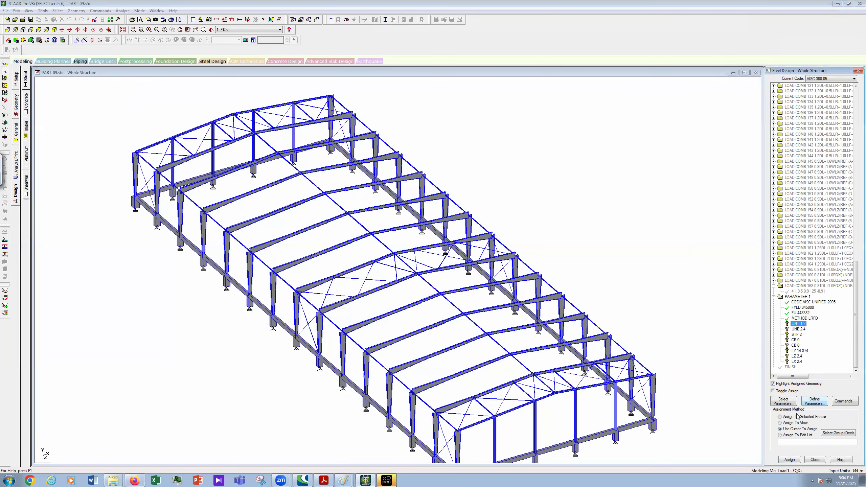
left_click(58, 10)
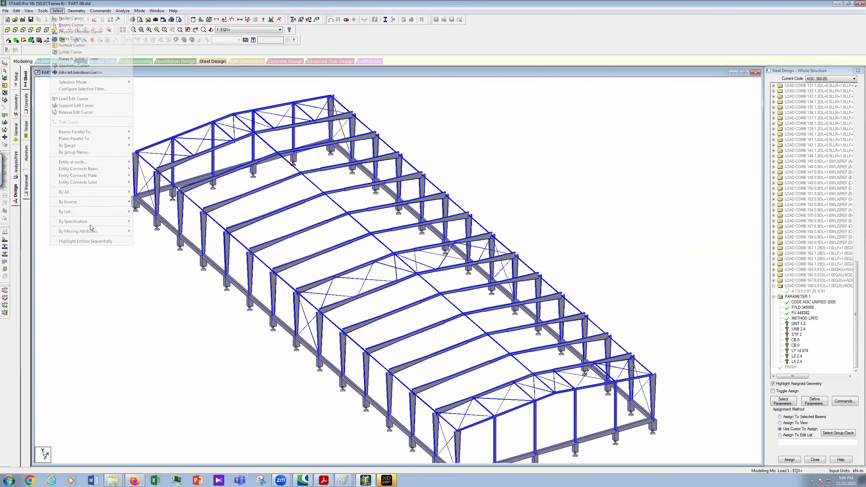
mouse_move(90, 221)
left_click(163, 233)
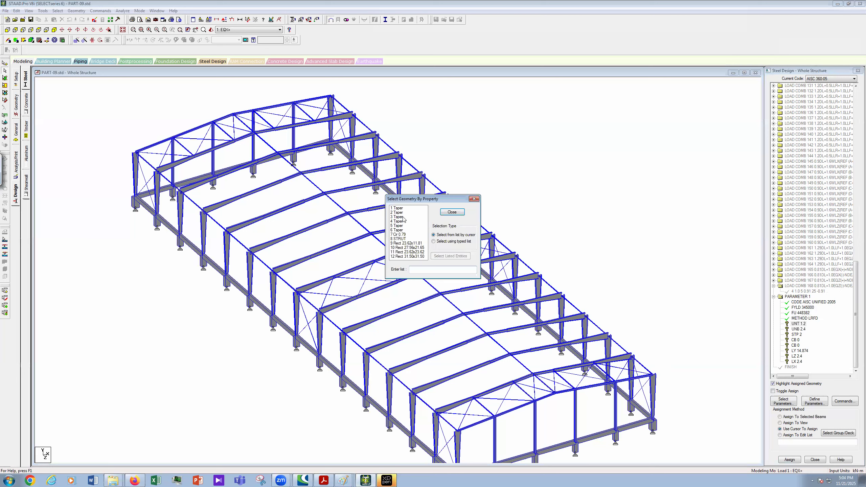
left_click(403, 217)
left_click(397, 225, "shift")
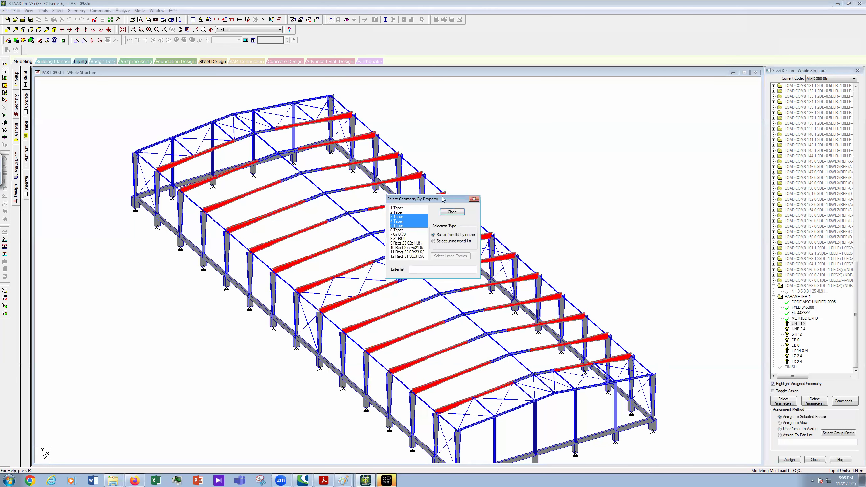
left_click_drag(444, 199, 592, 146)
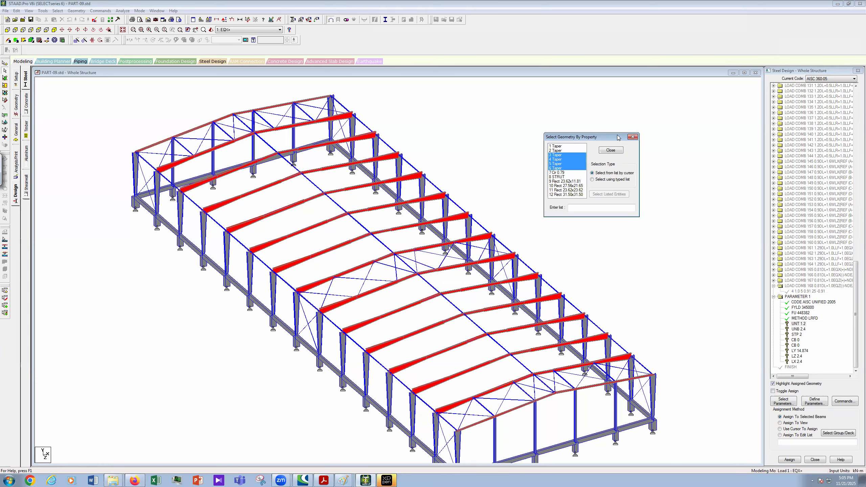
left_click(790, 459)
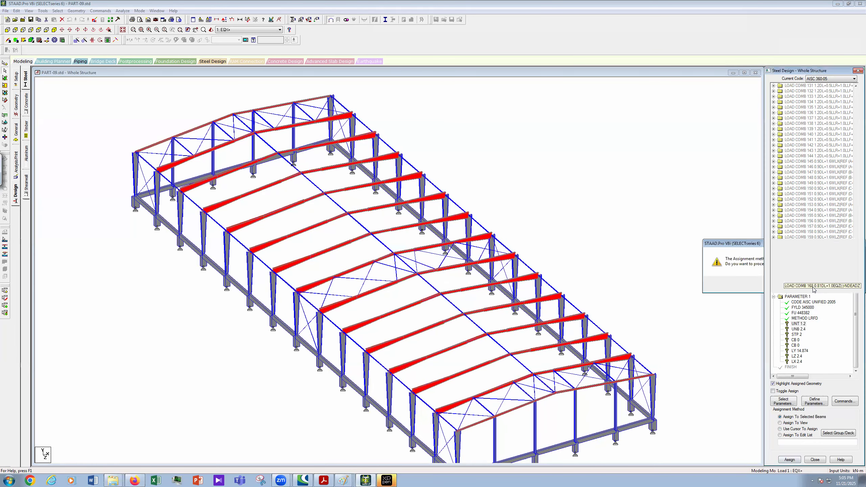
- Assign the UNB 2.4 parameter to the rafter members with the Taper 3 to 6 properties
left_click(803, 329)
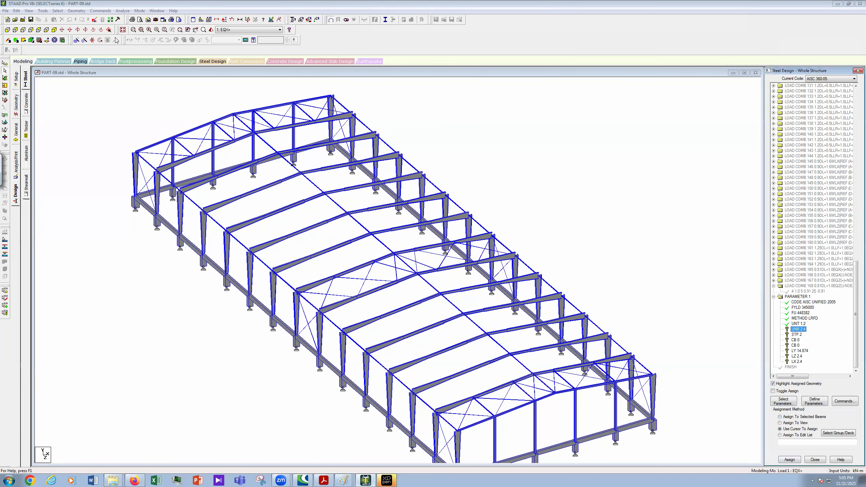
left_click(61, 11)
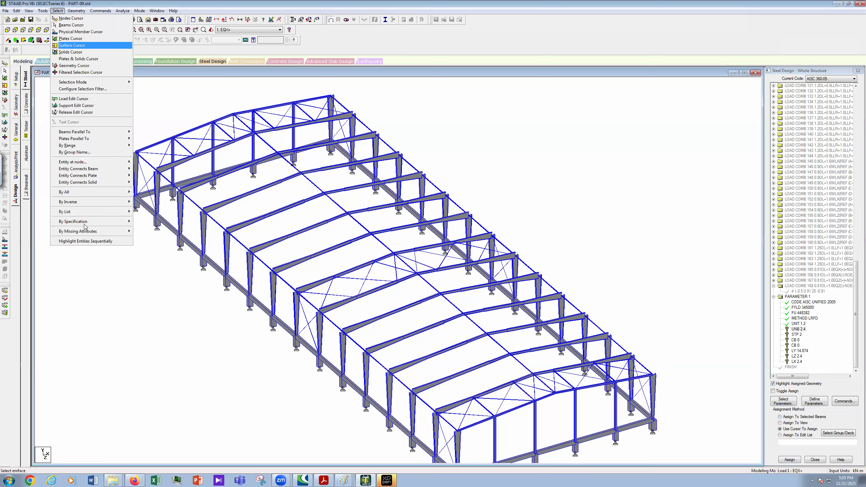
mouse_move(127, 221)
left_click(159, 231)
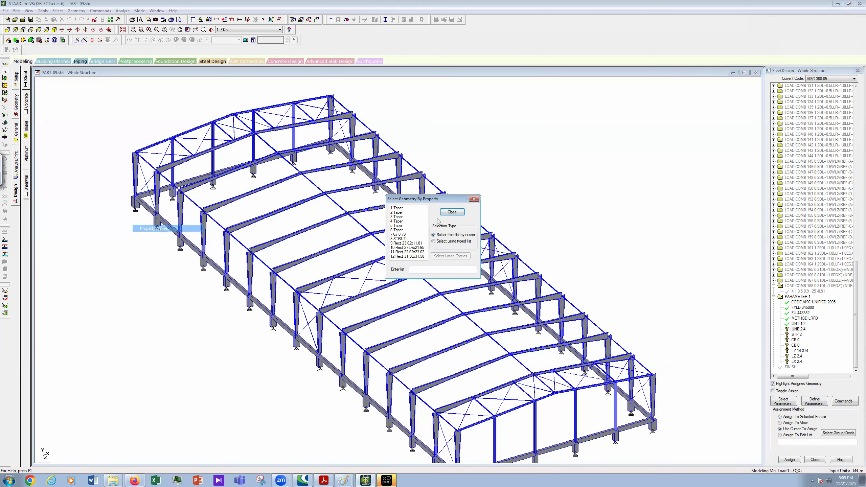
left_click(397, 216)
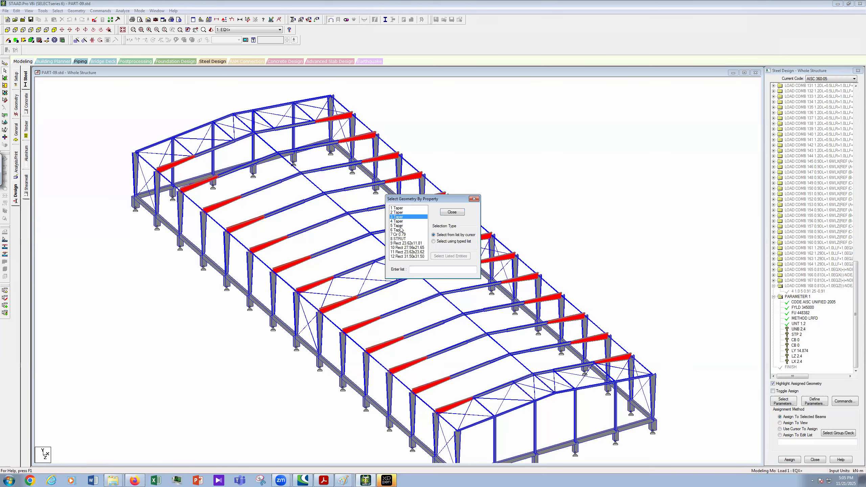
left_click(400, 229, "shift")
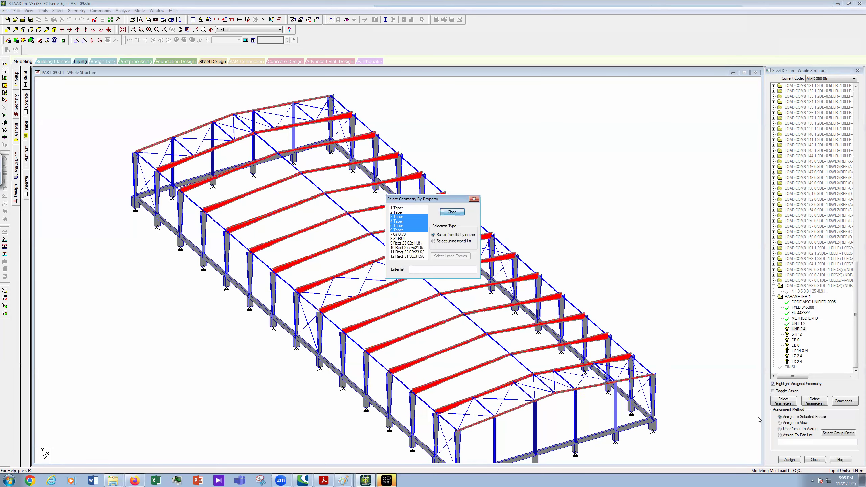
left_click(798, 461)
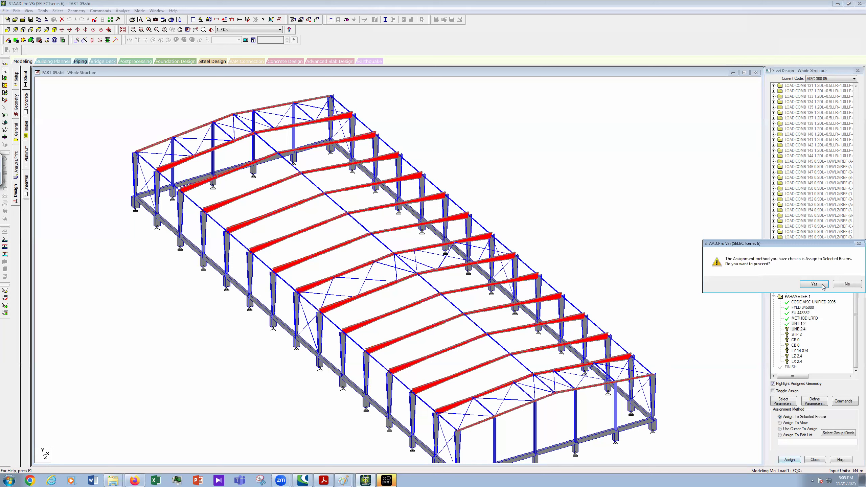
left_click(822, 285)
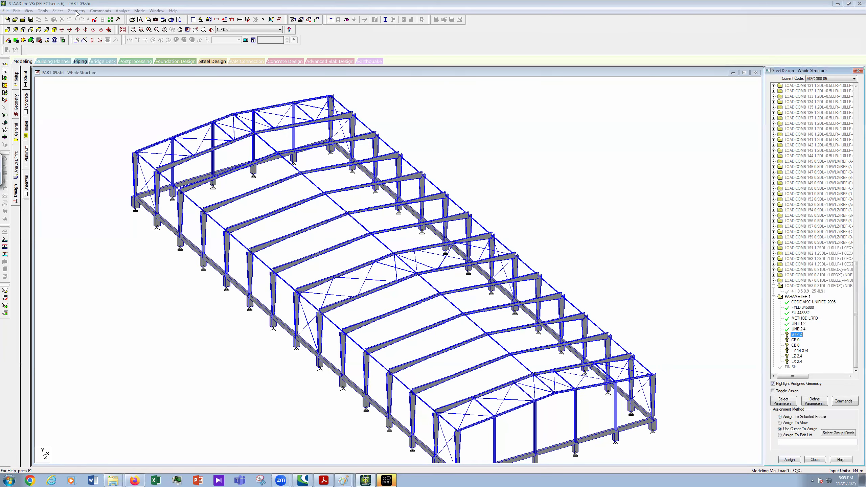
- Assign the STP 2 parameter to all members with the Taper 1 to 6 properties
left_click(57, 10)
mouse_move(83, 222)
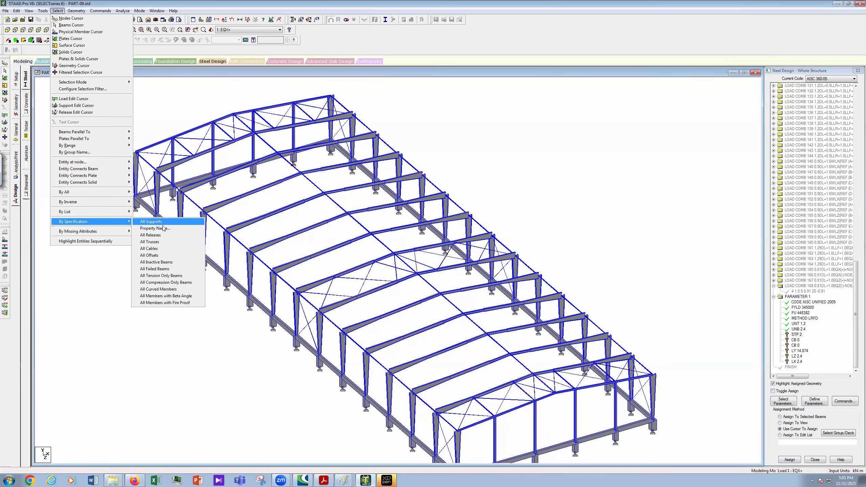
left_click(164, 228)
left_click(401, 208)
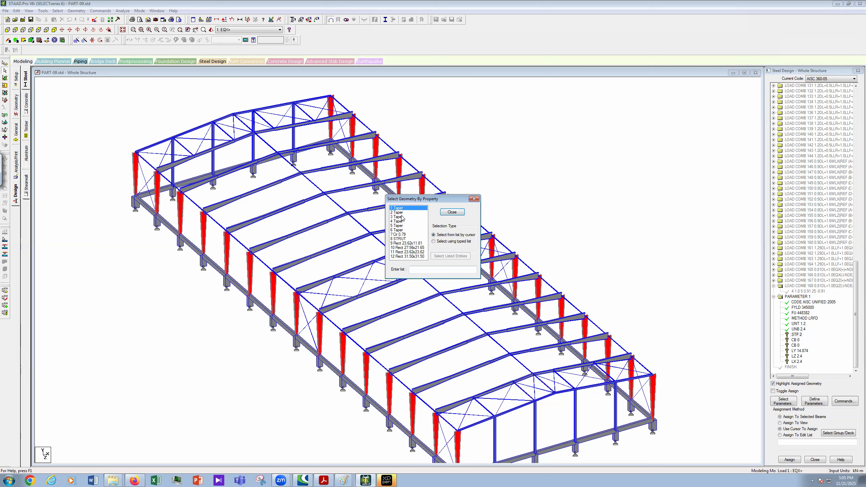
left_click(402, 212)
left_click(403, 221)
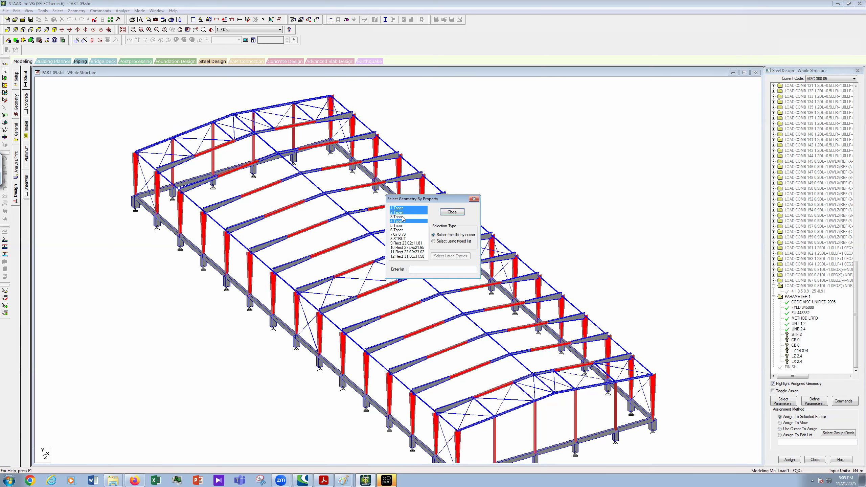
left_click(396, 217)
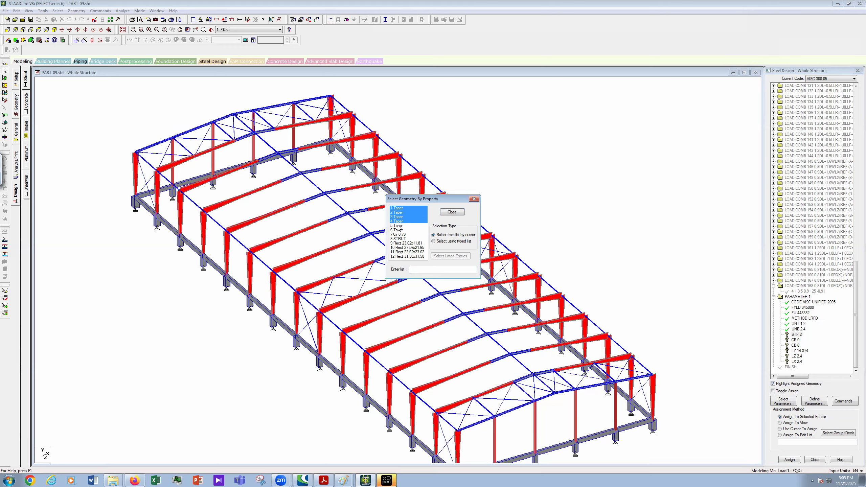
left_click(397, 226)
left_click(399, 230)
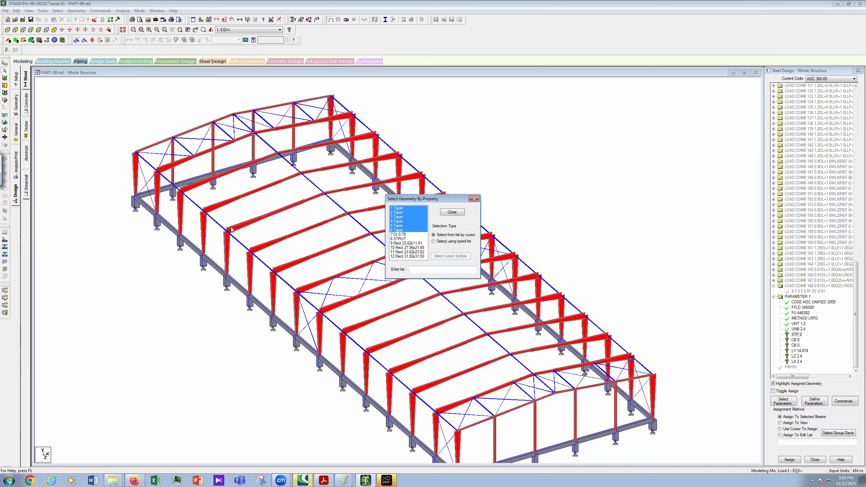
left_click(447, 214)
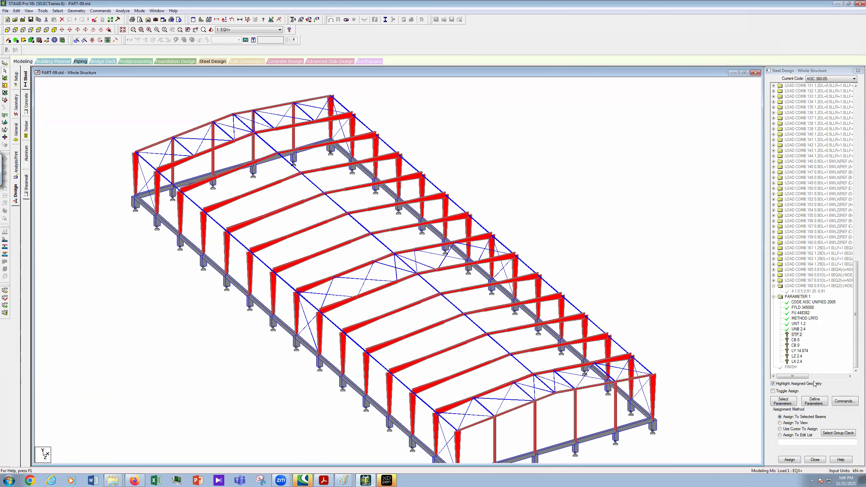
left_click(814, 285)
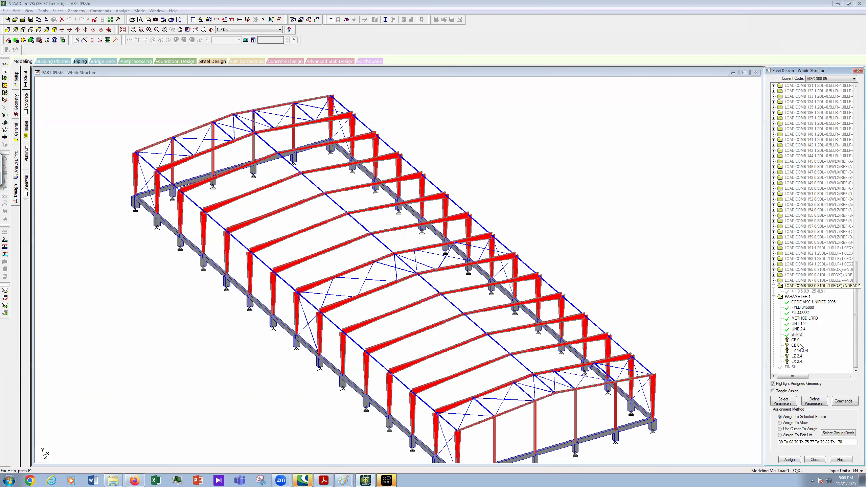
- Assign the first CB 0 parameter to all members with the Taper 1 to 6 and STRUT properties
left_click(795, 340)
left_click(58, 11)
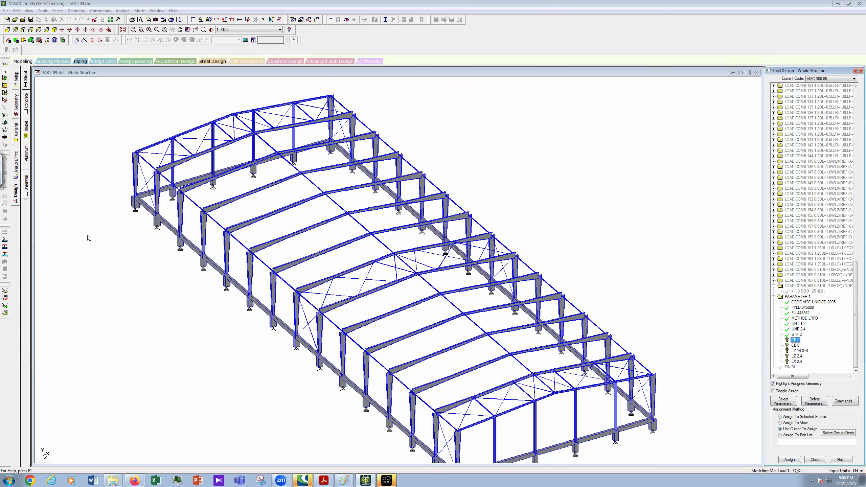
mouse_move(91, 221)
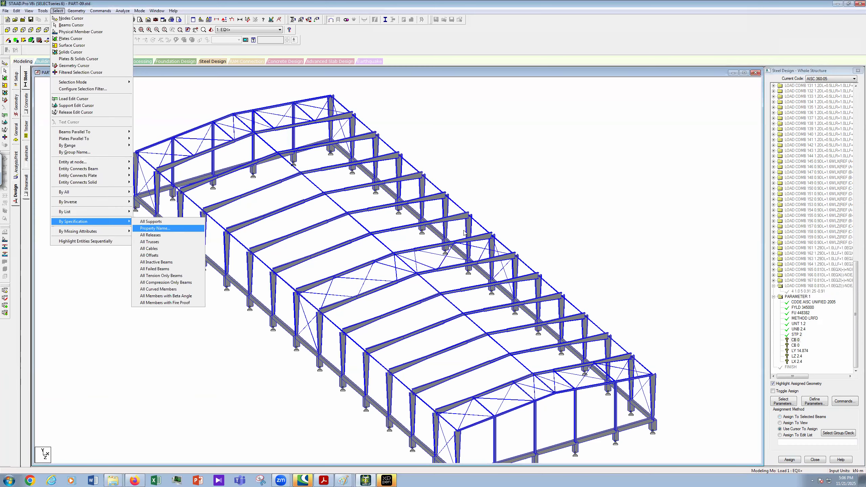
key("Return")
left_click_drag(402, 208, 406, 239)
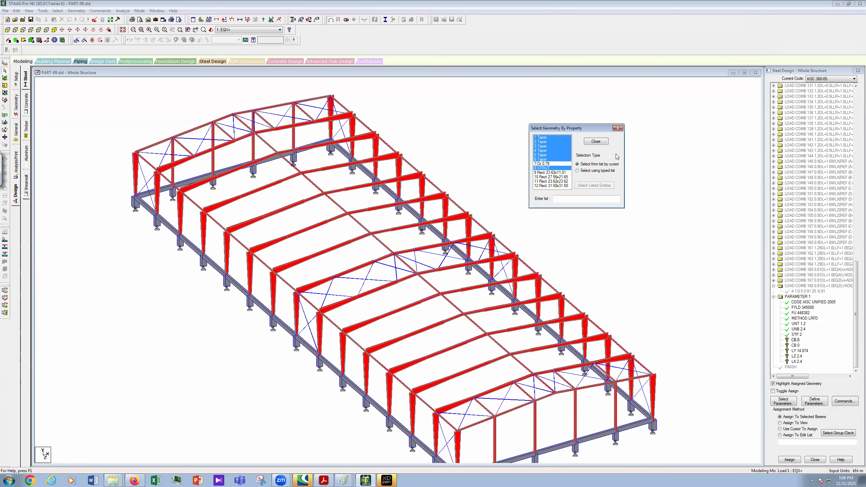
left_click(790, 459)
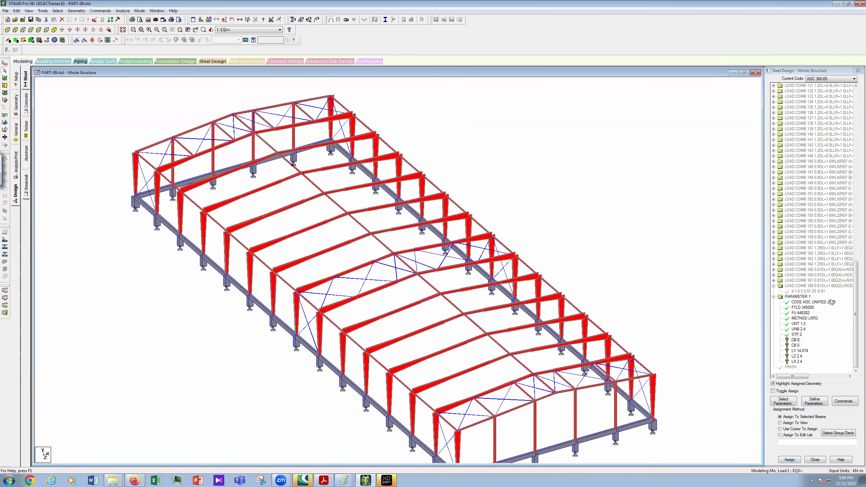
left_click(810, 284)
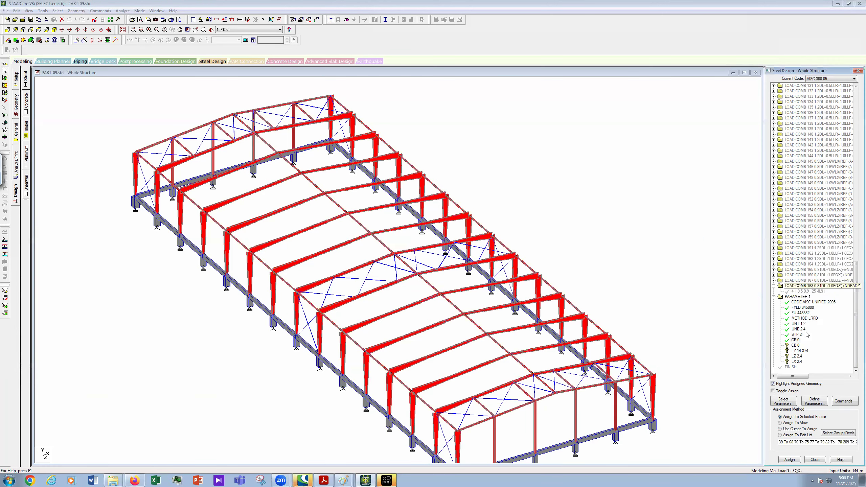
- Delete the duplicate, unassigned CB 0 parameter from the parameter set
left_click(797, 346)
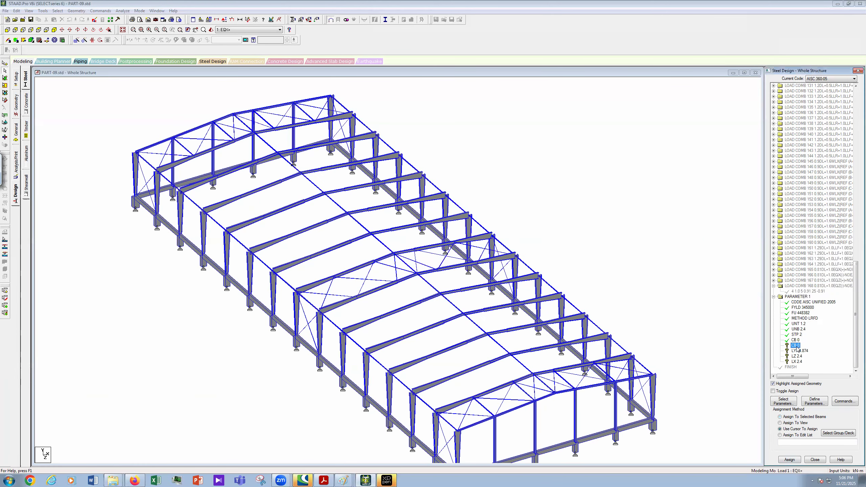
key("Delete")
left_click(814, 285)
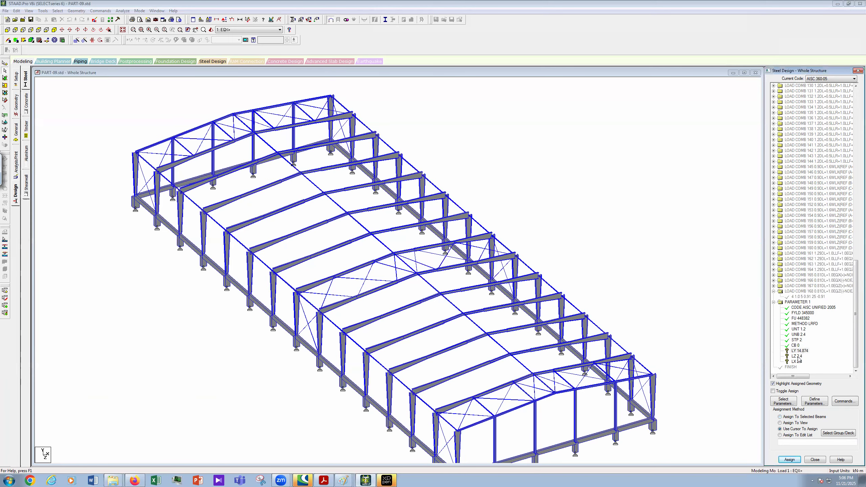
- Examine the rafters, struts and roof bracing from the end wall along the length of the building
left_click(671, 268)
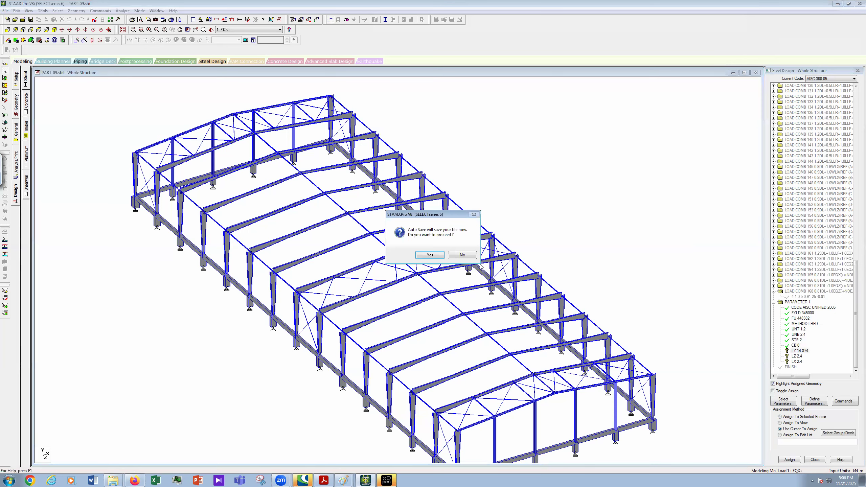
left_click(197, 31)
left_click_drag(459, 381, 436, 322)
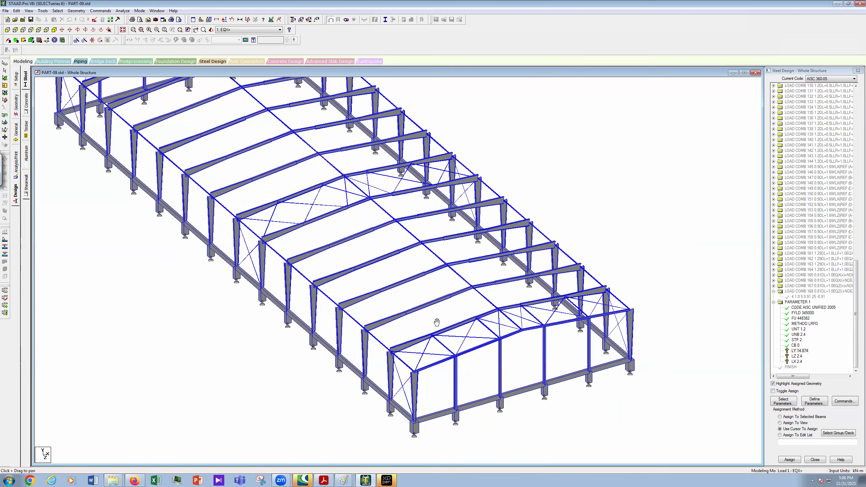
scroll(487, 337, "up", 1)
scroll(412, 282, "up", 3)
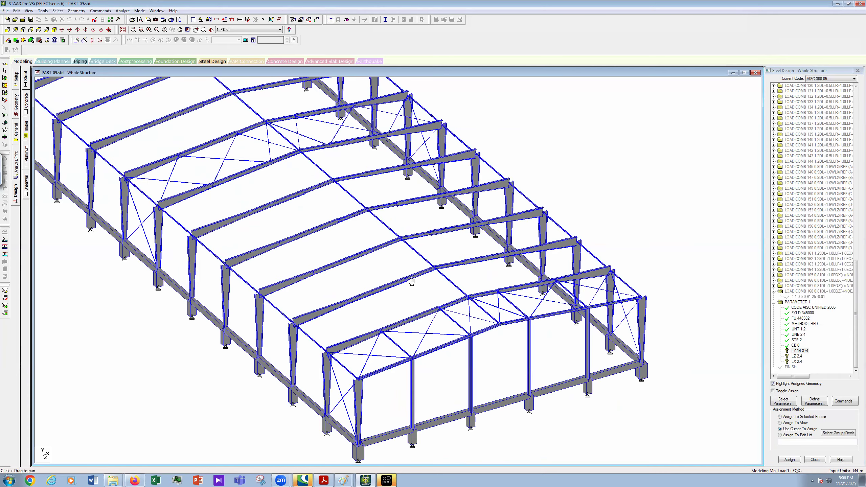
scroll(411, 281, "down", 3)
scroll(643, 240, "up", 3)
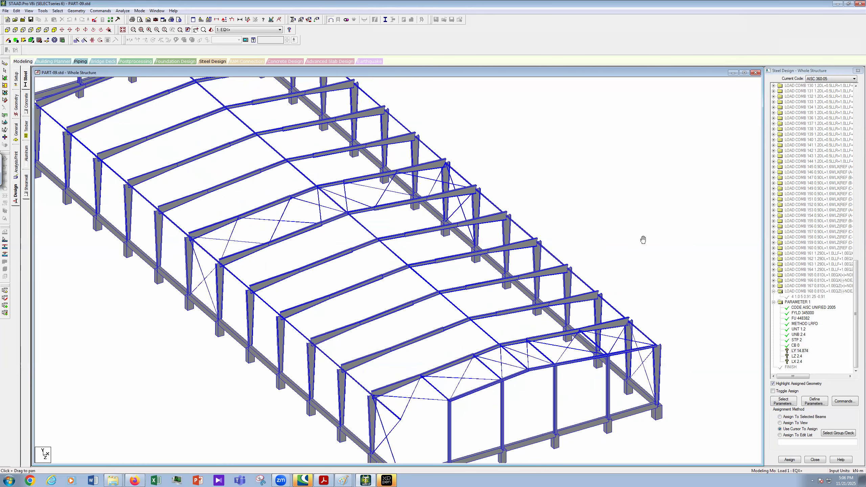
scroll(589, 266, "down", 1)
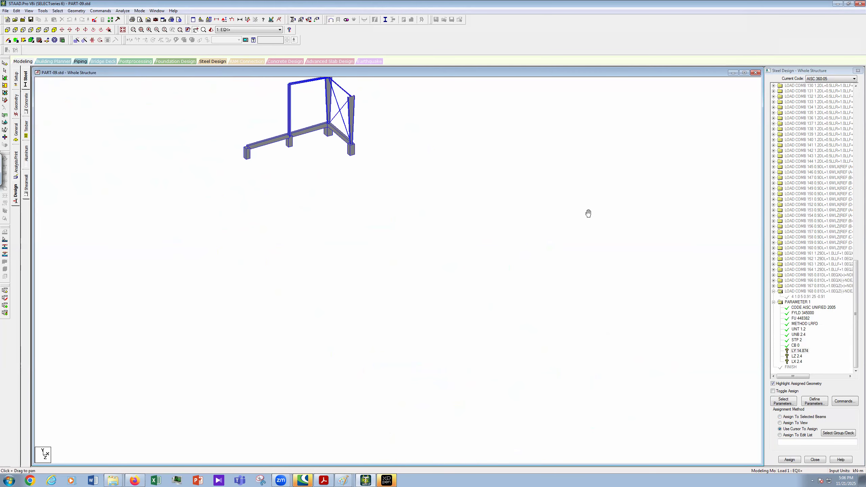
left_click_drag(592, 208, 568, 167)
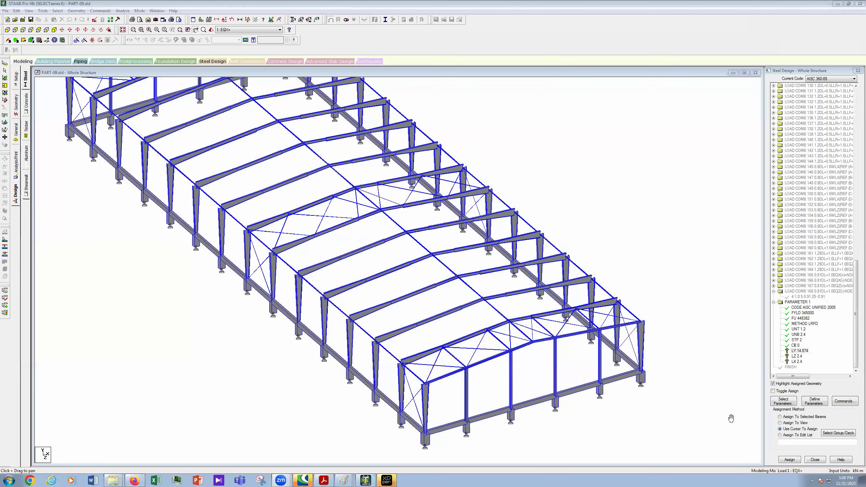
left_click_drag(335, 216, 403, 302)
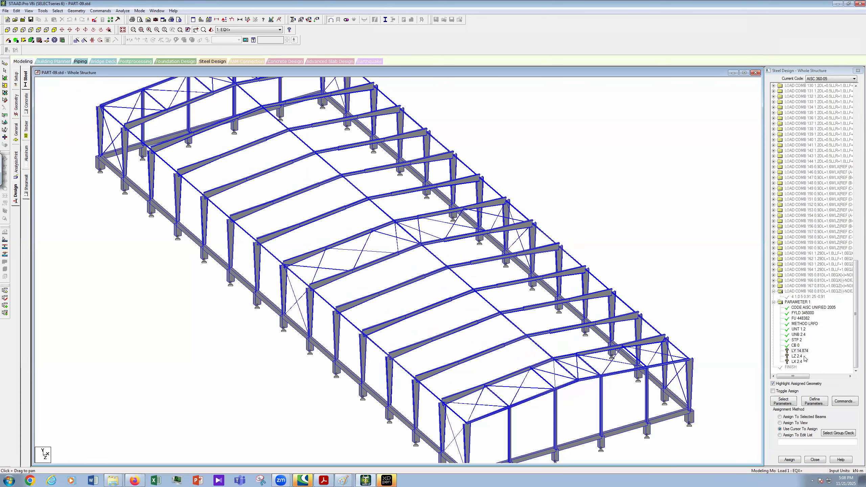
left_click_drag(473, 333, 466, 316)
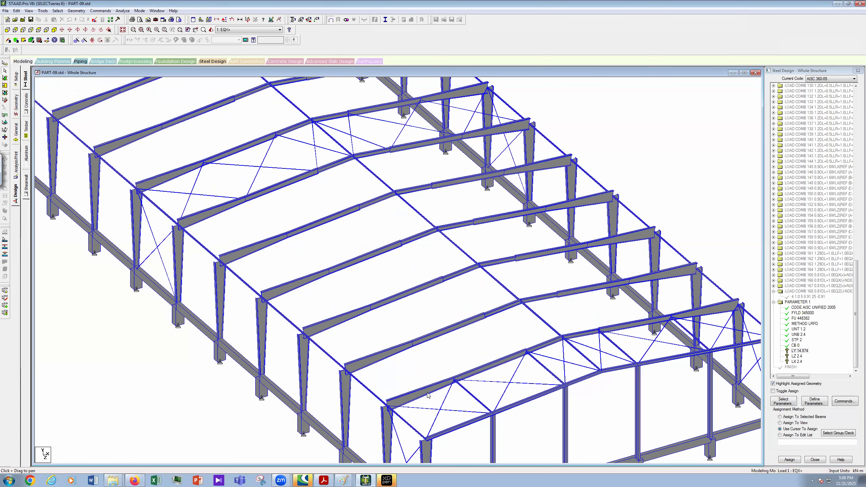
- Measure the rafter beside the end-wall frame from the eave to the first bracing node, and highlight its first two segments
left_click(429, 395)
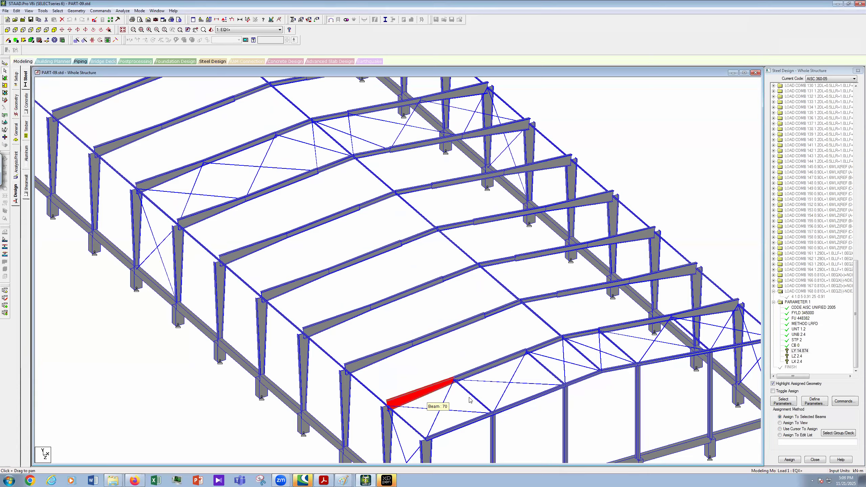
left_click(458, 385)
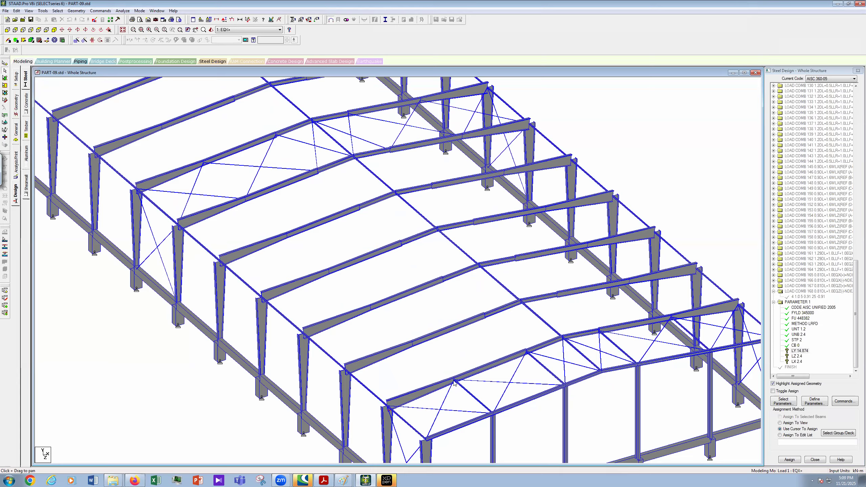
left_click(248, 20)
left_click(388, 407)
left_click(455, 381)
left_click_drag(436, 374, 431, 393)
left_click(491, 368, "ctrl")
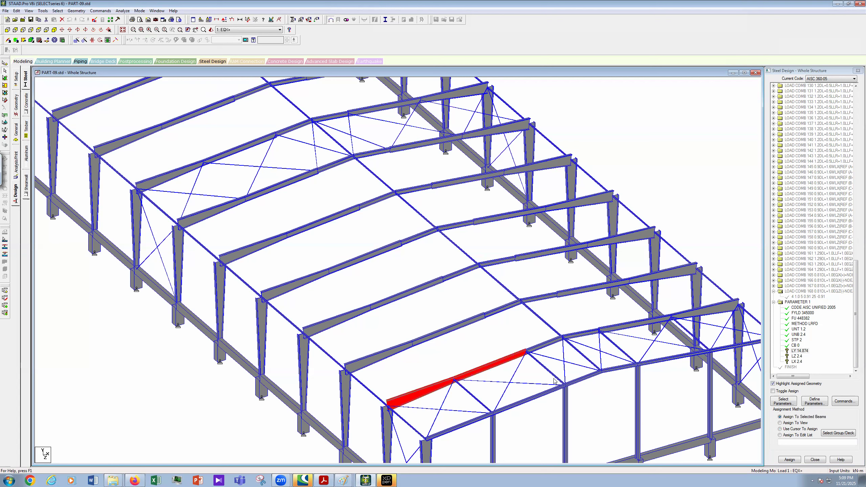
left_click(499, 370)
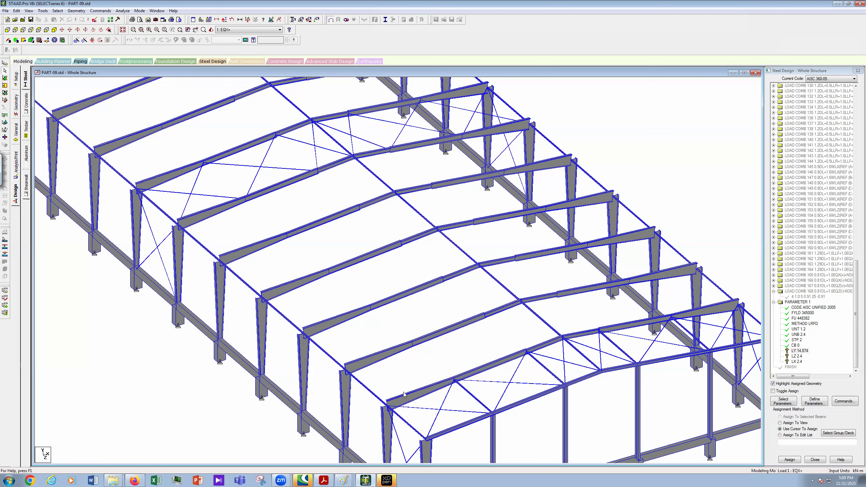
- Measure the next inner frame's rafter from the eave to its first intermediate node and from the eave to the ridge
left_click(246, 20)
left_click(345, 370)
left_click(413, 344)
left_click(346, 373)
left_click(521, 303)
- Choose the LY 14.874 parameter and select all rafter segments of the first inner frame on both sides of the ridge
left_click(798, 350)
left_click(395, 347)
left_click(397, 354)
left_click(509, 311)
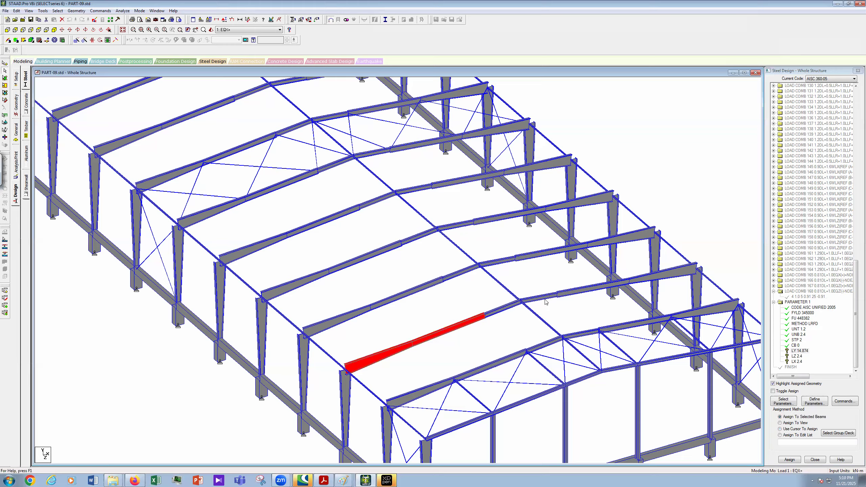
left_click(574, 292, "ctrl")
scroll(552, 300, "up", 1)
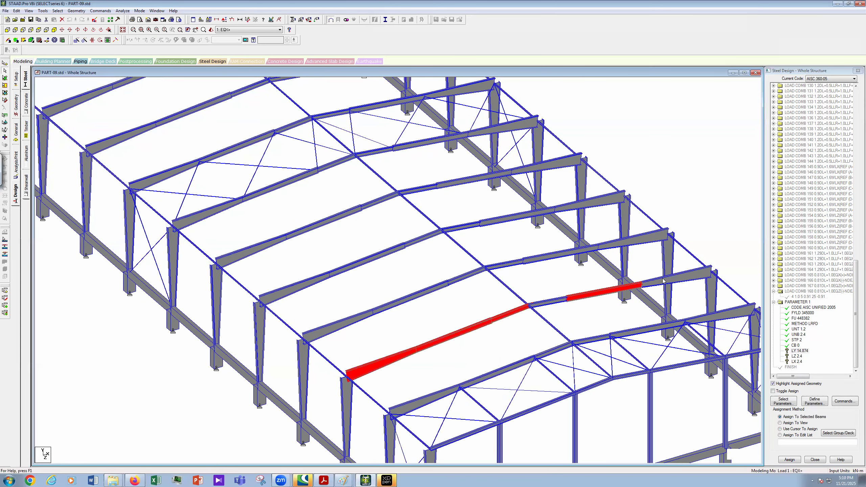
scroll(663, 280, "down", 1)
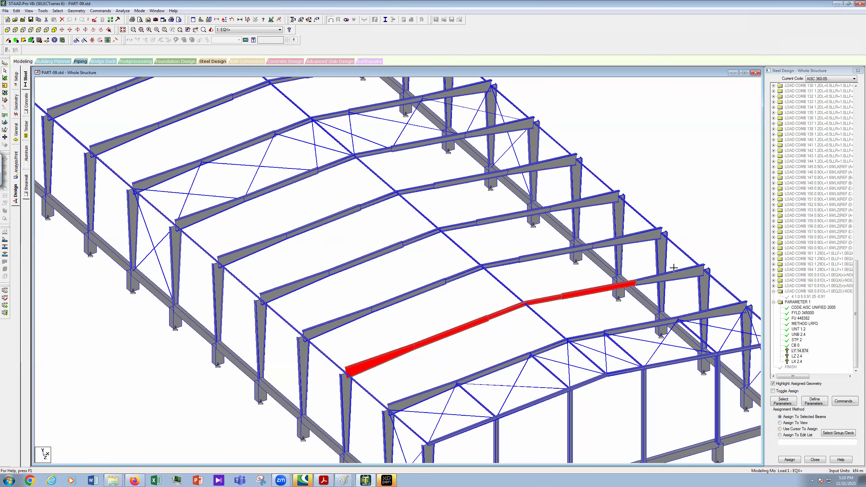
scroll(673, 268, "down", 1)
left_click(675, 273)
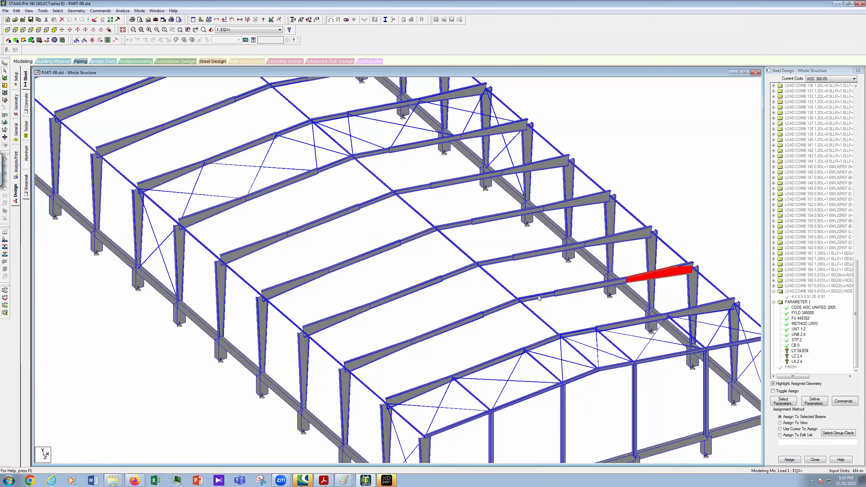
scroll(526, 310, "up", 1)
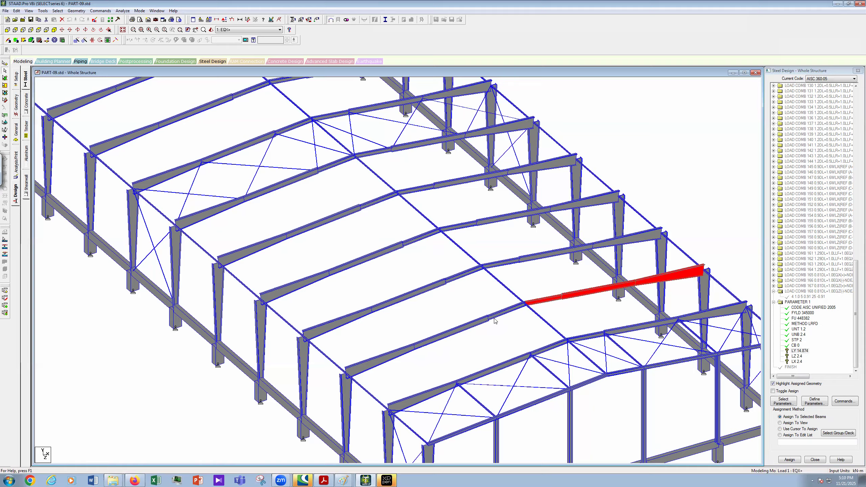
left_click(392, 357, "ctrl")
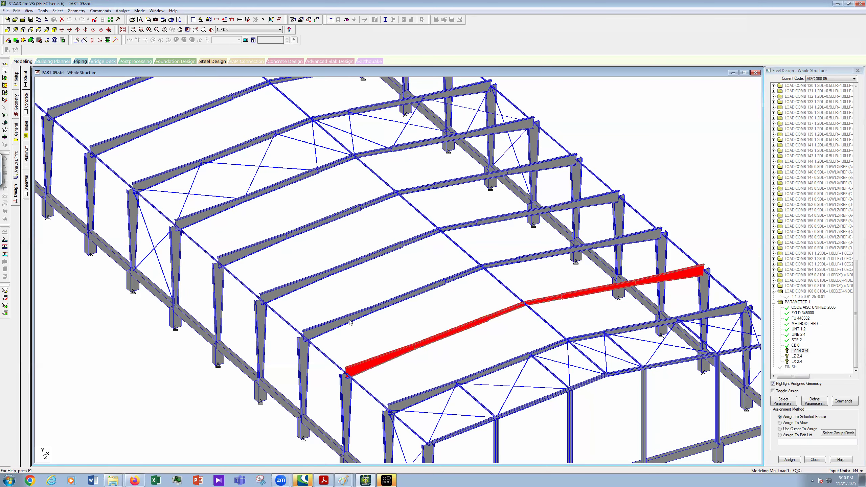
- Add the rafter segments of the next three inner frames, on both sides of the ridge, to the selection
left_click(408, 297, "ctrl")
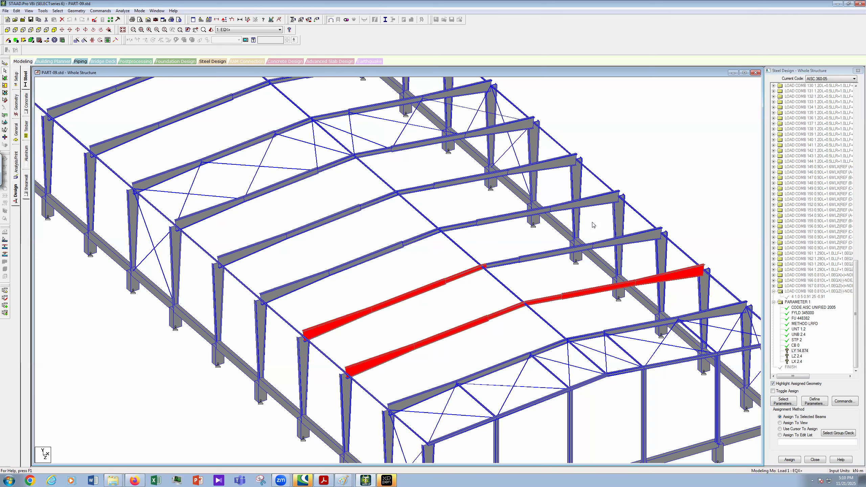
scroll(592, 225, "down", 1)
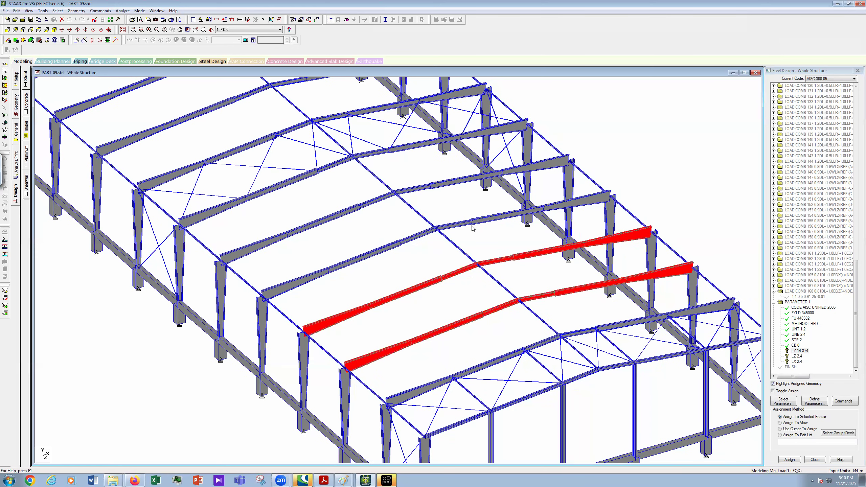
left_click(409, 242, "ctrl")
left_click(364, 256, "ctrl")
left_click(319, 227, "ctrl")
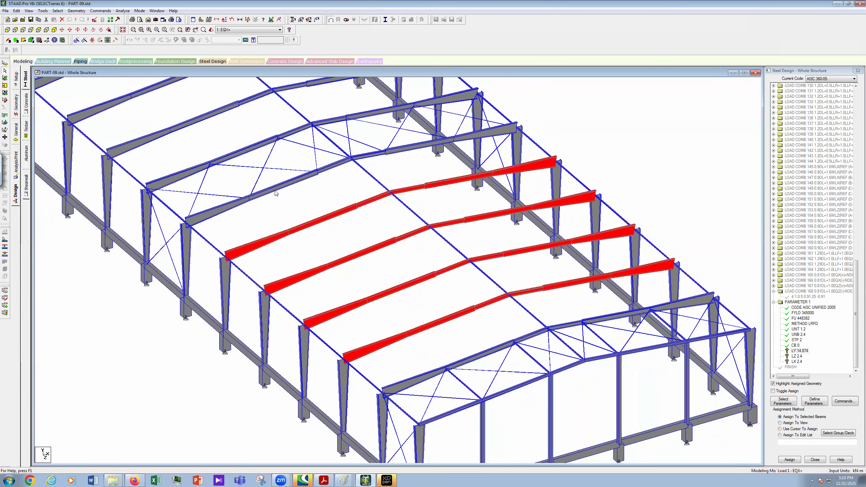
- Add the rafters of the two frames bounding the mid-building braced bay to the selection
left_click(275, 192, "ctrl")
left_click(336, 168, "ctrl")
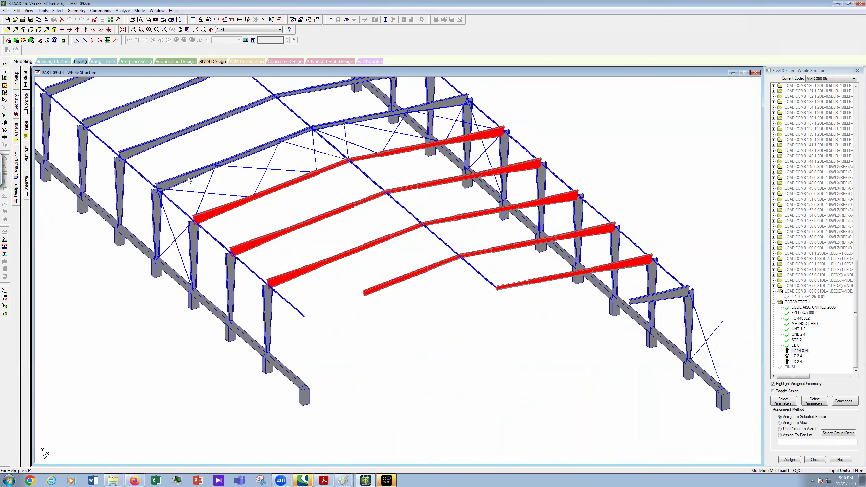
left_click(189, 178, "ctrl")
left_click(250, 155, "ctrl")
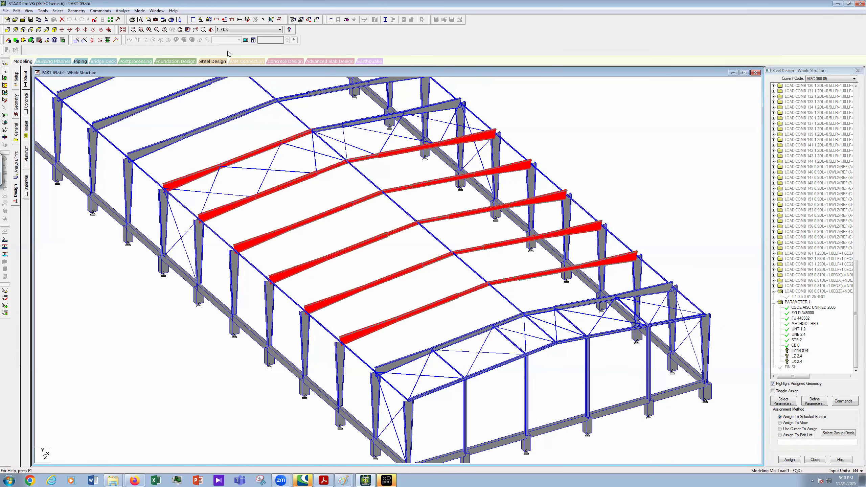
- Complete the farther braced-bay frame's rafters and add those of the next two frames beyond it to the selection
left_click(195, 30)
left_click_drag(549, 385, 630, 346)
key("Escape")
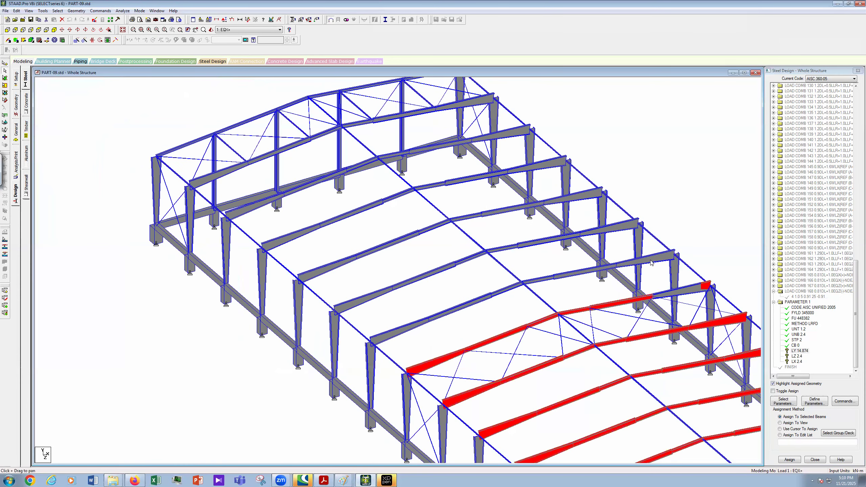
left_click(550, 279)
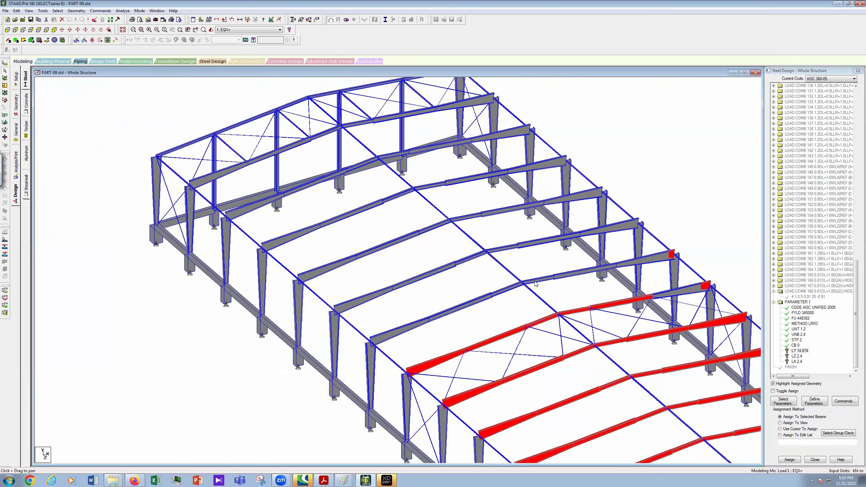
left_click(469, 303, "ctrl")
left_click(365, 300, "ctrl")
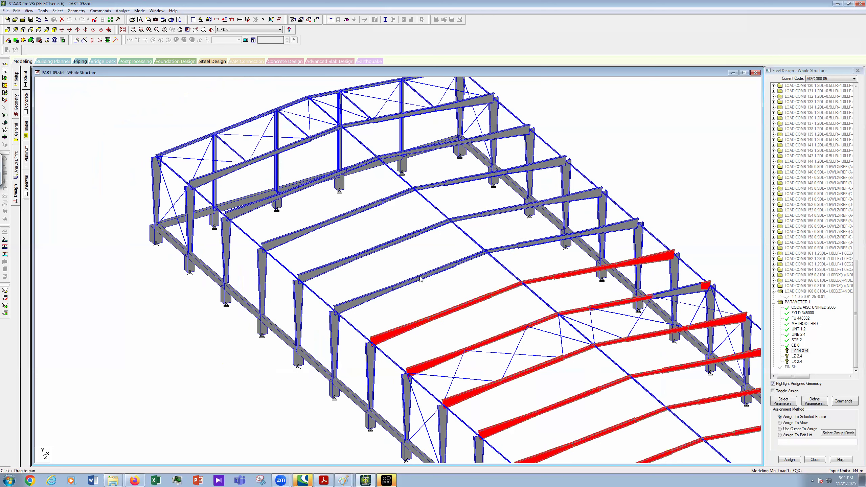
left_click(508, 248, "ctrl")
left_click(533, 245, "ctrl")
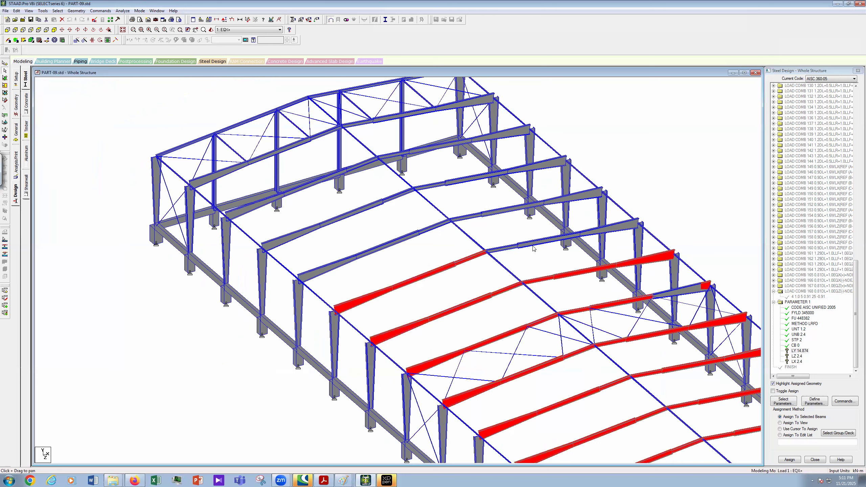
scroll(598, 229, "up", 1)
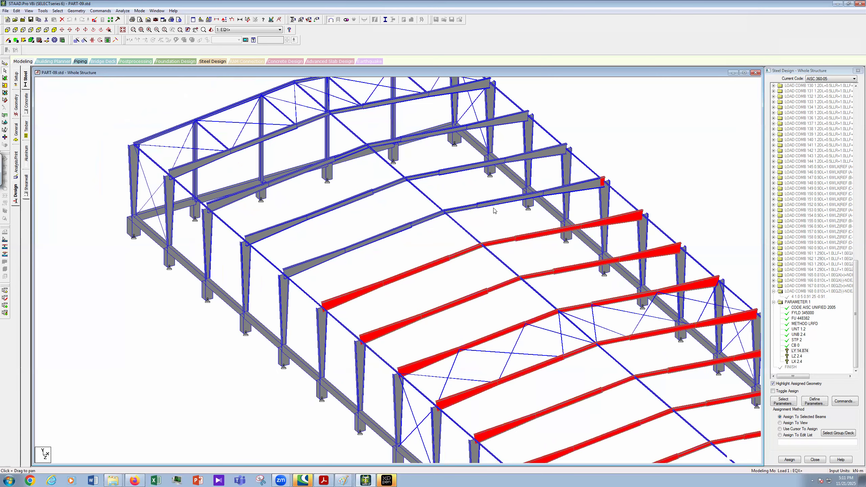
- Add the rafter segments of the last three inner frames, up to the far braced end bay, to the selection
left_click(397, 231)
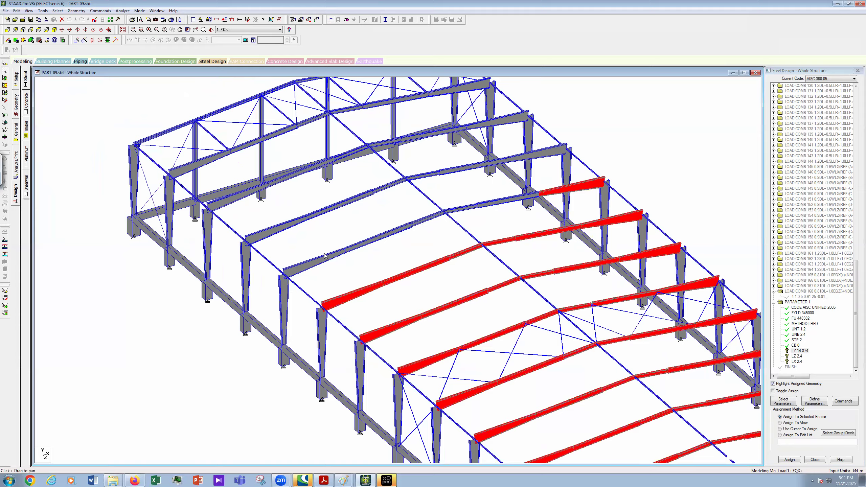
left_click(307, 264)
left_click(271, 234)
left_click(355, 201)
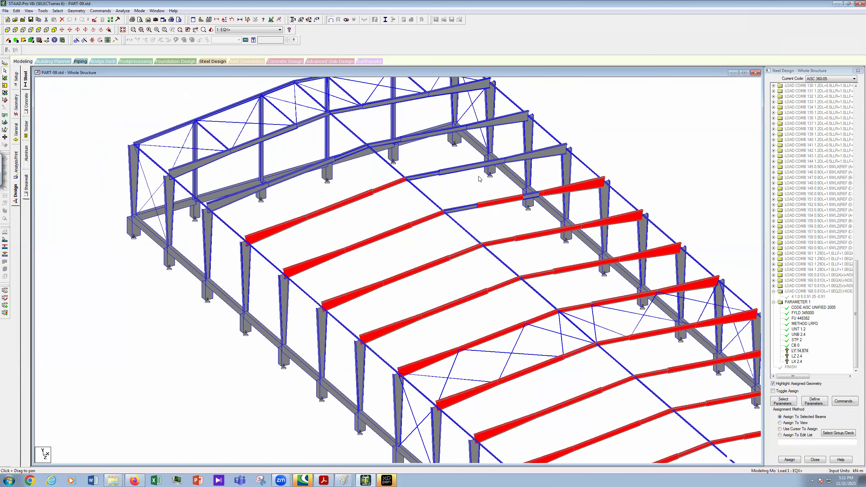
scroll(549, 146, "up", 1)
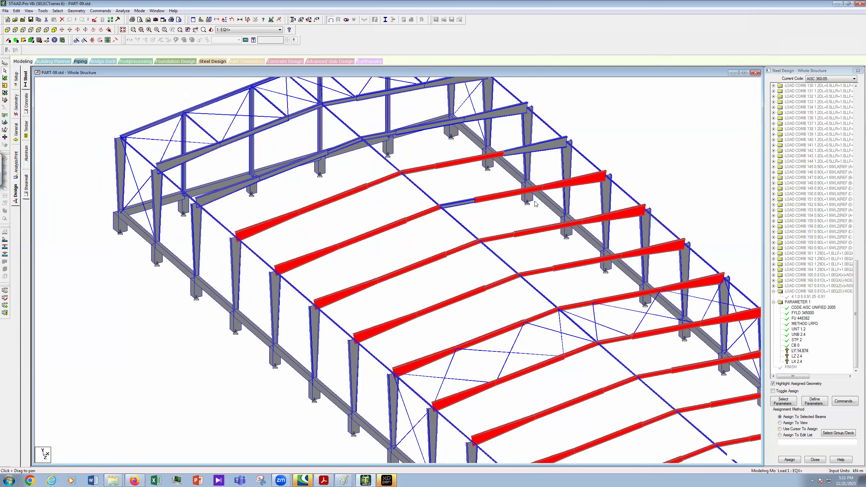
scroll(535, 201, "down", 1)
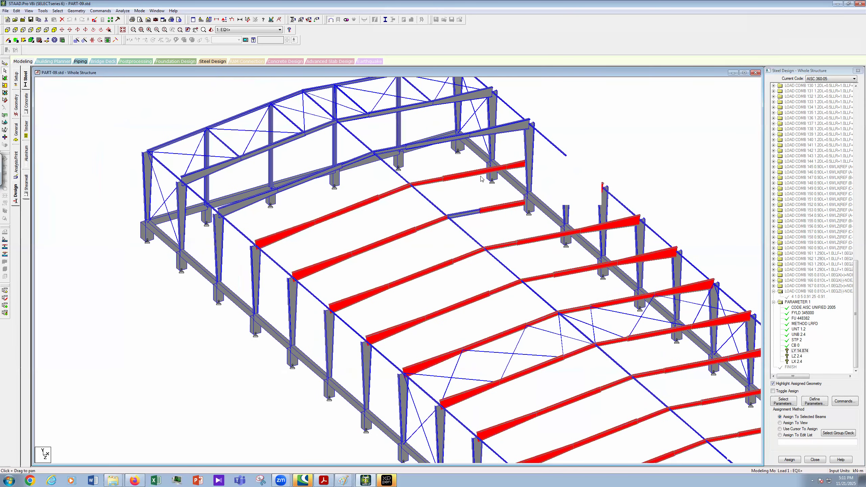
scroll(481, 179, "up", 1)
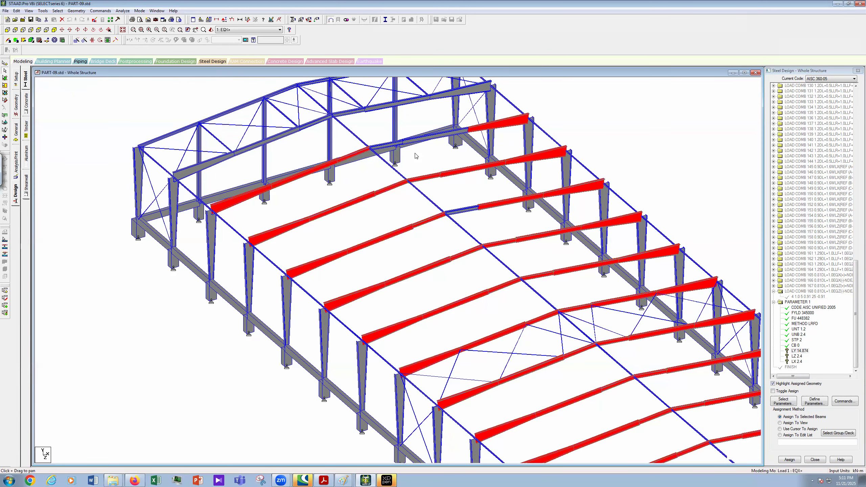
scroll(452, 176, "up", 1)
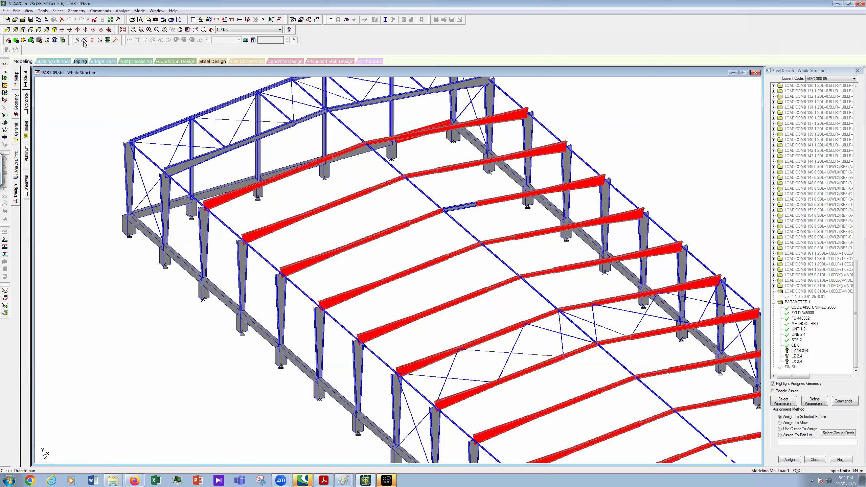
scroll(83, 41, "down", 1)
left_click_drag(388, 153, 365, 164)
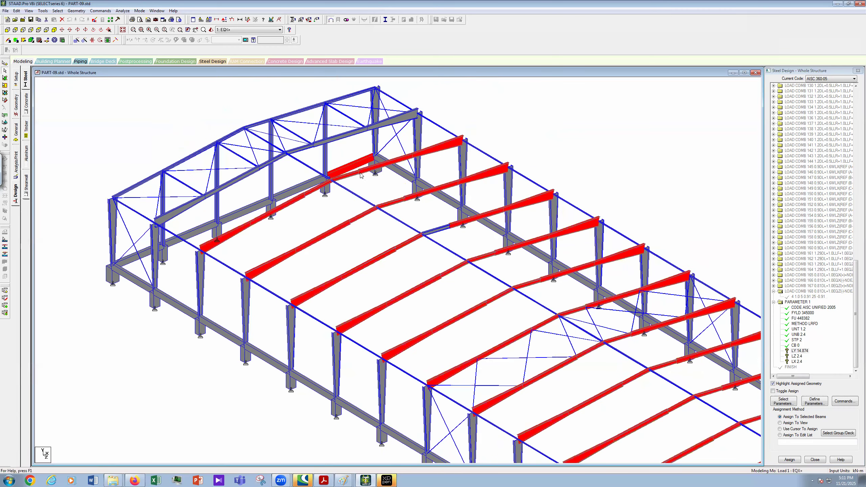
left_click(387, 202)
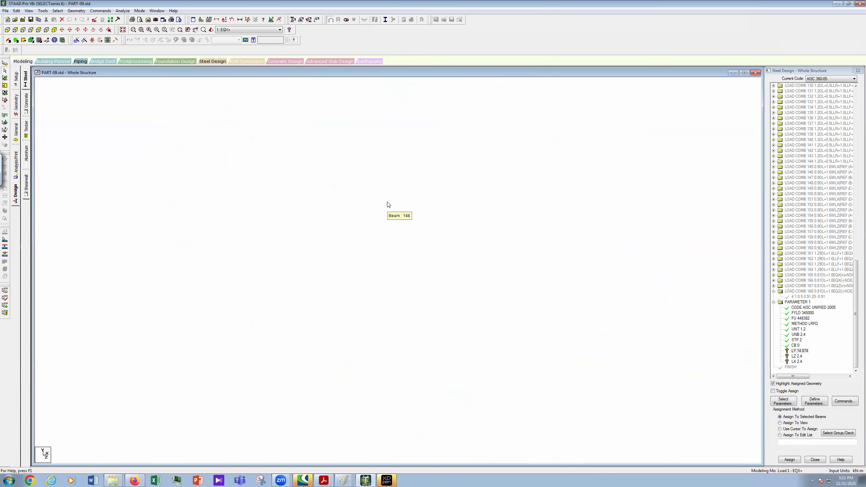
- Check that the rafters of all eleven inner frames are selected and assign the LY 14.874 parameter to them
left_click(194, 31)
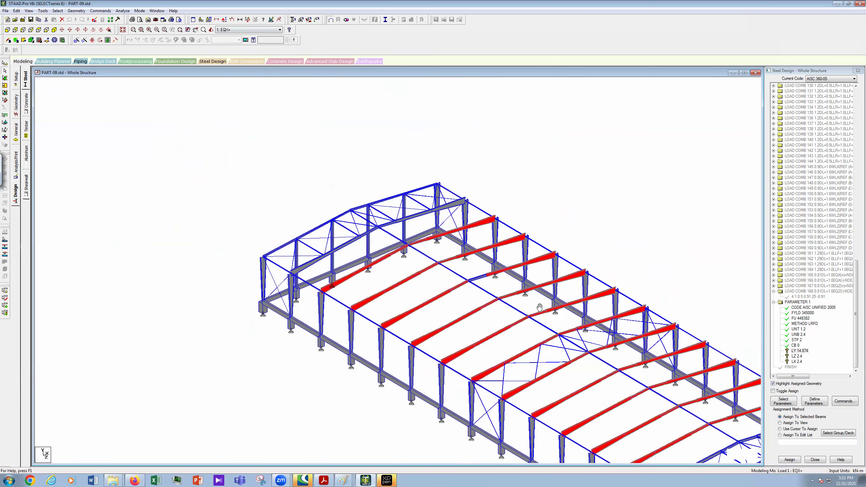
left_click_drag(454, 273, 507, 296)
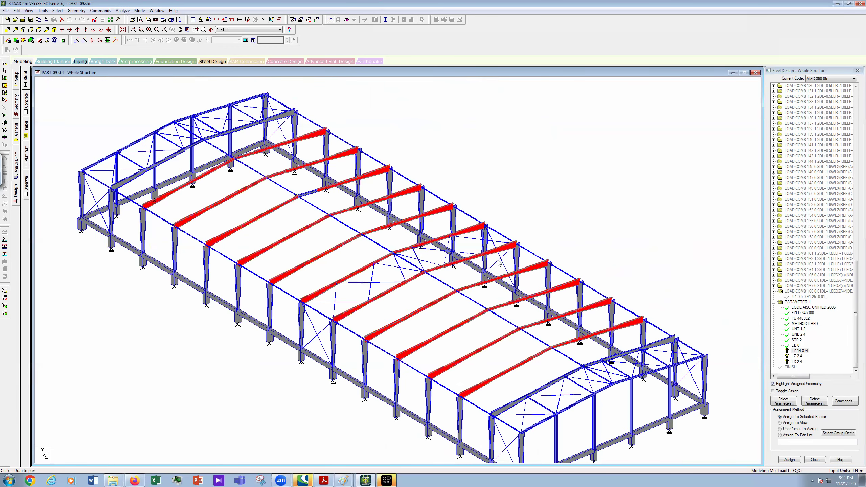
key("Return")
scroll(375, 201, "up", 1)
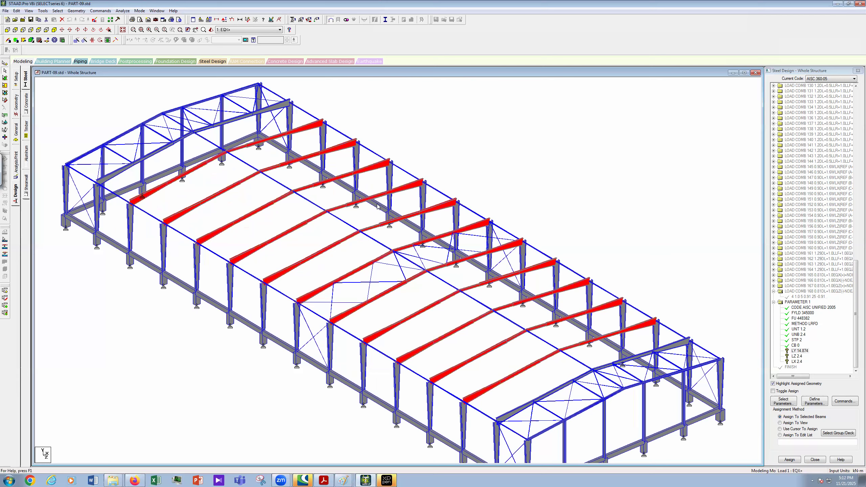
scroll(376, 204, "down", 1)
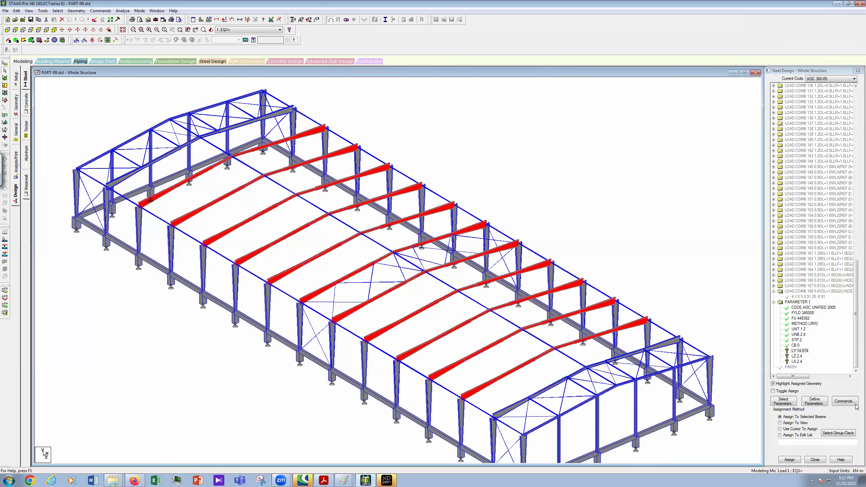
left_click(789, 460)
key("Return")
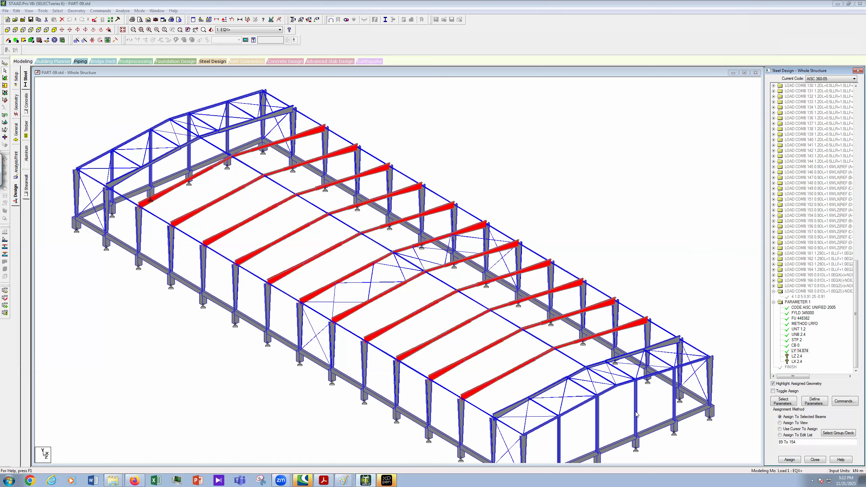
- Highlight the eave segment of the rafter in the frame beside the near end wall
left_click(533, 402)
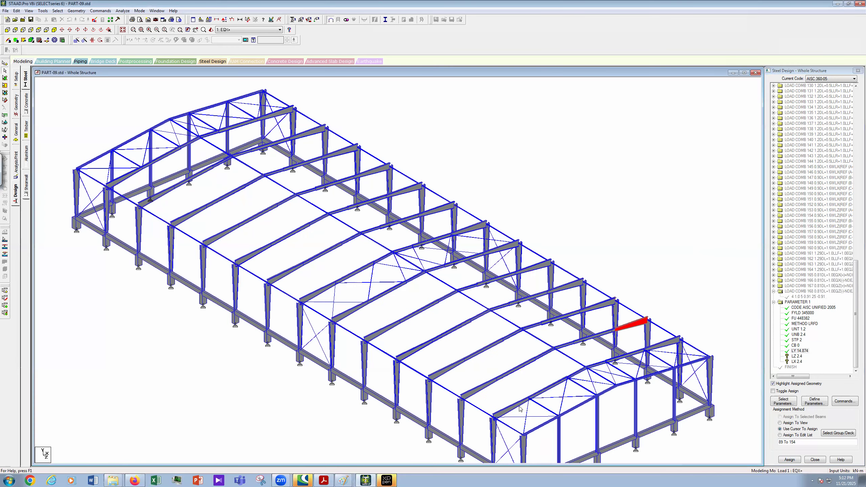
left_click(519, 404)
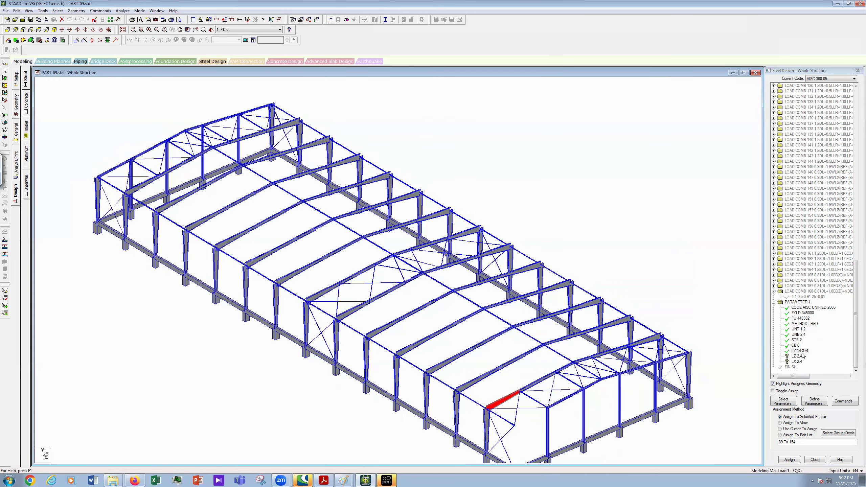
left_click(798, 355)
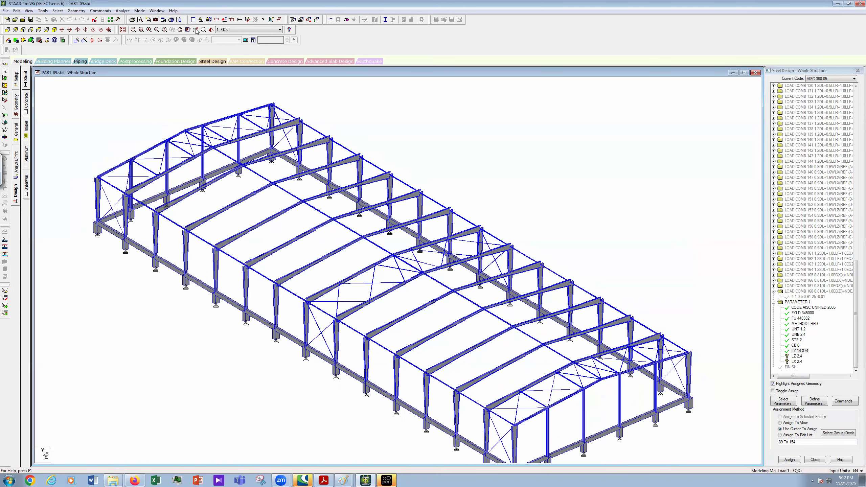
scroll(412, 227, "down", 1)
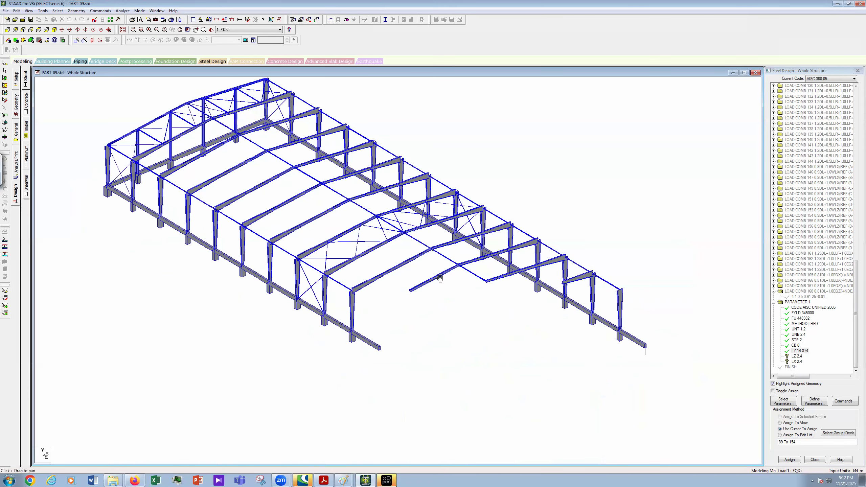
scroll(440, 278, "up", 1)
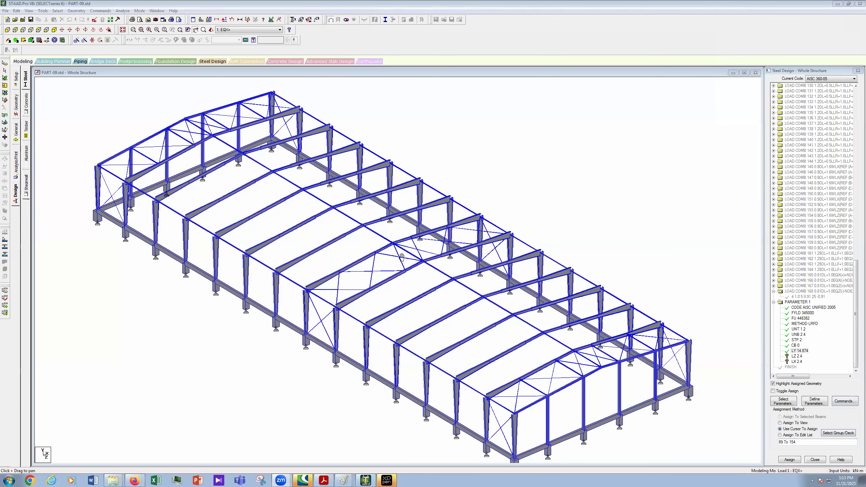
left_click(57, 11)
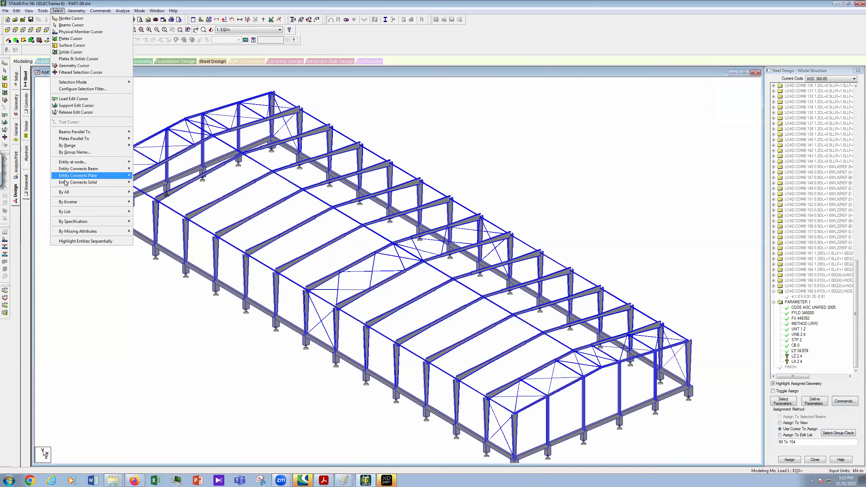
mouse_move(81, 221)
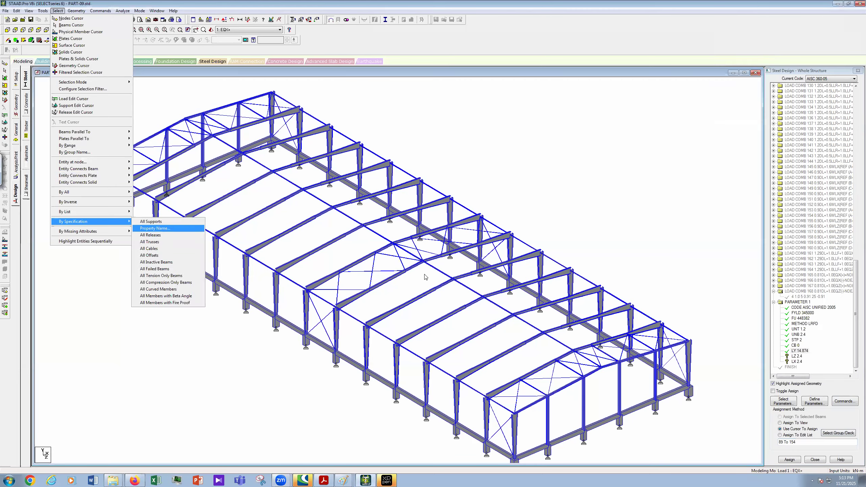
left_click(401, 216)
left_click(401, 225)
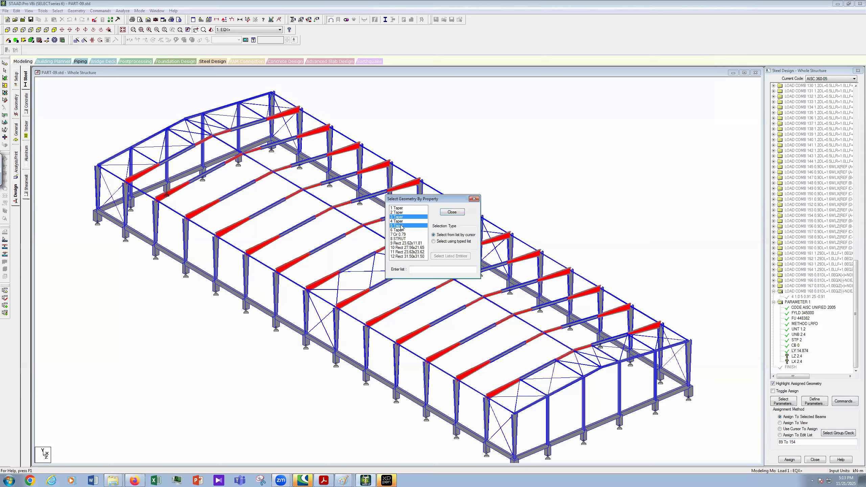
left_click(401, 221)
left_click(404, 230)
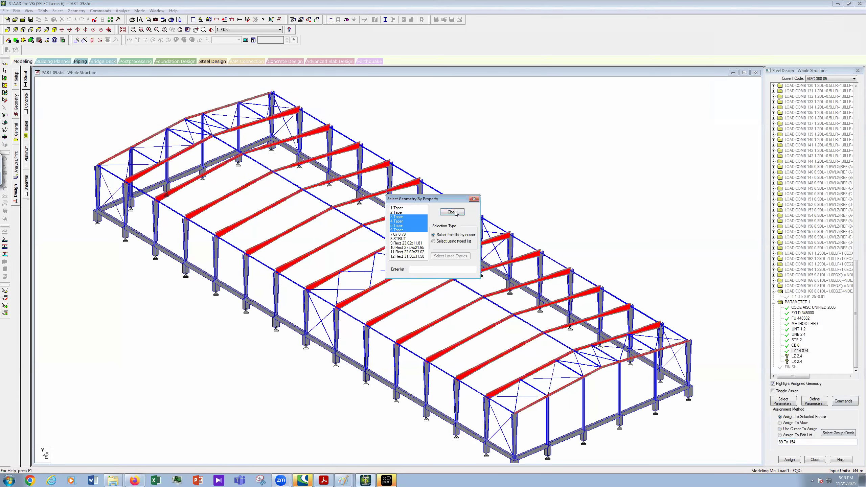
left_click(452, 212)
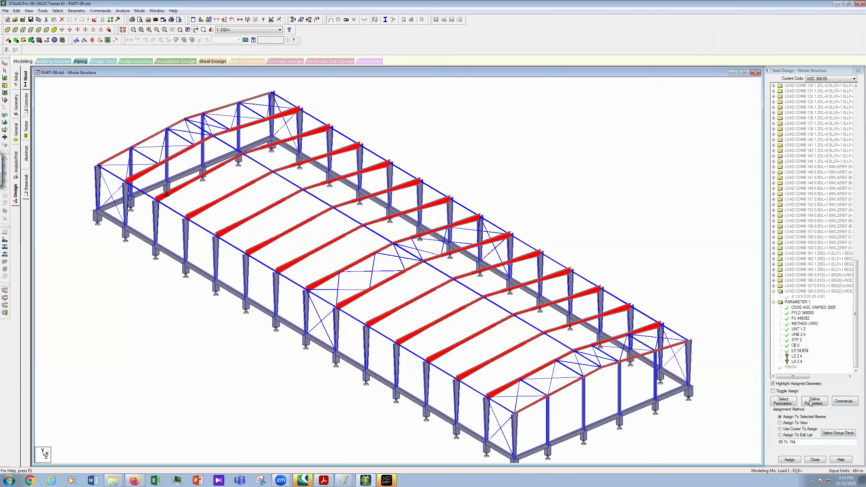
- Assign the LZ 2.4 parameter to the rafters, selecting them by property name with Taper sections 3 to 6
left_click(797, 356)
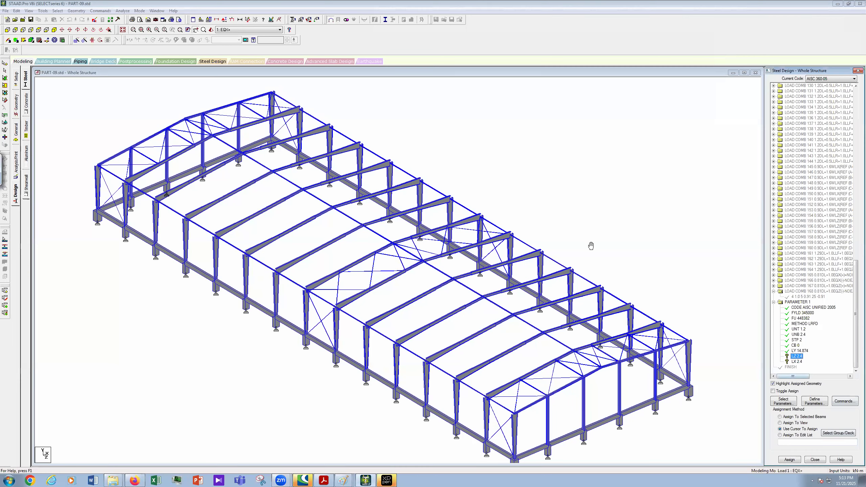
left_click(58, 11)
mouse_move(96, 221)
left_click(163, 230)
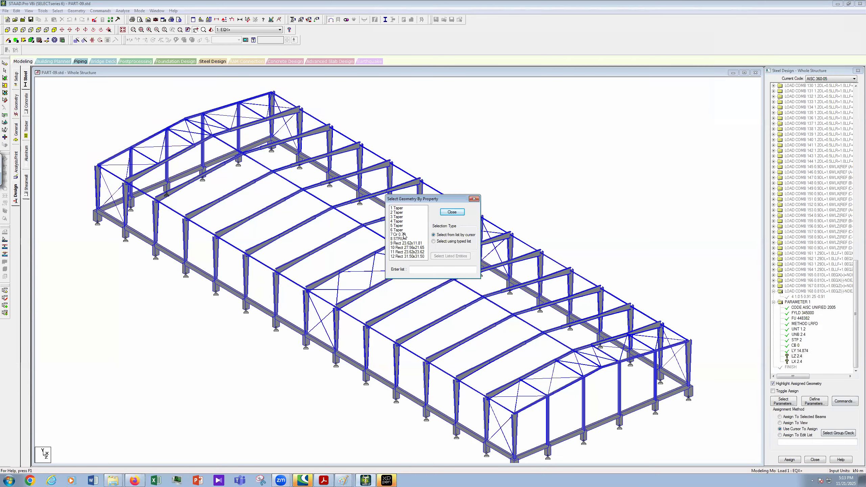
left_click_drag(398, 216, 399, 225)
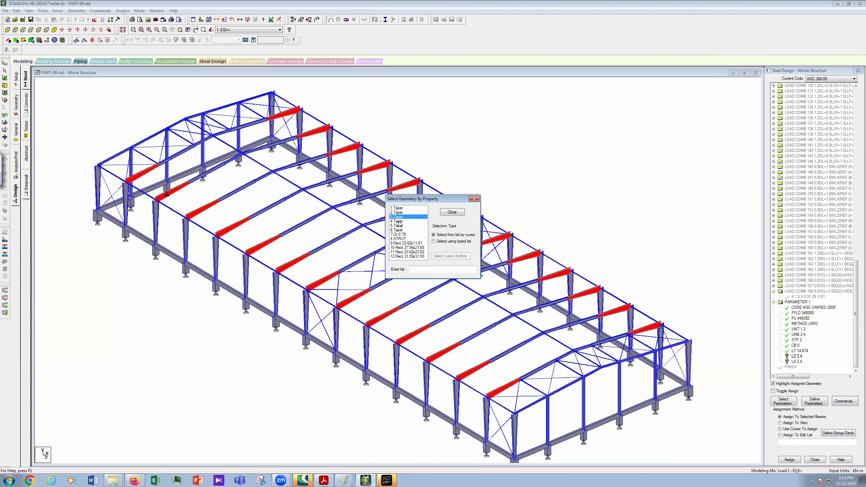
left_click(413, 231, "ctrl")
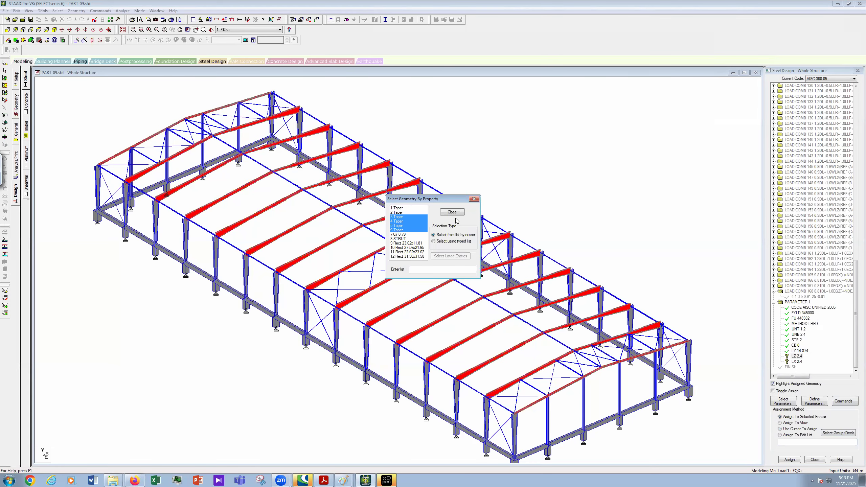
left_click(453, 212)
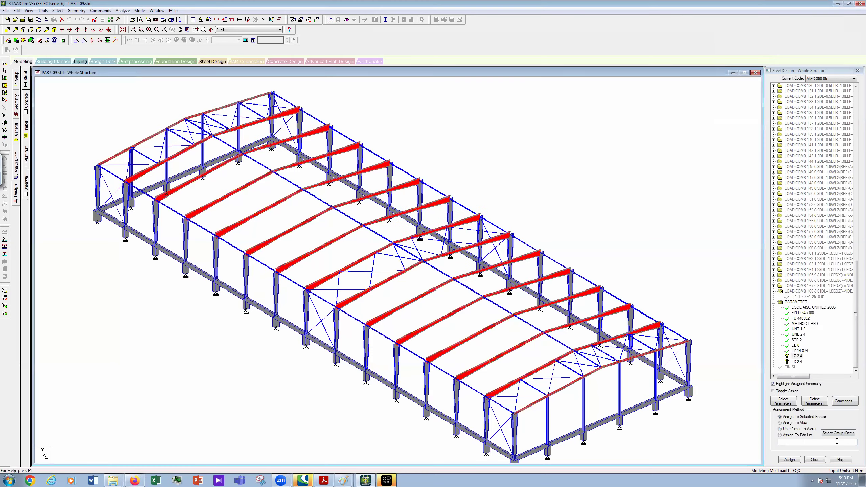
left_click(790, 460)
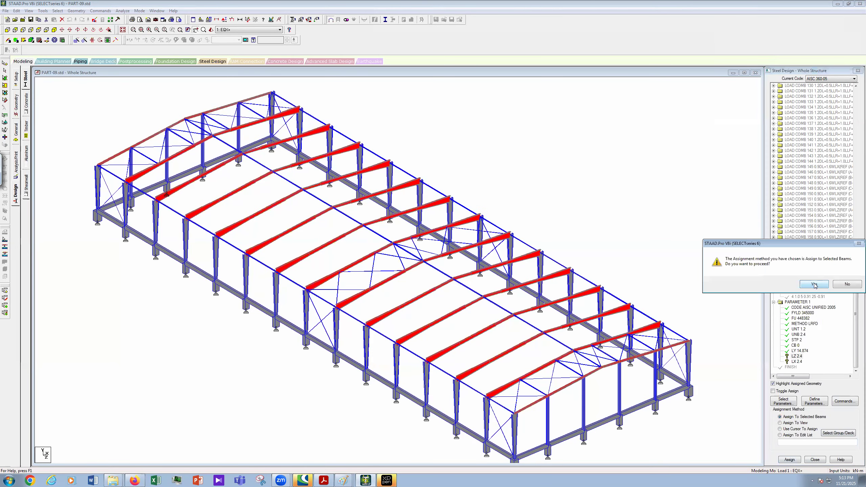
left_click(814, 284)
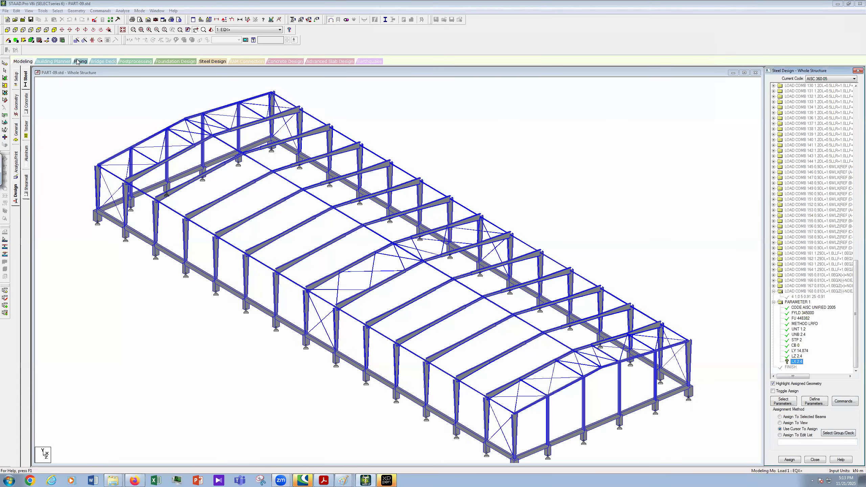
- Select the rafters with Taper sections 3 to 6 by property name and assign the LX 2.4 parameter to them
left_click(57, 10)
mouse_move(83, 222)
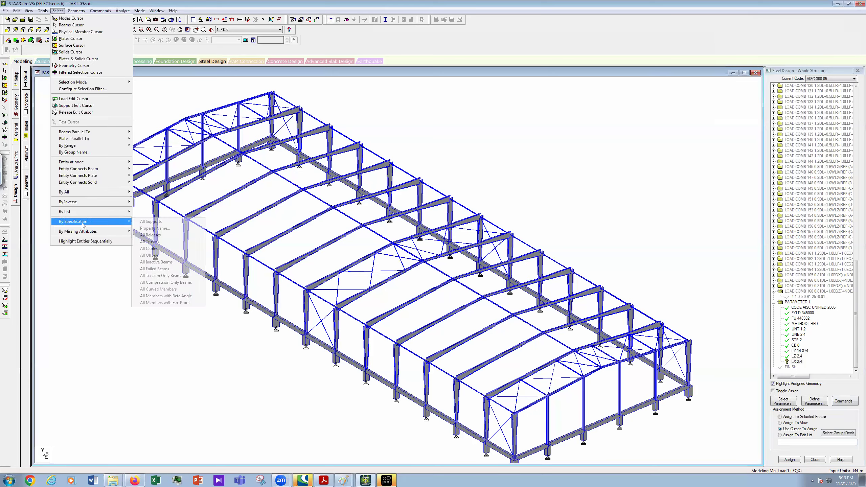
left_click(161, 228)
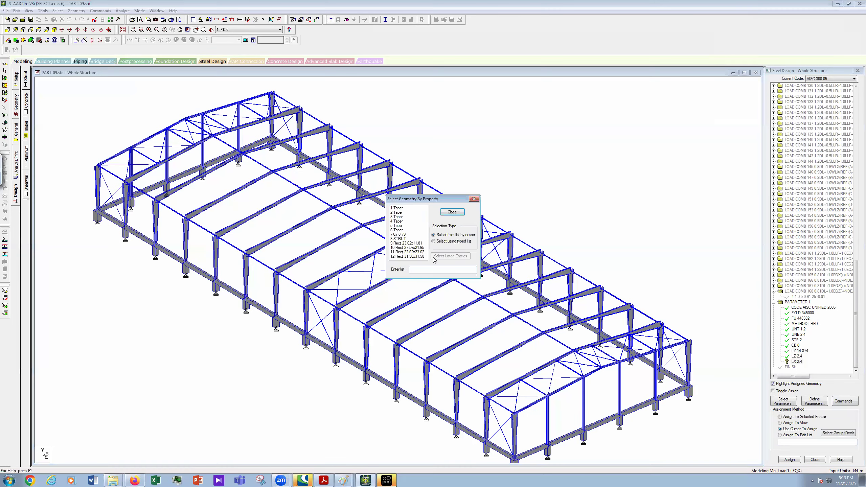
left_click(400, 230)
left_click(398, 221, "shift")
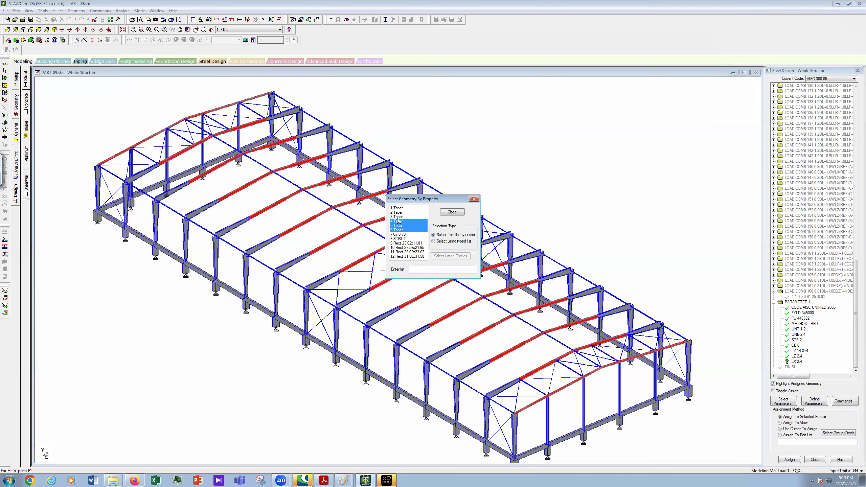
left_click(452, 212)
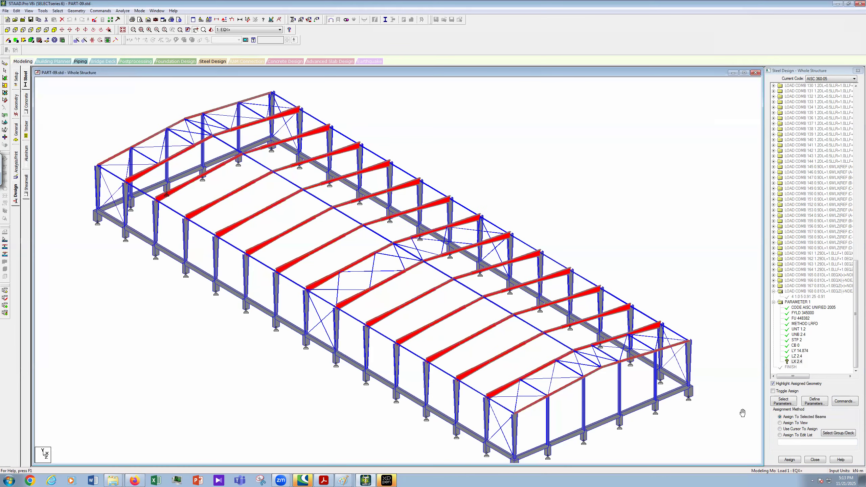
left_click(790, 460)
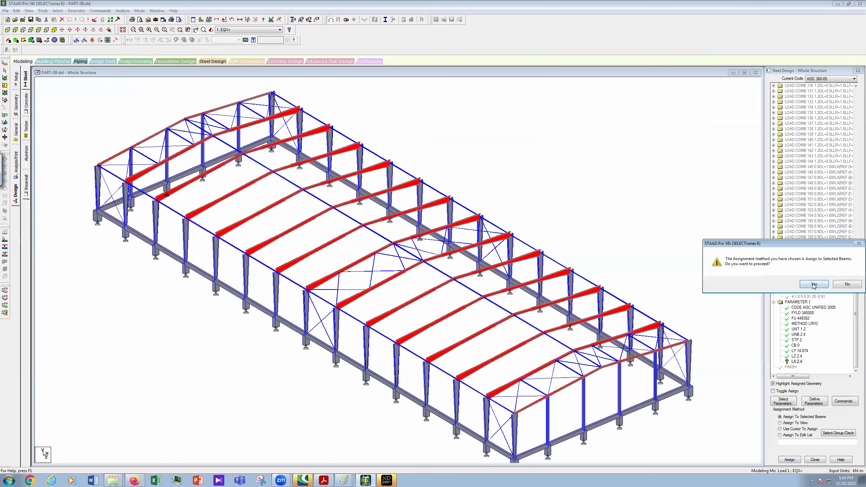
left_click(804, 286)
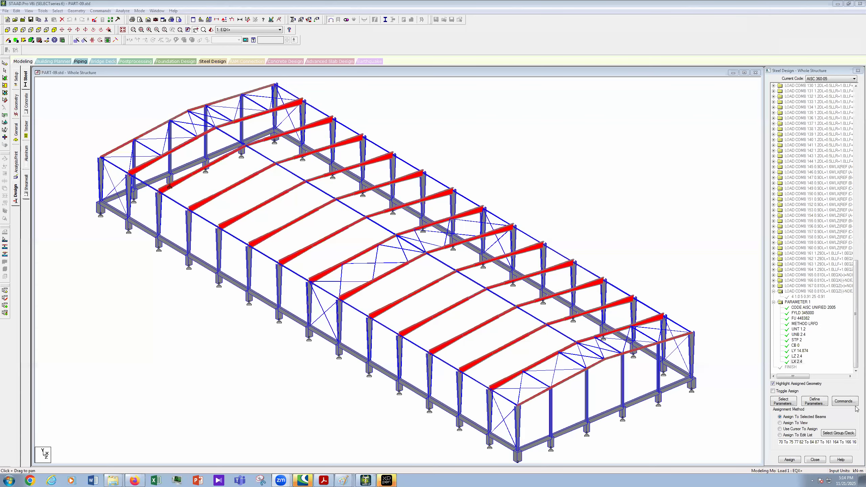
- Add a CHECK CODE design command after the steel design parameters
left_click(844, 401)
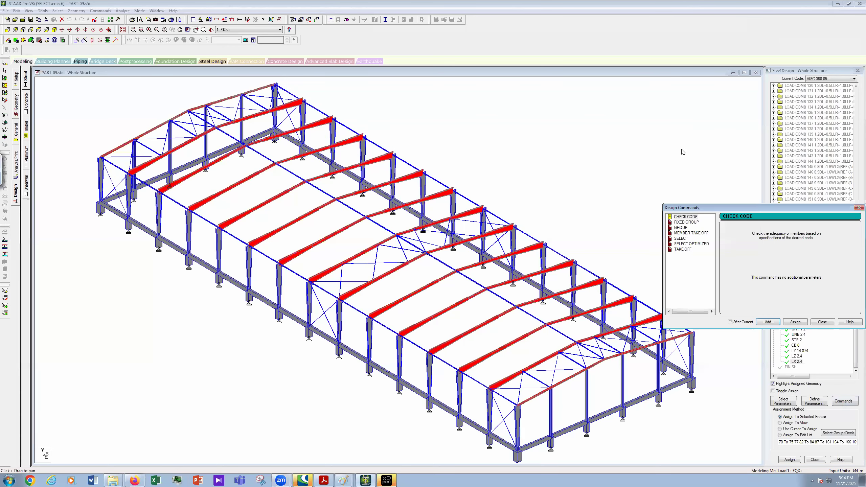
left_click(687, 217)
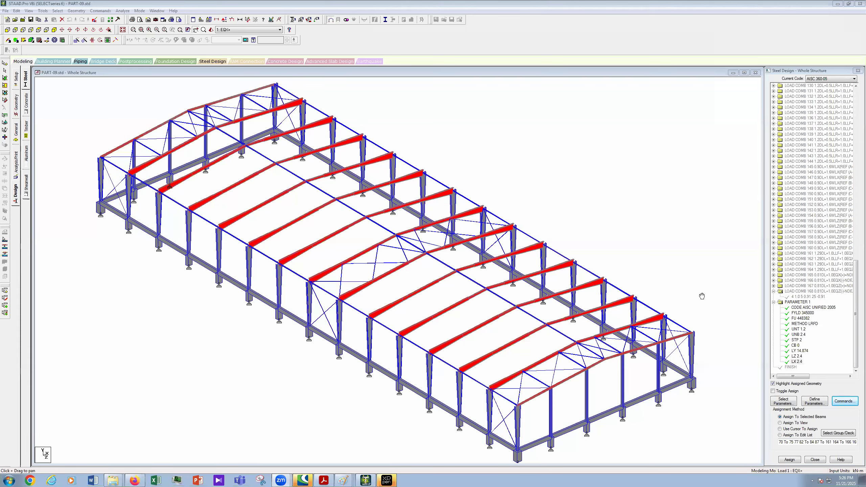
left_click(854, 401)
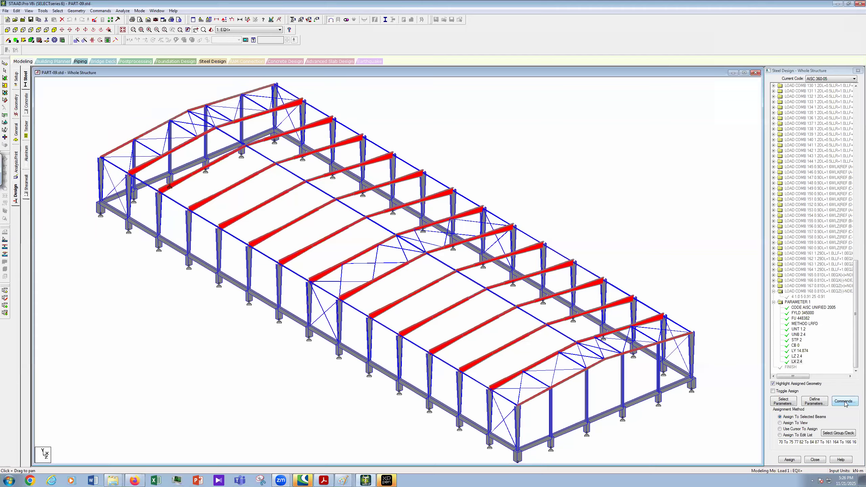
left_click(845, 401)
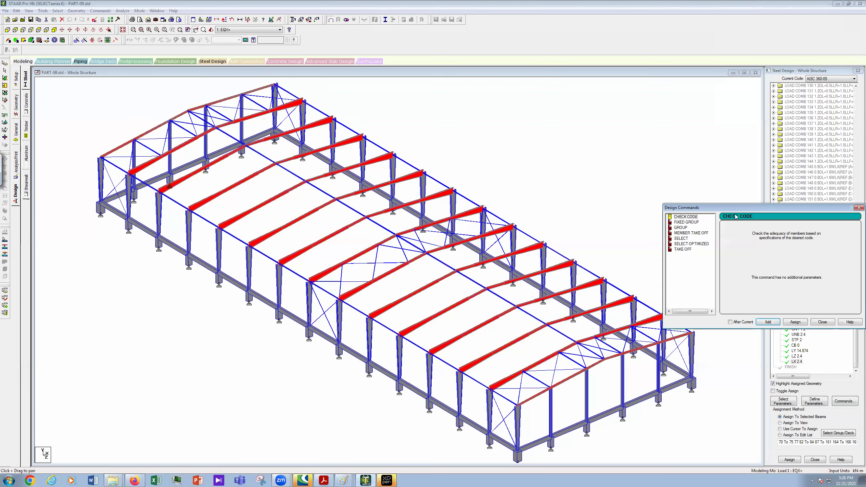
left_click(685, 217)
left_click(832, 321)
left_click_drag(855, 174, 857, 355)
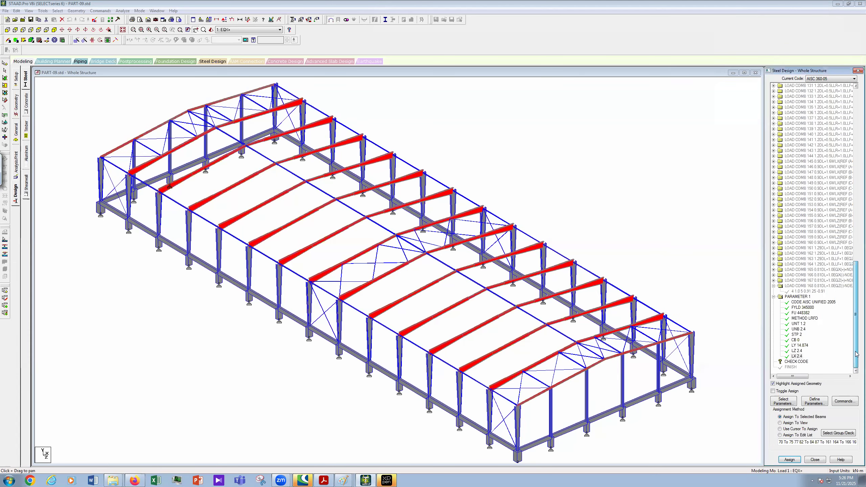
- Assign the CHECK CODE command to all members with Taper sections 1 to 6 and the STRUT section, leaving out the Cir 0.79 bracing
left_click(795, 362)
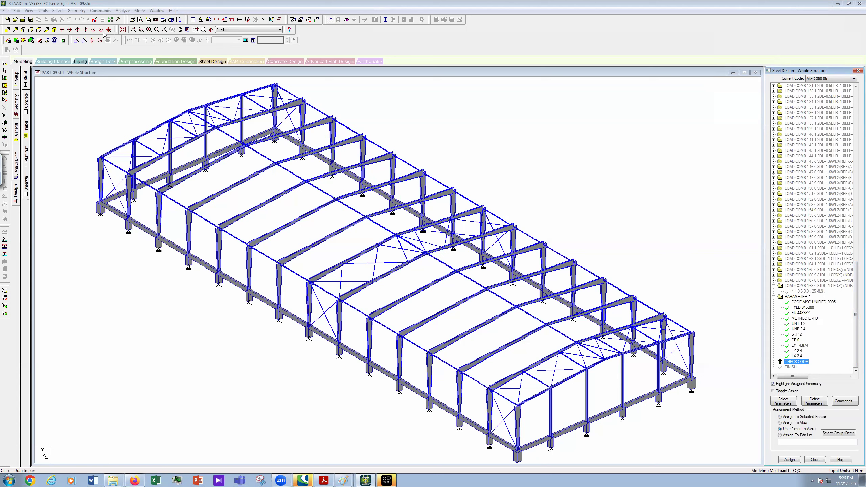
left_click(58, 10)
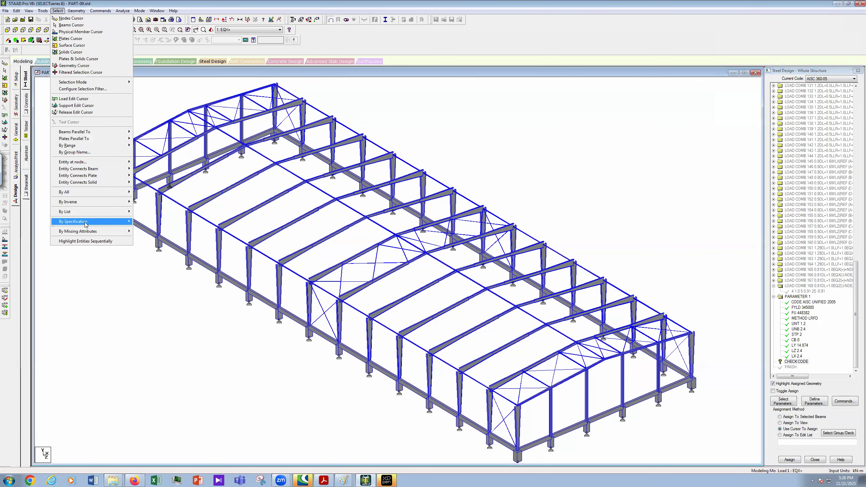
mouse_move(86, 221)
left_click(165, 232)
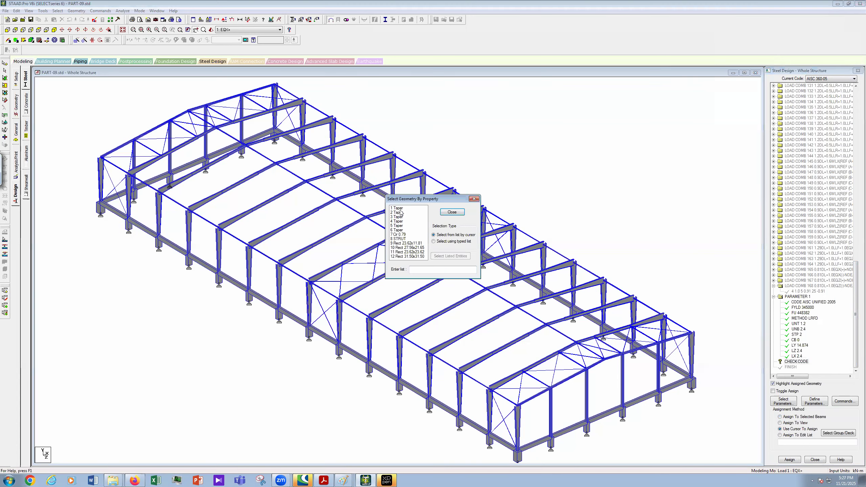
left_click(399, 208)
left_click(402, 235, "shift")
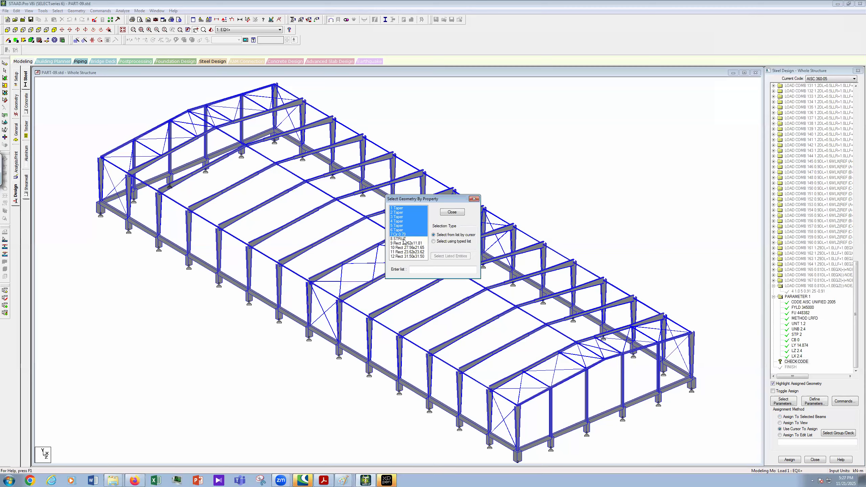
left_click(404, 239, "shift")
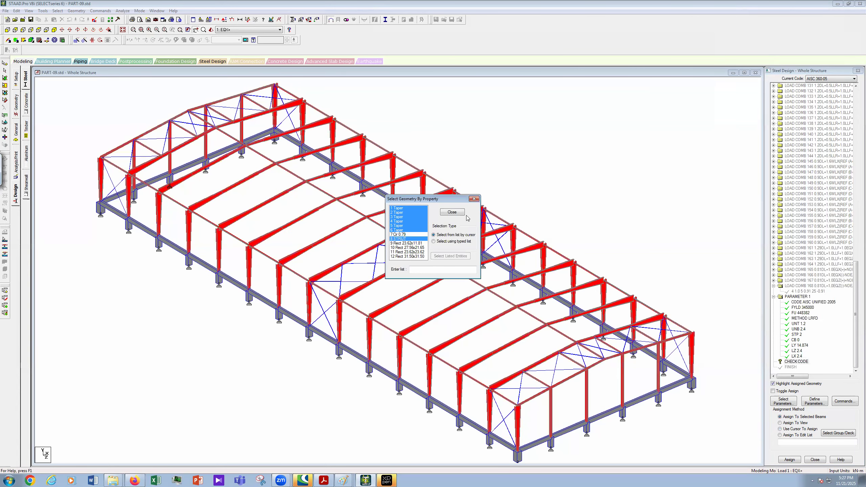
left_click(456, 212)
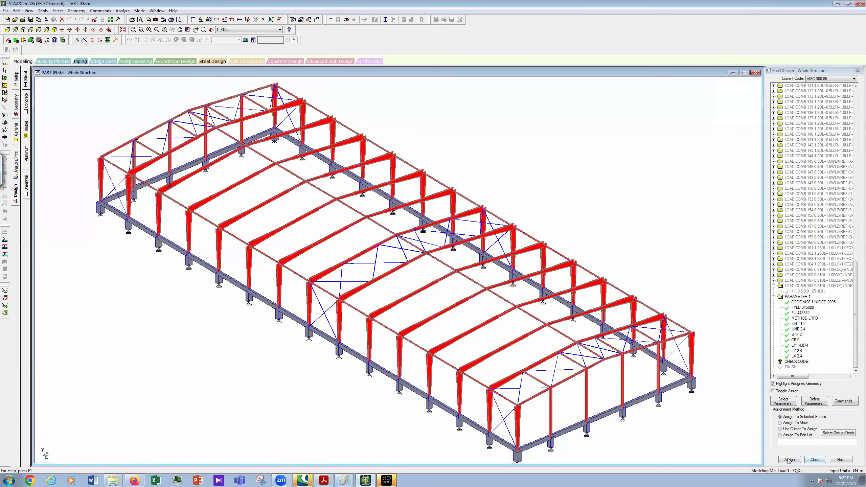
left_click(816, 289)
- Highlight the members assigned to the FYLD 345000 parameter and inspect them across the whole structure
left_click(809, 308)
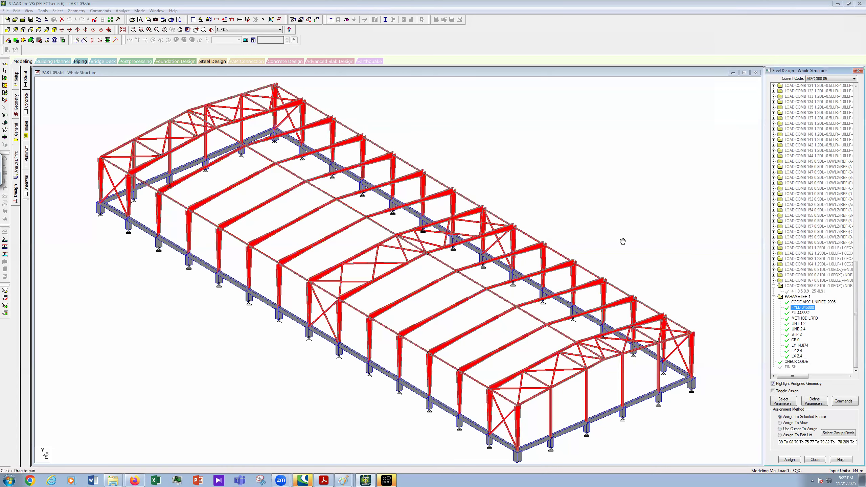
scroll(640, 240, "up", 1)
scroll(607, 246, "down", 1)
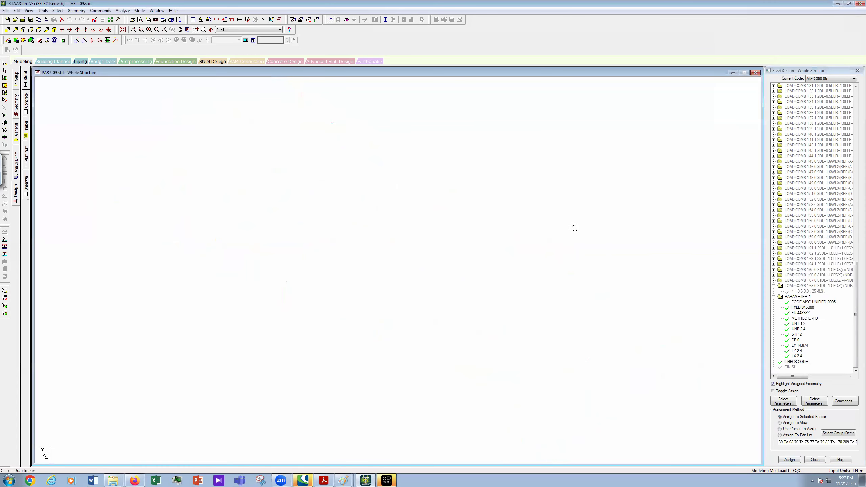
scroll(628, 253, "down", 1)
middle_click_drag(614, 226, 609, 223)
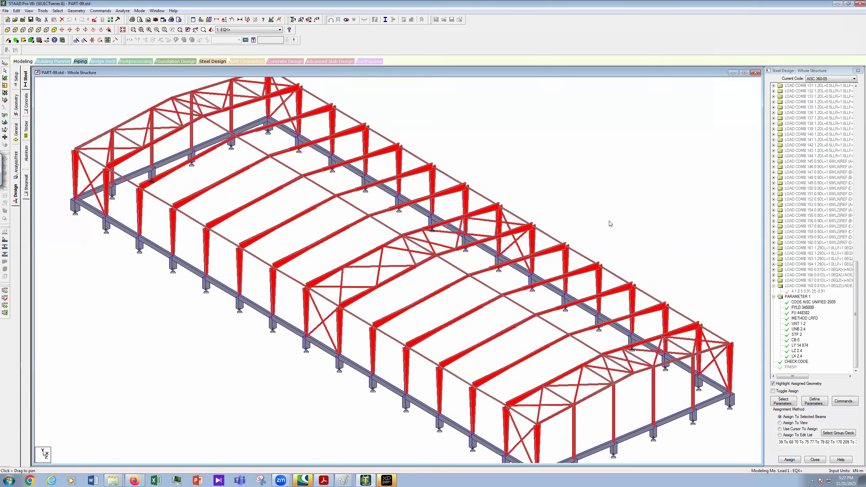
- Highlight the members assigned to the FU 448382 and METHOD LRFD parameters and compare them across the whole structure
left_click(656, 248)
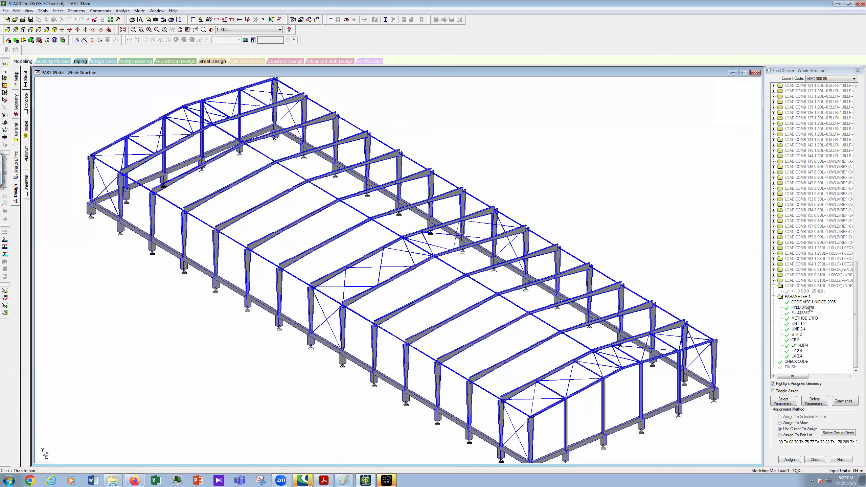
left_click(804, 314)
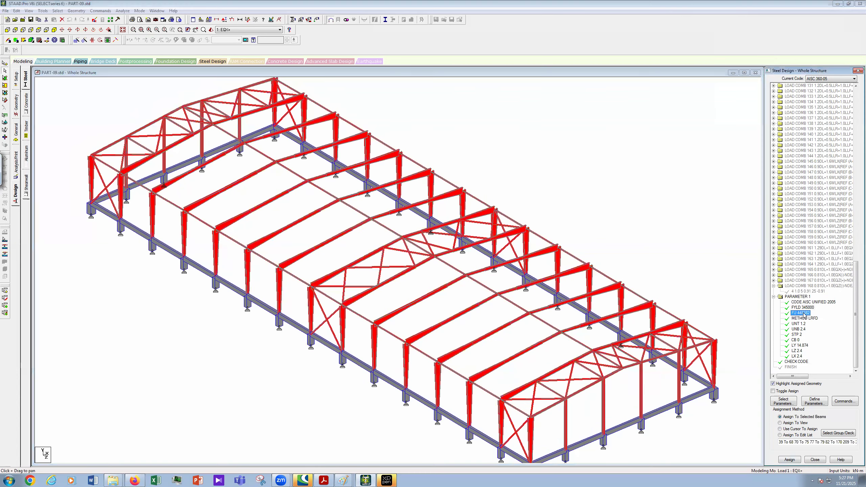
left_click(802, 318)
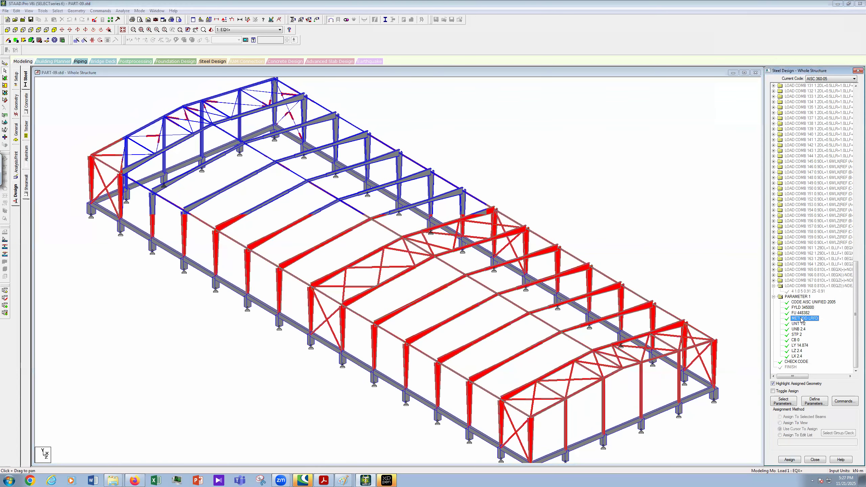
left_click(659, 232)
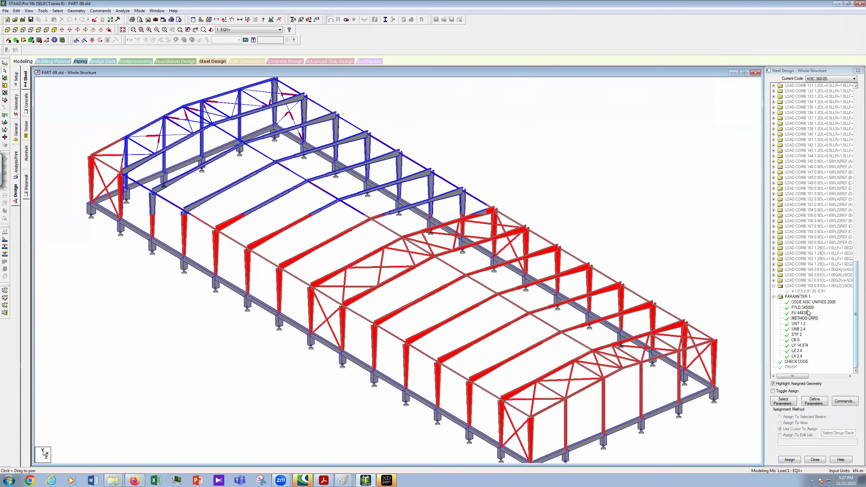
left_click(807, 313)
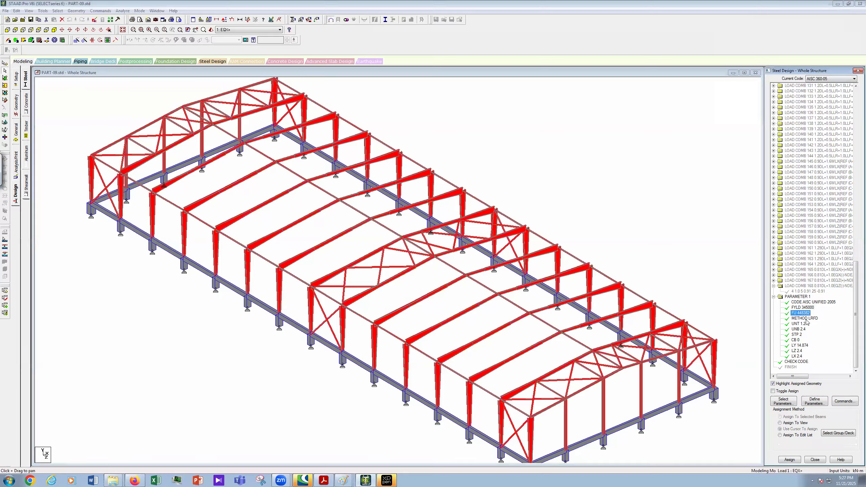
left_click(806, 320)
left_click(599, 196)
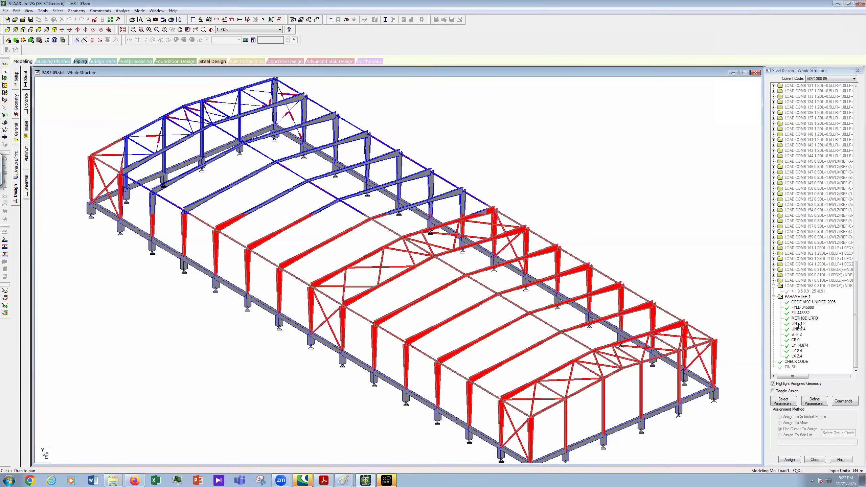
- Try to assign METHOD LRFD to the members with Taper sections 1 to 6 and STRUT, selected by property name without the Cir 0.79 bracing
left_click(58, 11)
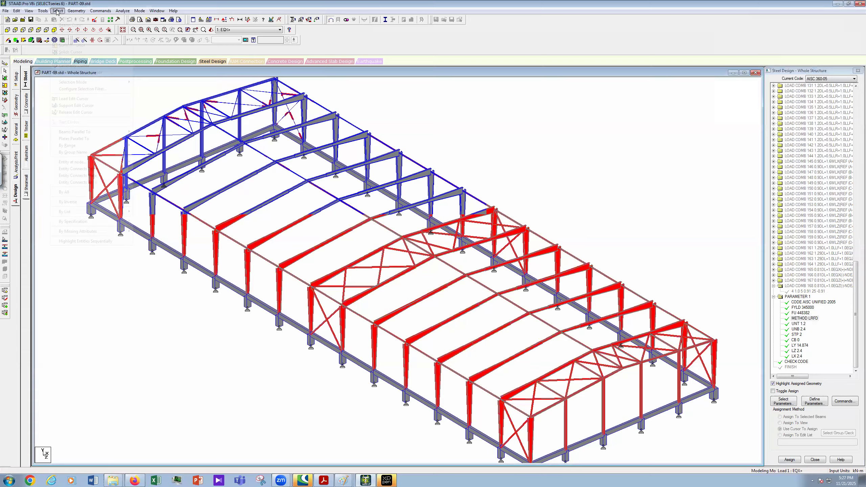
mouse_move(99, 220)
left_click(156, 229)
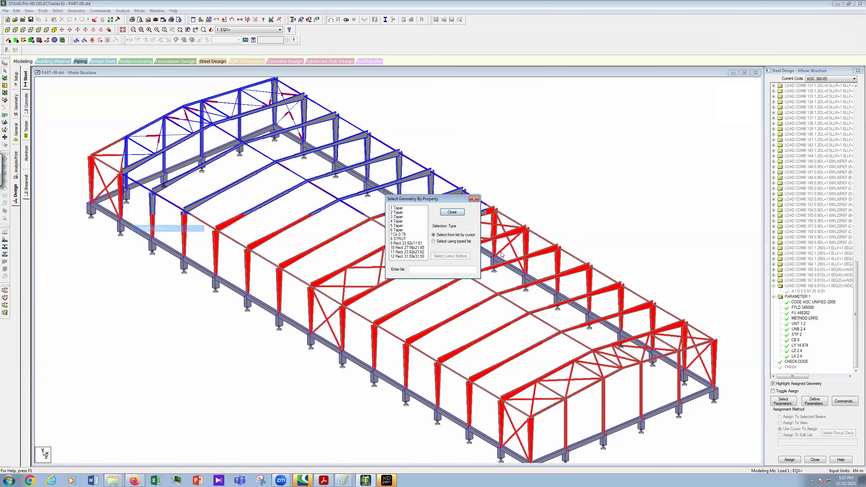
left_click(402, 212)
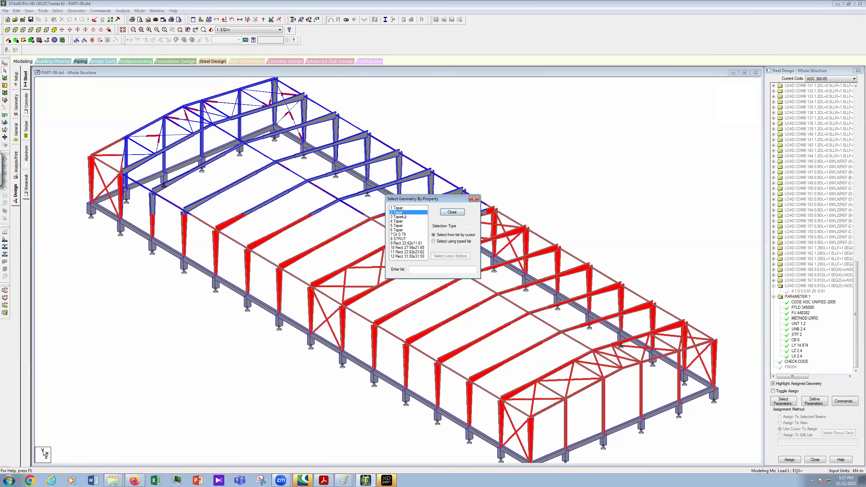
left_click(404, 238, "shift")
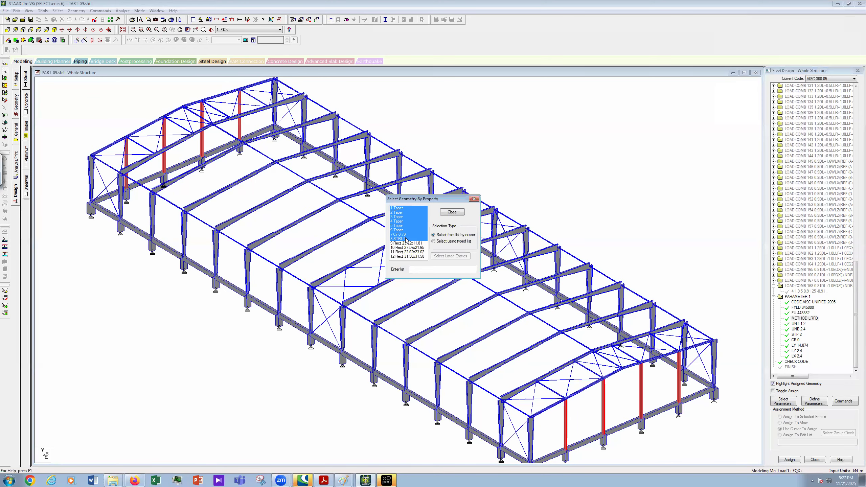
left_click(457, 212)
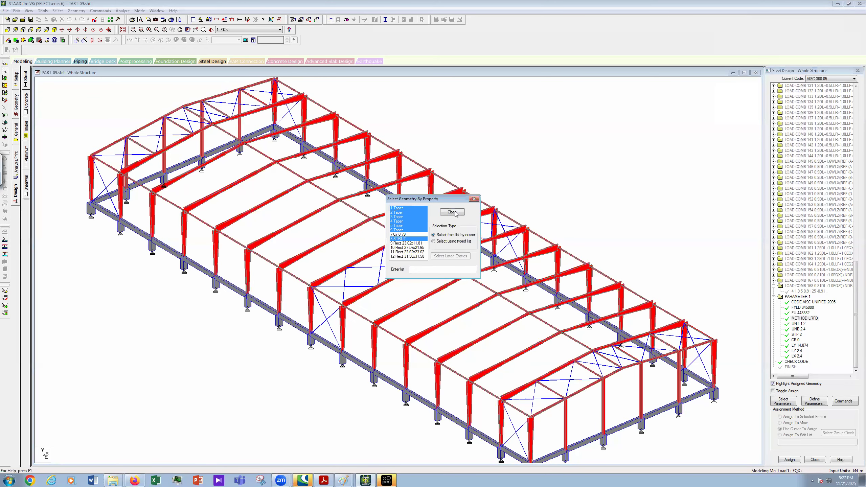
left_click(790, 459)
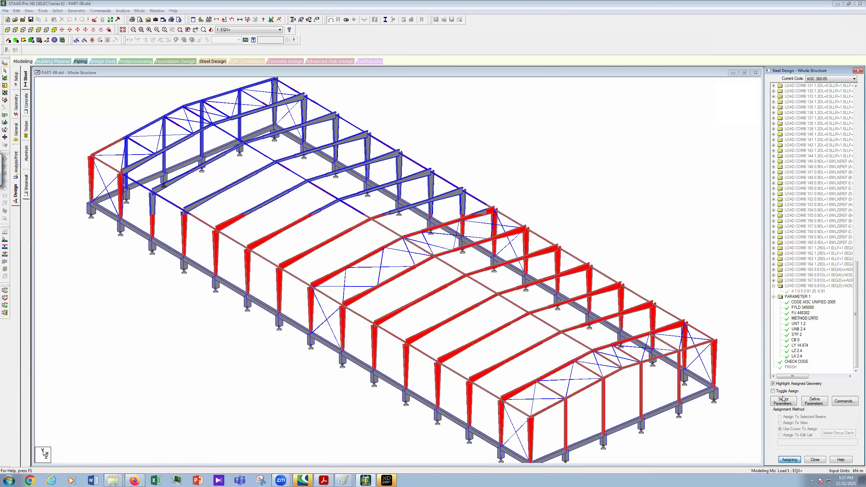
- Clear the selection and highlight the members assigned to the STP 2 parameter
left_click(631, 261)
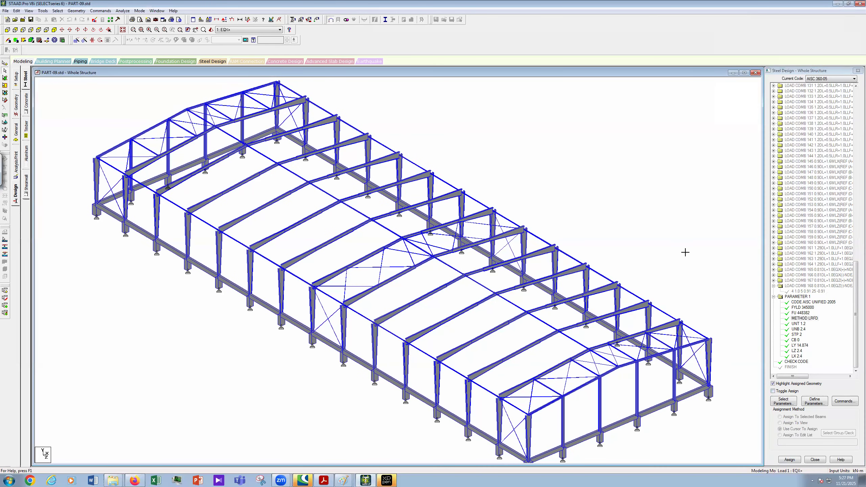
left_click(797, 334)
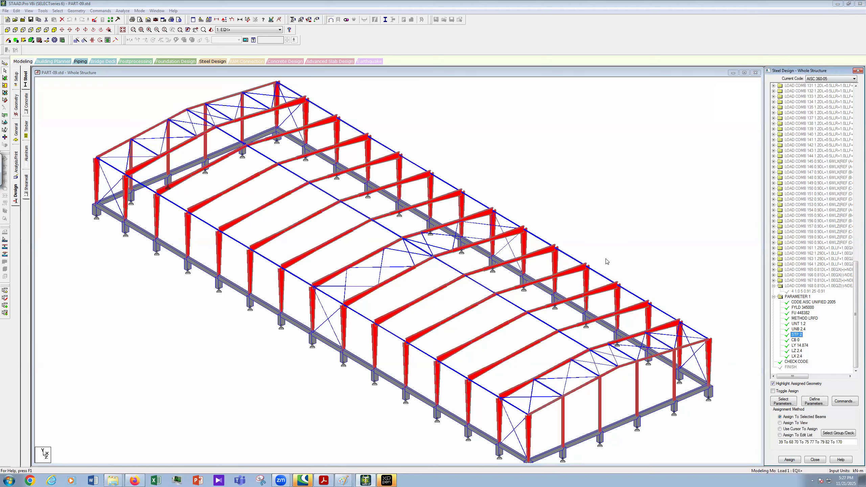
left_click(57, 11)
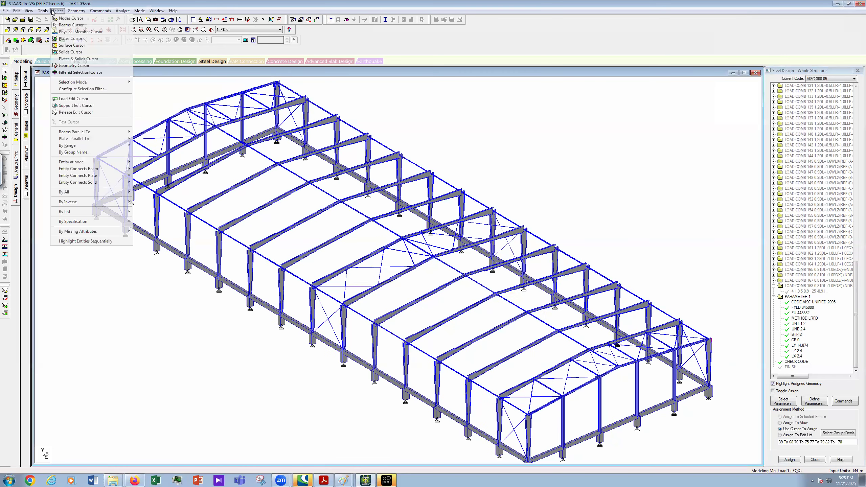
mouse_move(109, 226)
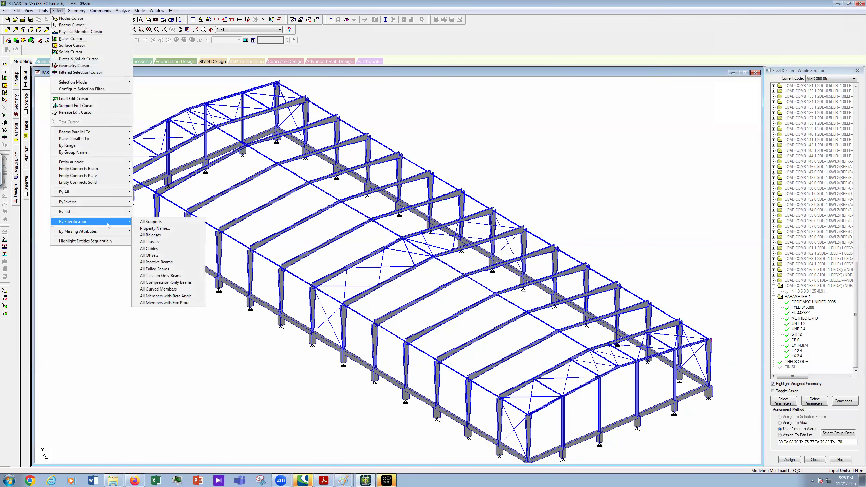
left_click(809, 319)
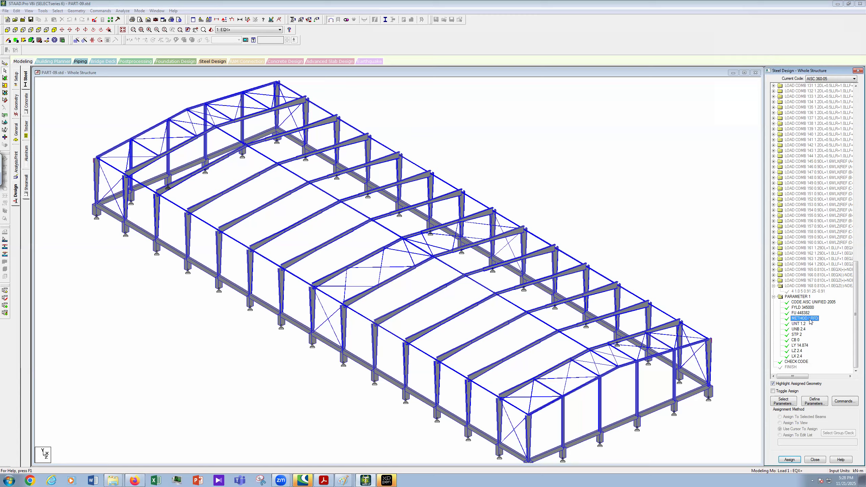
left_click(57, 10)
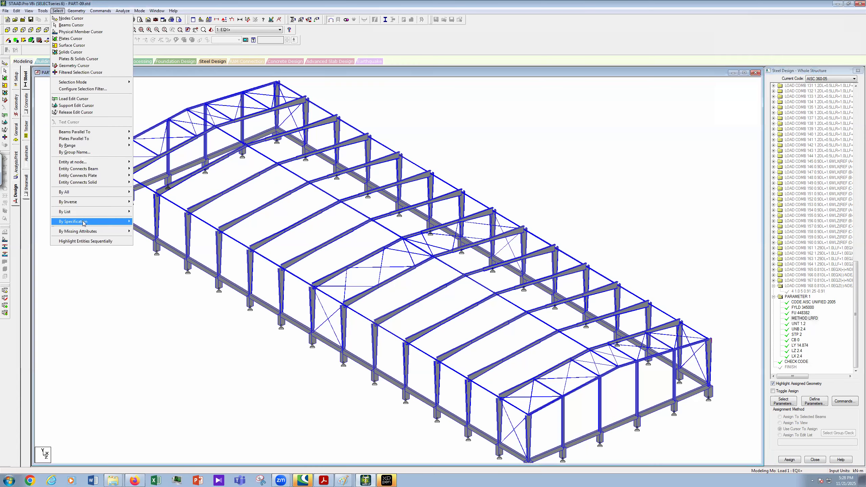
mouse_move(83, 222)
key("Return")
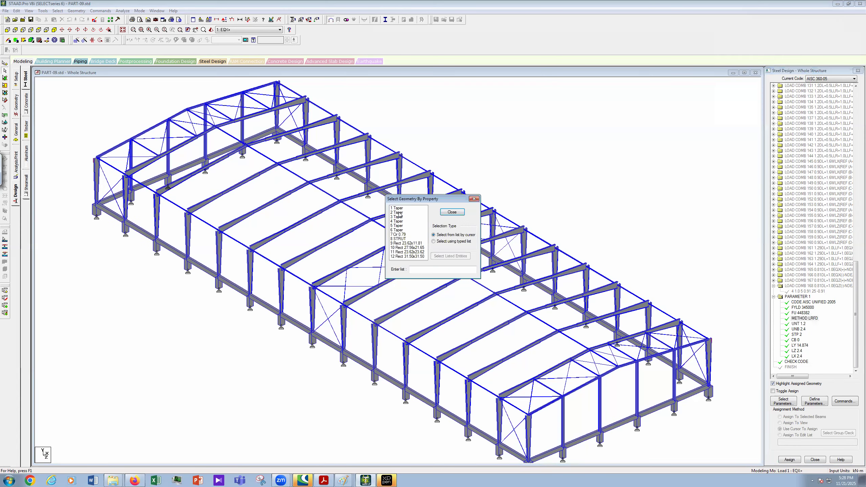
left_click_drag(396, 212, 397, 231)
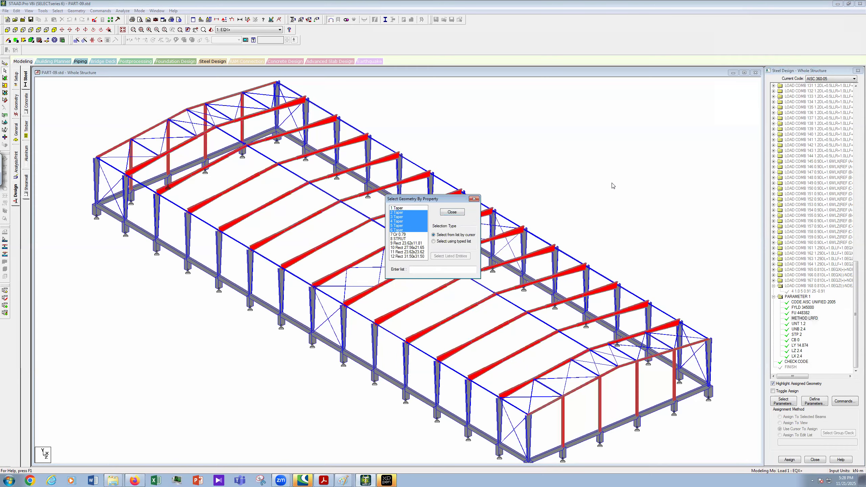
left_click(452, 212)
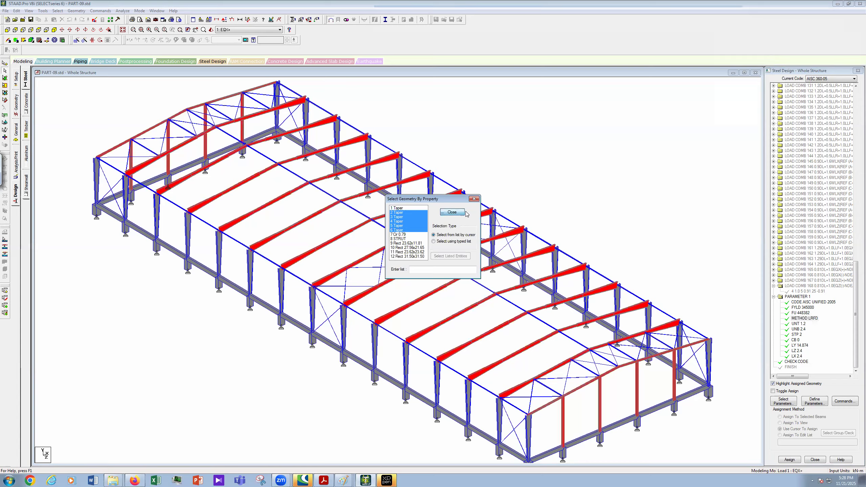
- Highlight in turn the members assigned to the FU 448382, METHOD LRFD and UNT 1.2 parameters
left_click(801, 313)
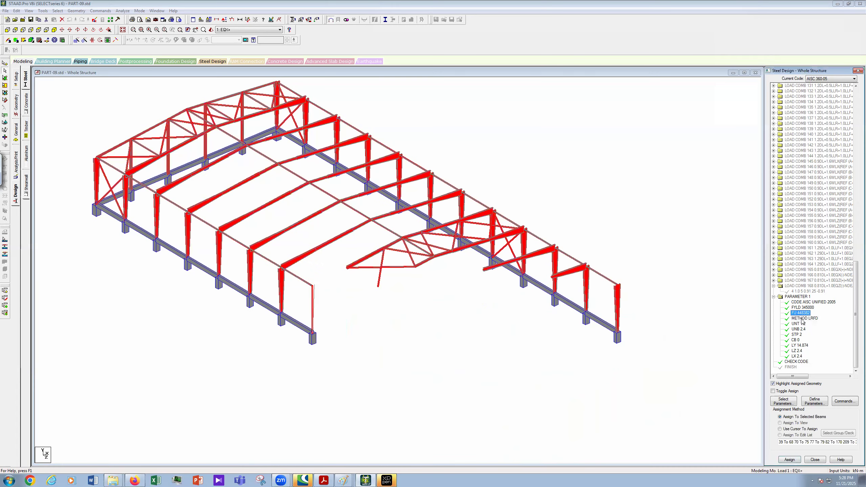
left_click(801, 319)
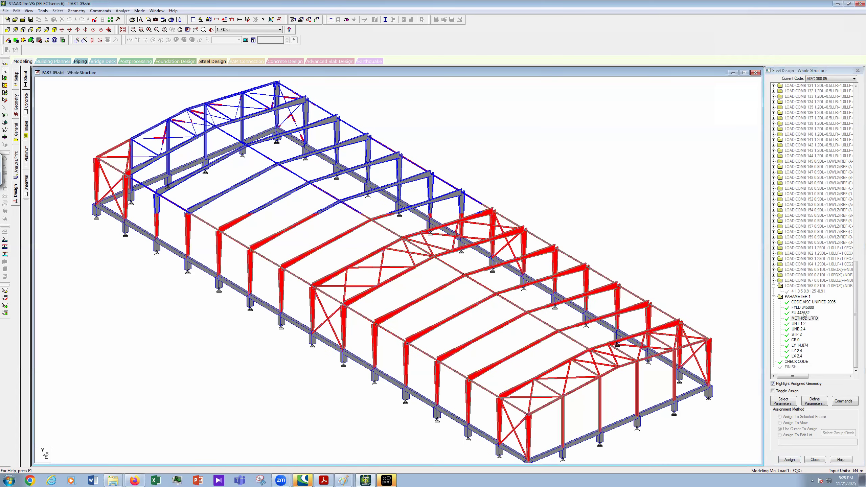
left_click(801, 323)
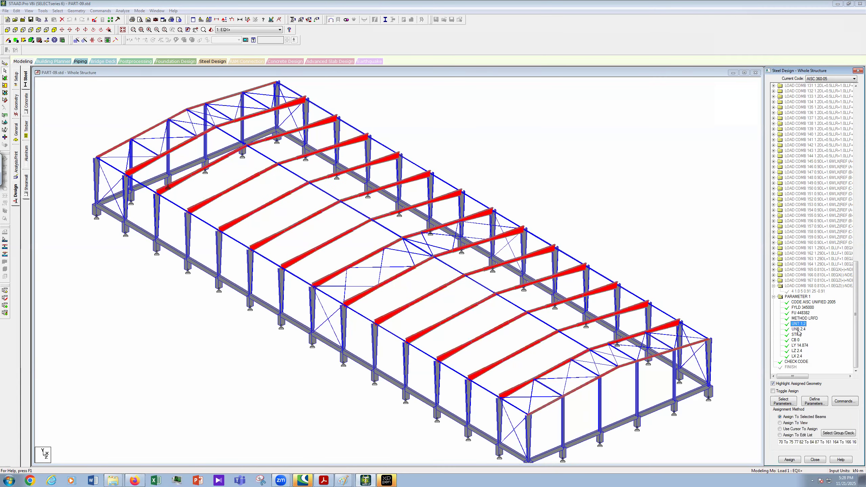
left_click(555, 192)
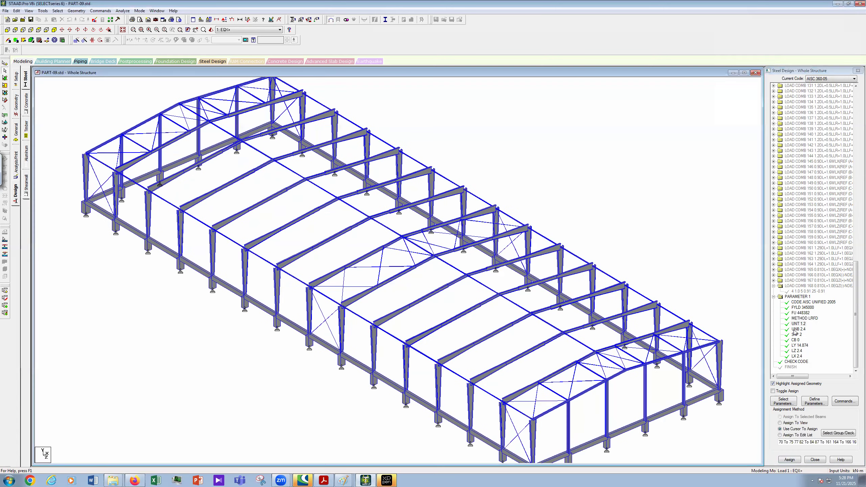
- Step through the parameters from FYLD 345000 to UNT 1.2 and inspect which members each one covers
left_click(802, 308)
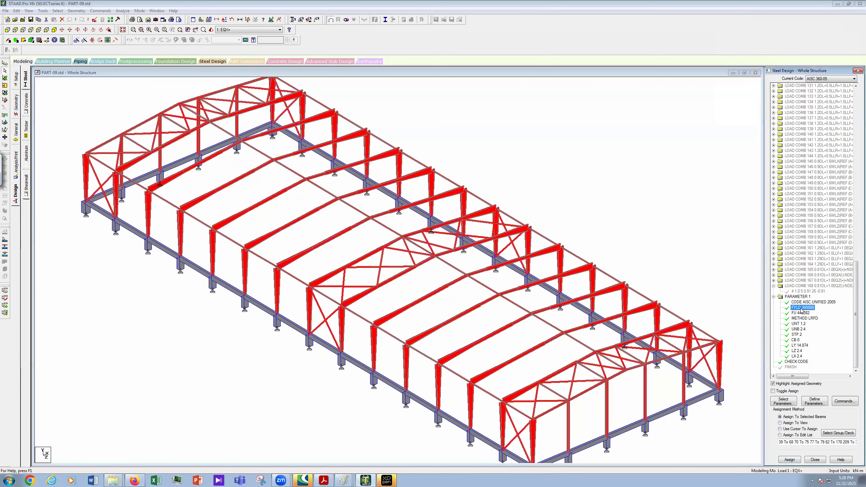
key("Down")
key("Down")
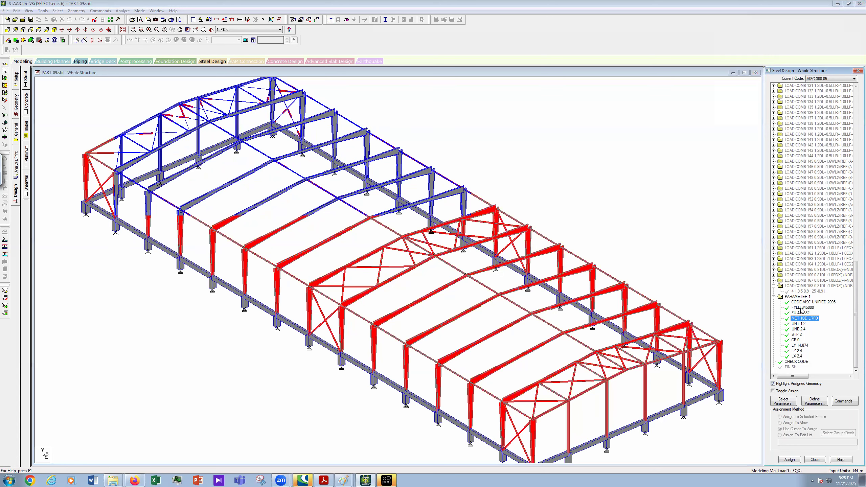
key("Down")
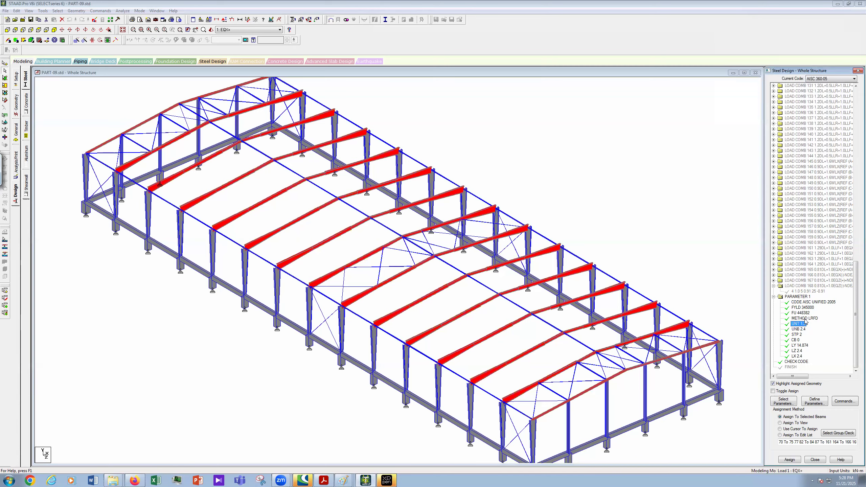
left_click(805, 320)
left_click(586, 228)
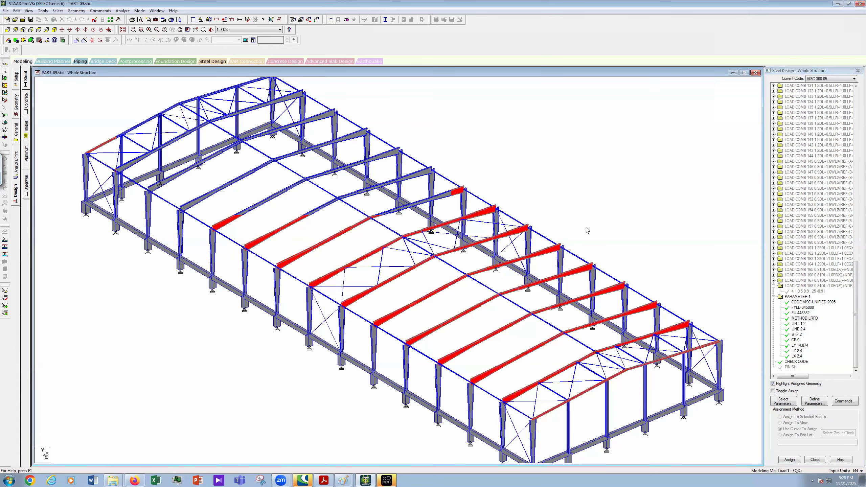
scroll(586, 228, "up", 1)
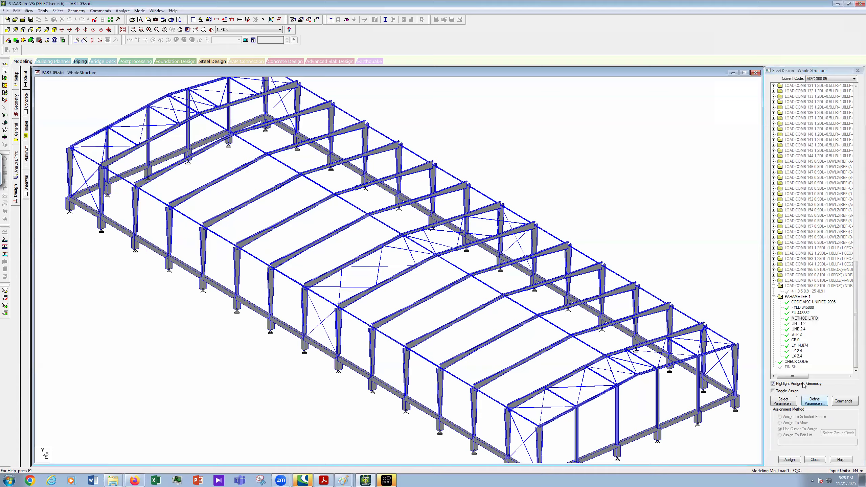
- Recheck the METHOD LRFD assignment and inspect the members assigned to the UNT 1.2 and UNB 2.4 parameters
left_click(796, 318)
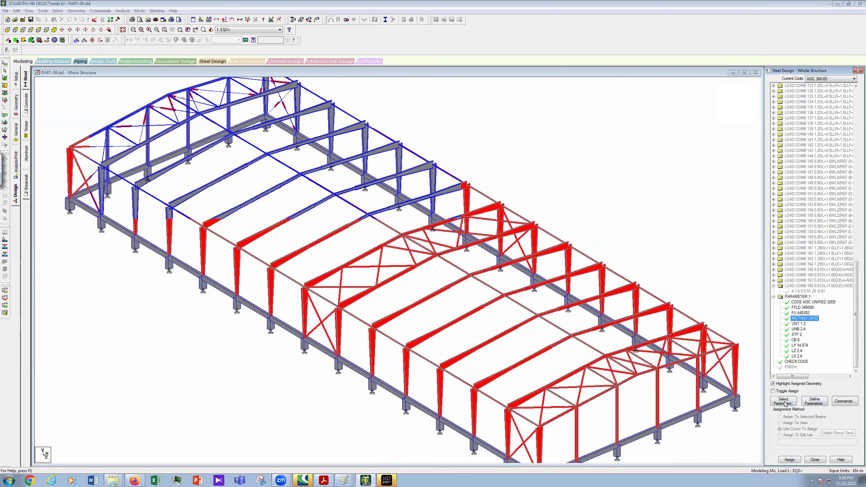
left_click(640, 226)
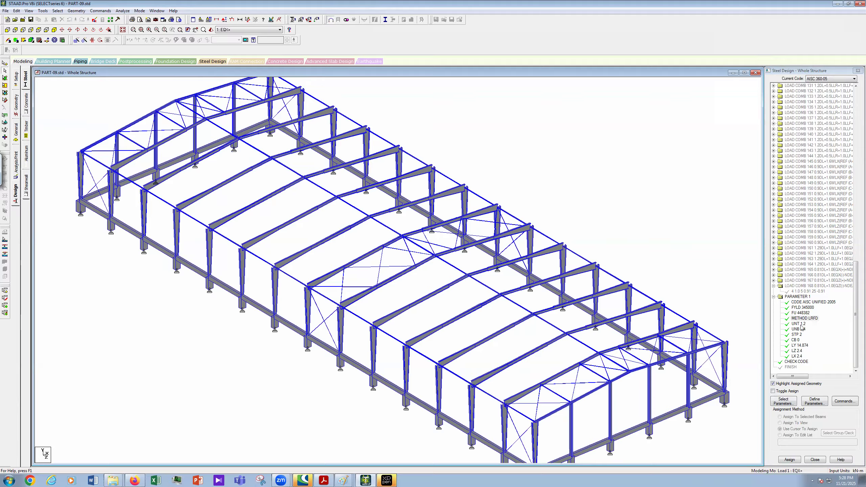
key("Down")
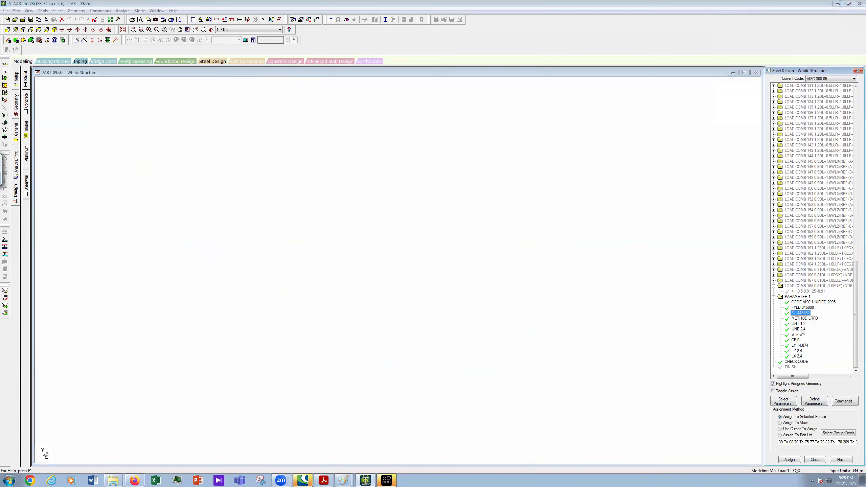
key("Down")
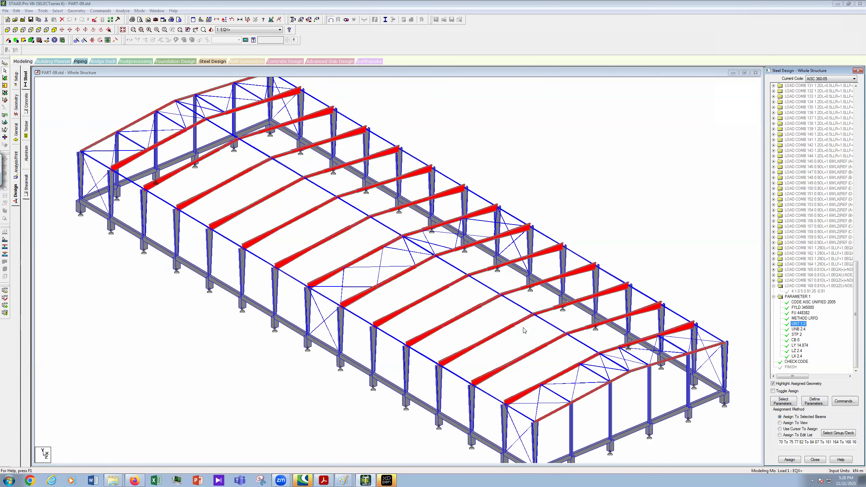
left_click(800, 330)
left_click(741, 282)
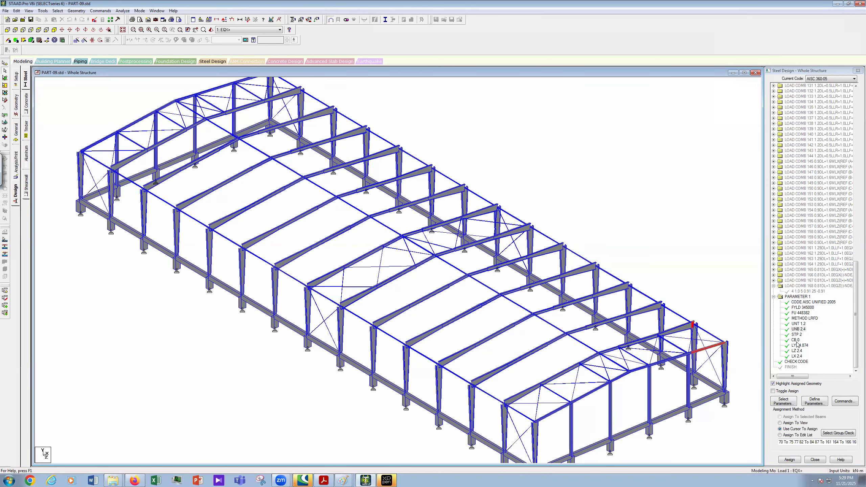
- Highlight in turn the members assigned to the CB 0 and LY 14.874 parameters, clearing the selection in between
left_click(795, 340)
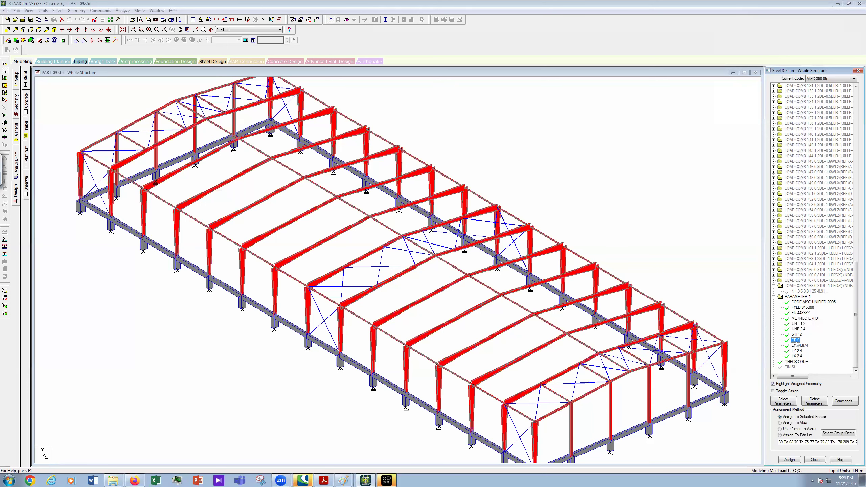
left_click(328, 355)
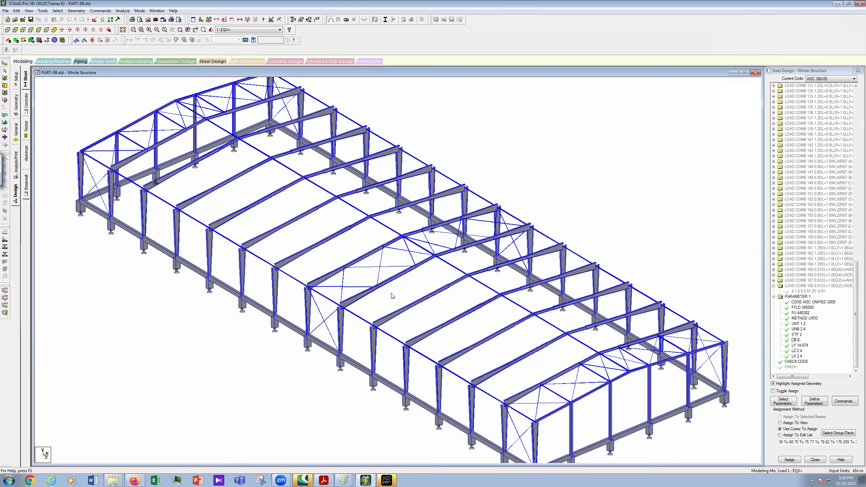
left_click(800, 345)
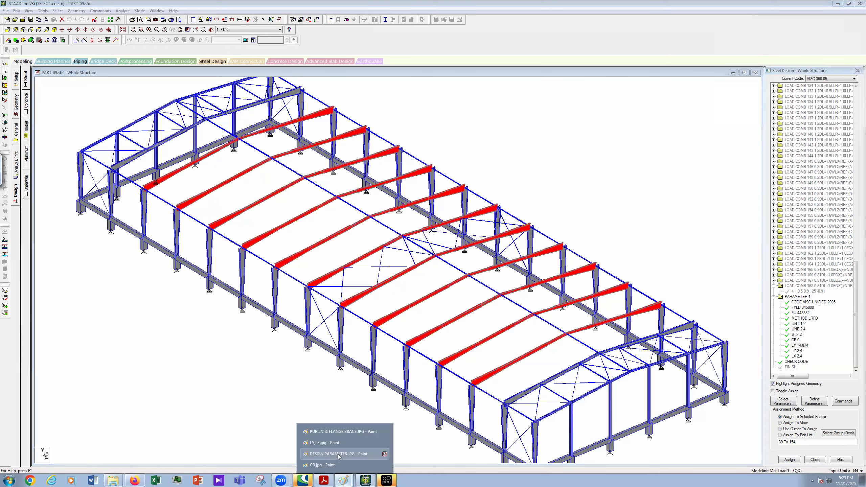
- Switch to the LY,LZ.jpg sketch in Paint and mark the Ly length between two lines drawn along the local Z axis
left_click(341, 459)
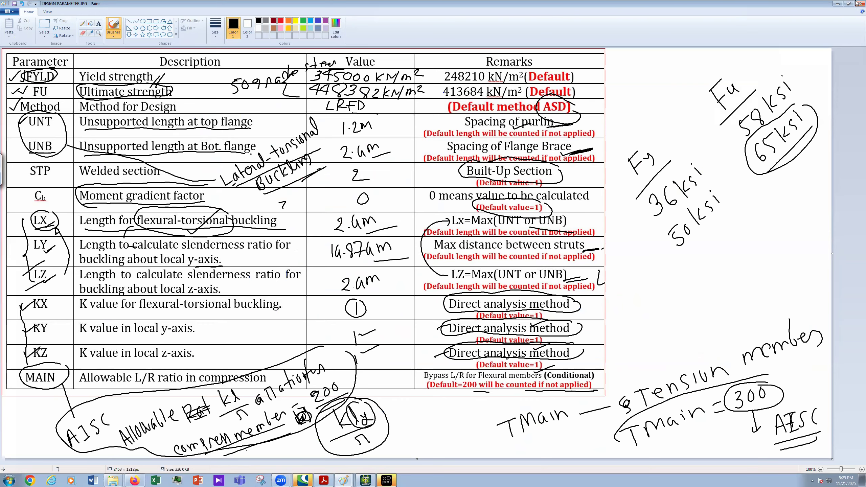
left_click(344, 479)
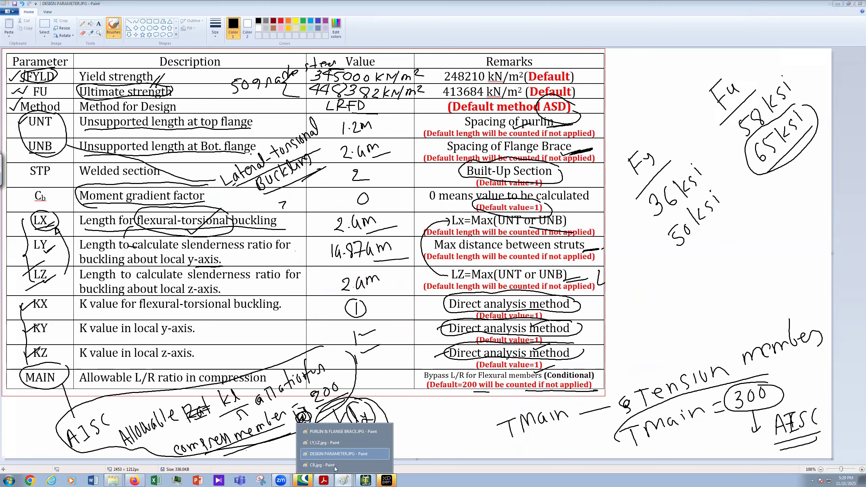
left_click(325, 442)
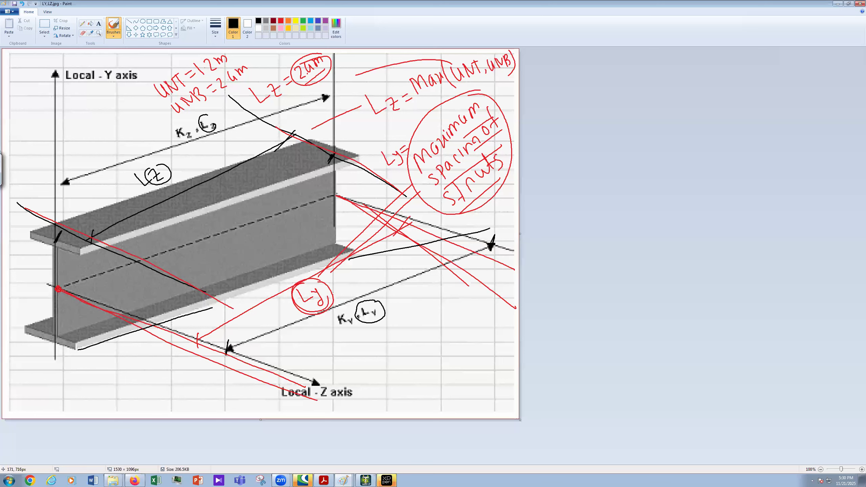
left_click_drag(59, 289, 286, 402)
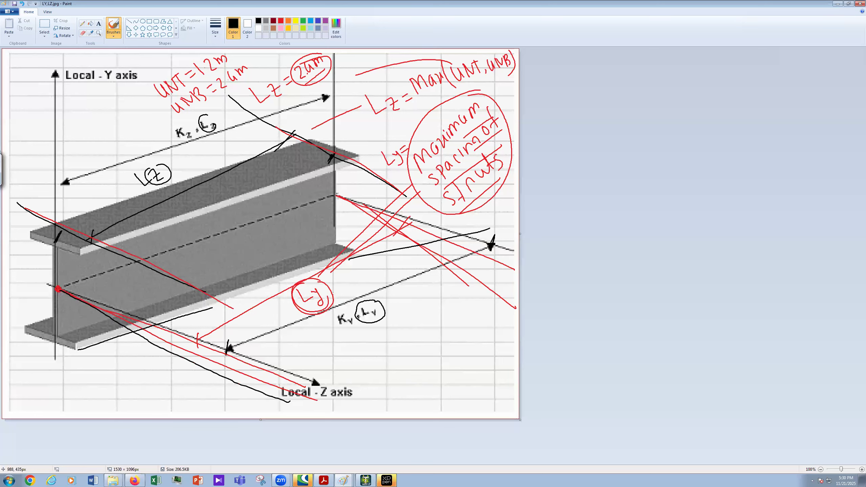
left_click_drag(336, 196, 518, 272)
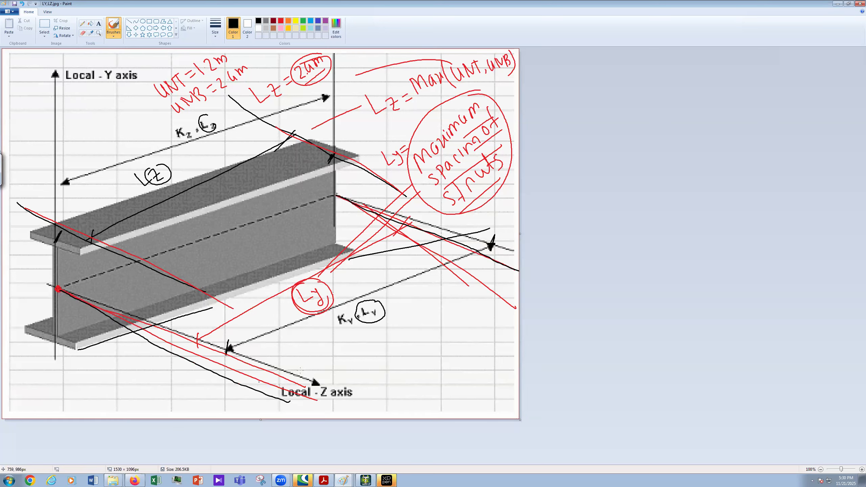
mouse_move(257, 383)
left_mouse_down()
mouse_move(498, 289)
mouse_move(468, 348)
left_mouse_up()
left_click_drag(266, 369, 238, 407)
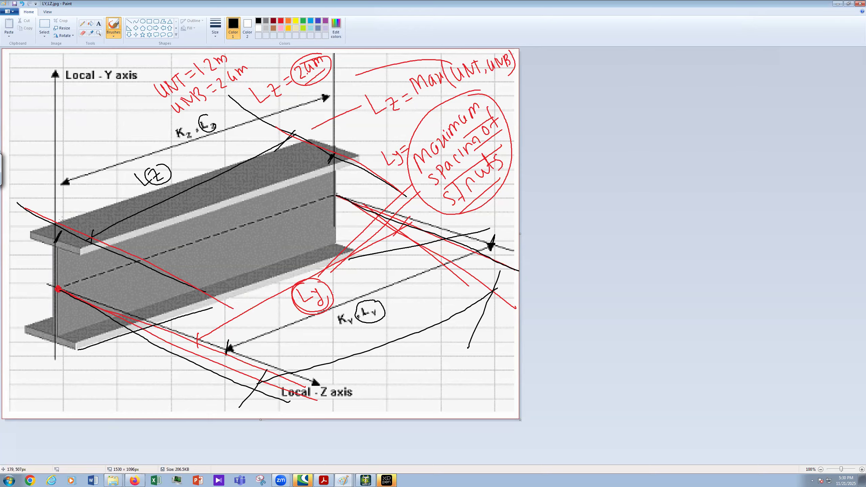
- Mark the Lz length along the beam's top flange in the LY,LZ.jpg sketch with freehand strokes
left_click_drag(63, 222, 322, 152)
left_click_drag(212, 203, 325, 146)
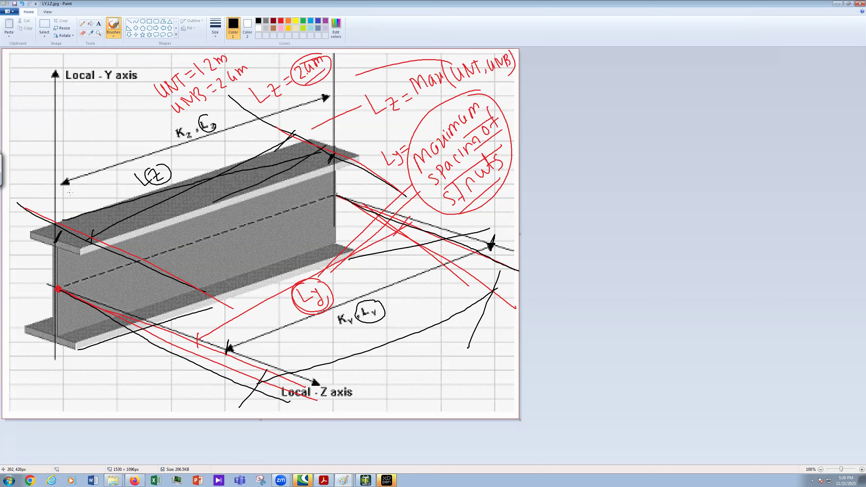
left_click_drag(81, 198, 29, 253)
left_click_drag(165, 190, 212, 141)
left_click_drag(177, 191, 305, 104)
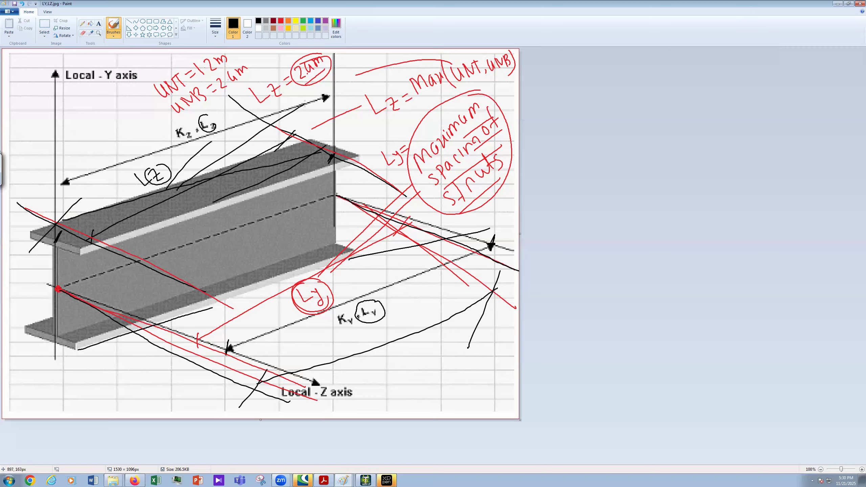
- Switch back to STAAD.Pro and highlight the members assigned to the LX 2.4 parameter
left_click(365, 481)
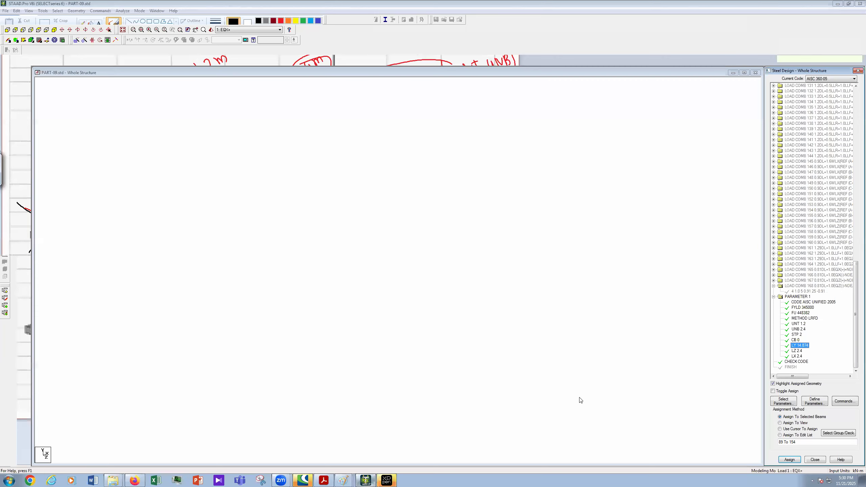
left_click(798, 356)
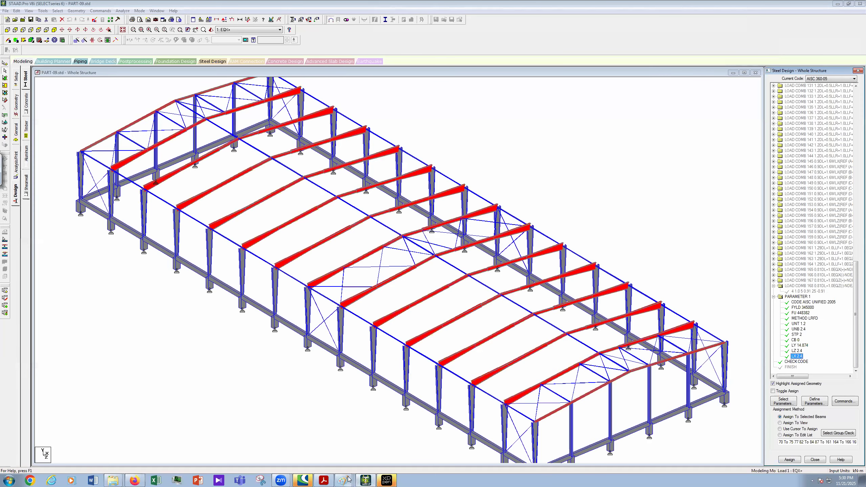
- In DESIGN PARAMETER.JPG in Paint, mark the LX and LZ rows with their Max(UNT or UNB) remarks and add an arrow up to Cb
mouse_move(343, 480)
left_click(339, 455)
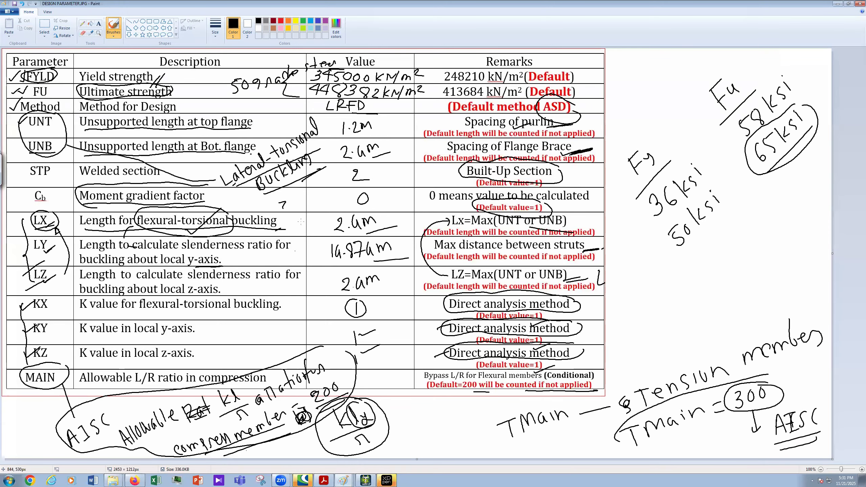
left_click_drag(280, 230, 302, 222)
left_click_drag(49, 285, 62, 277)
left_click_drag(571, 281, 582, 274)
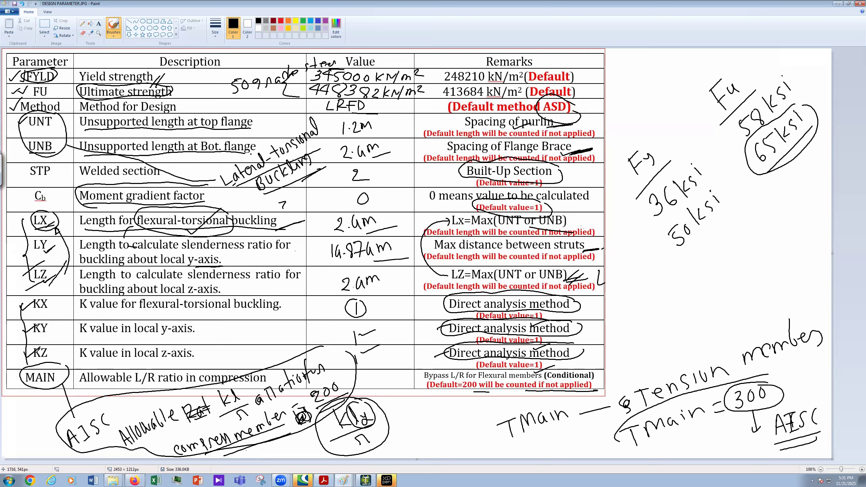
left_click_drag(567, 227, 586, 218)
left_click_drag(54, 211, 51, 189)
- Tick the KX, KY and KZ parameters and their Direct analysis method remarks in the parameter table
left_click_drag(47, 313, 53, 307)
left_click_drag(52, 330, 59, 323)
left_click_drag(61, 354, 67, 346)
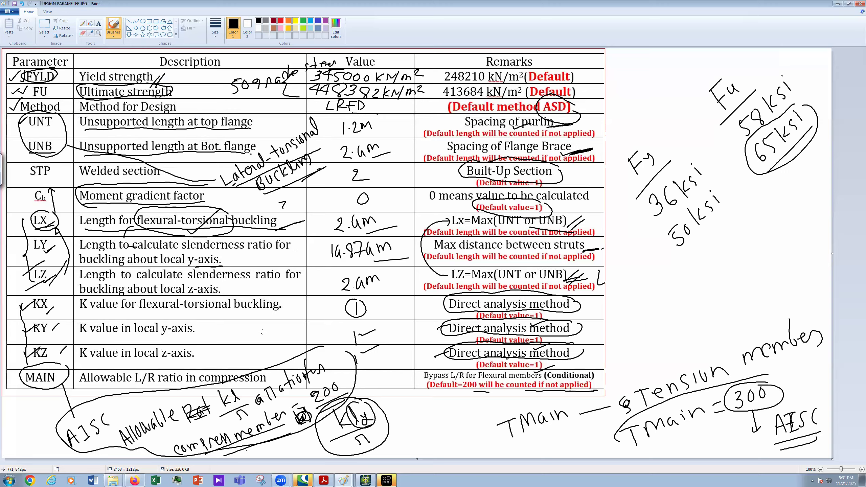
left_click_drag(264, 330, 275, 339)
mouse_move(436, 307)
left_mouse_down()
mouse_move(446, 302)
mouse_move(447, 347)
left_mouse_up()
- Write a circled 200 with an arrow above the MAIN row's description in the parameter table
left_click_drag(199, 365, 207, 358)
mouse_move(214, 352)
left_mouse_down()
mouse_move(226, 363)
mouse_move(227, 346)
left_mouse_up()
mouse_move(236, 341)
left_mouse_down()
mouse_move(227, 334)
mouse_move(233, 366)
left_mouse_up()
mouse_move(248, 355)
left_mouse_down()
mouse_move(260, 364)
mouse_move(256, 356)
left_mouse_up()
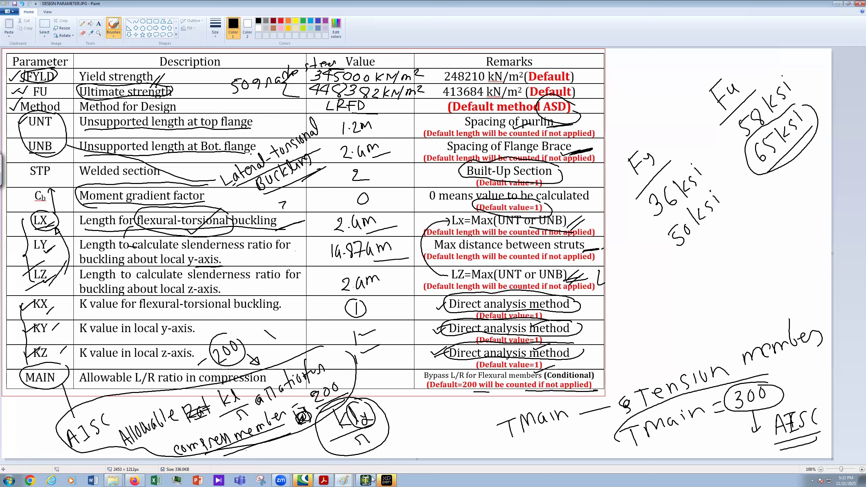
- Switch to STAAD.Pro and delete the two ridge strut members on either side of one middle frame
key("alt+Tab")
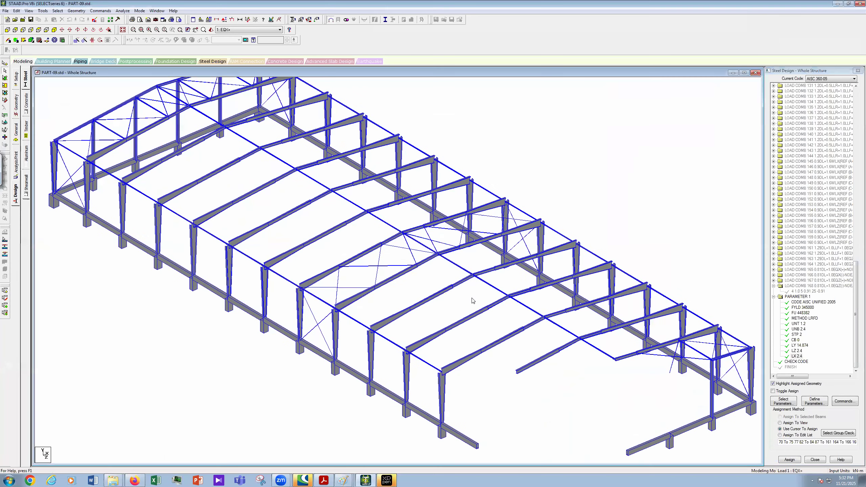
scroll(472, 300, "up", 3)
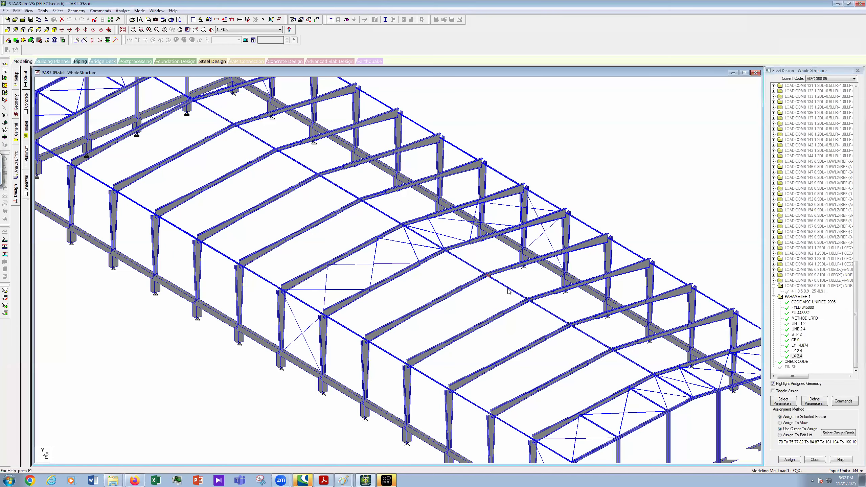
left_click(490, 277)
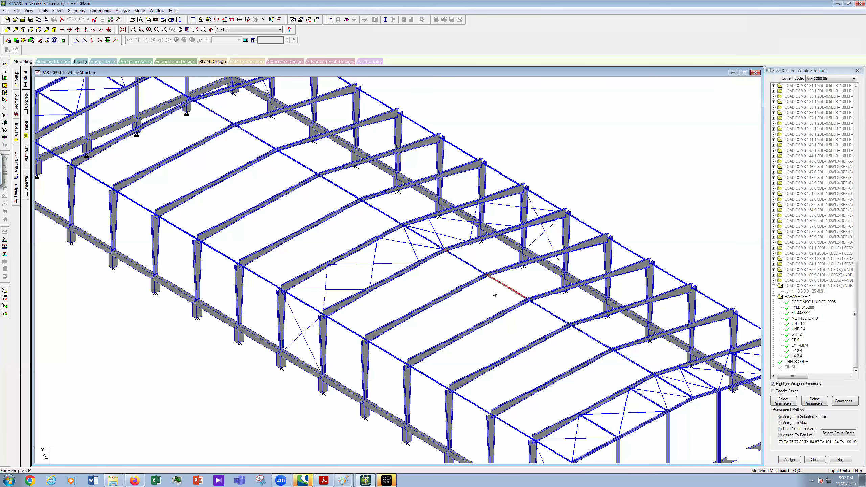
scroll(495, 298, "up", 1)
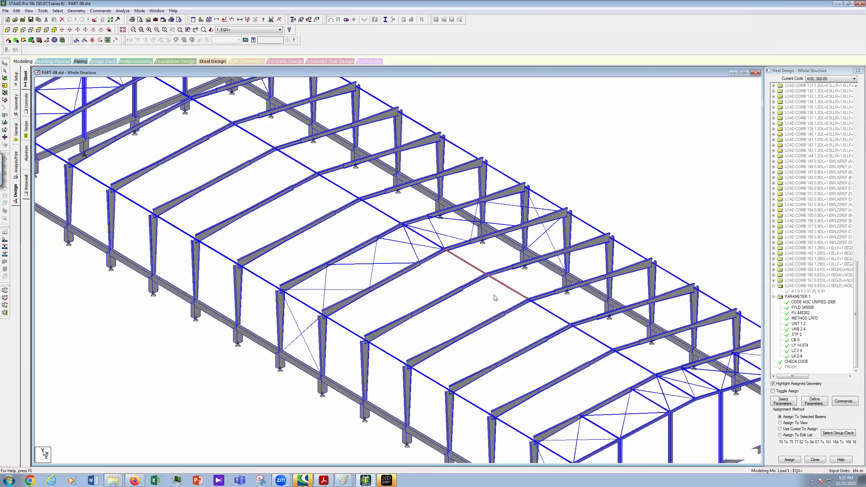
key("Delete")
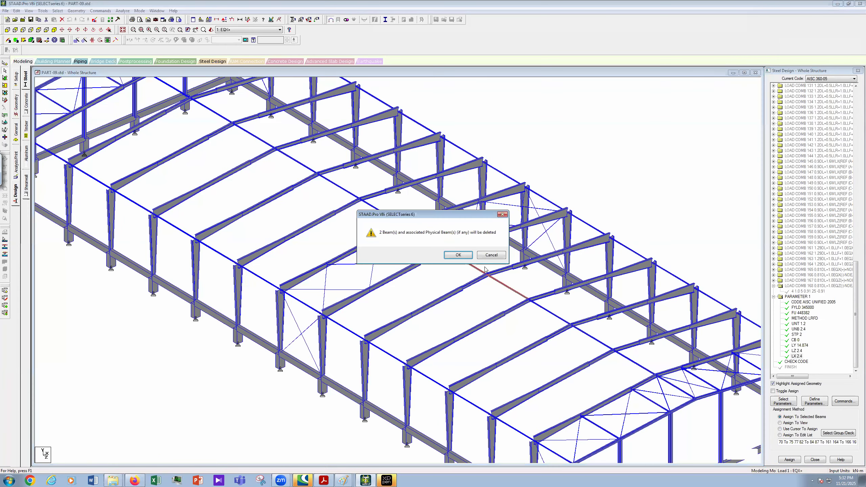
left_click(458, 255)
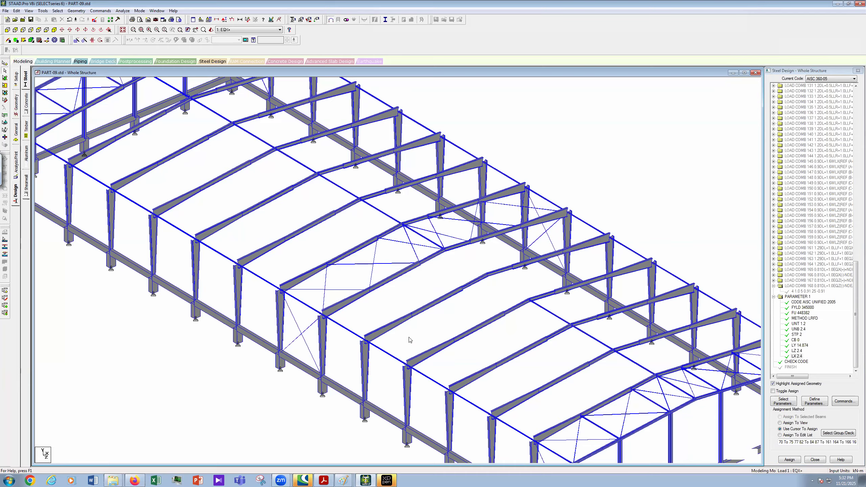
- Measure both rafter slopes of the frame without ridge struts, from eave to ridge and ridge to opposite eave, and decline the auto save
left_click(248, 20)
left_click(366, 340)
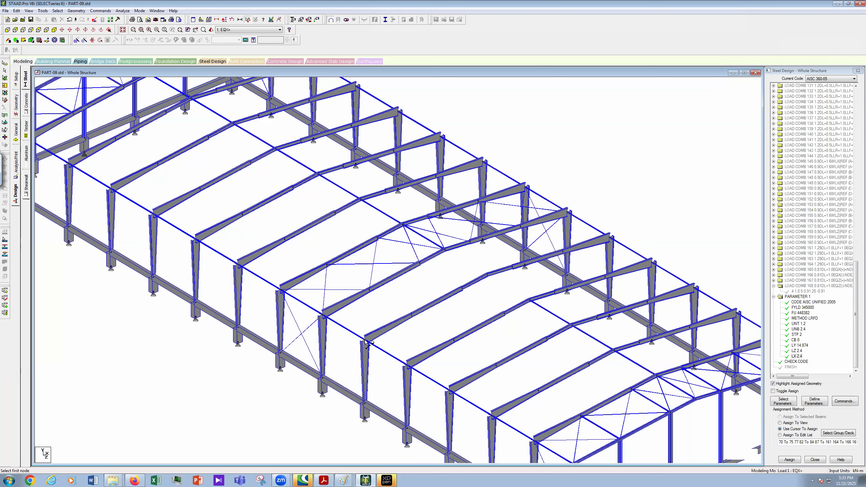
left_click(488, 275)
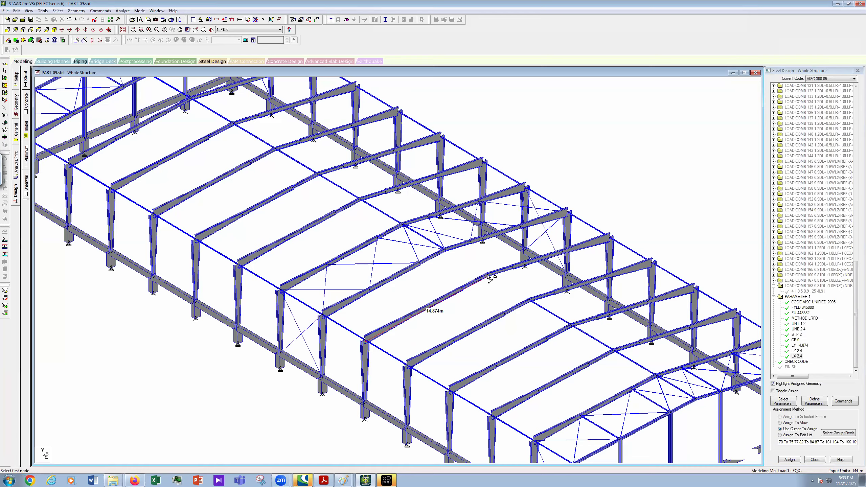
left_click(610, 238)
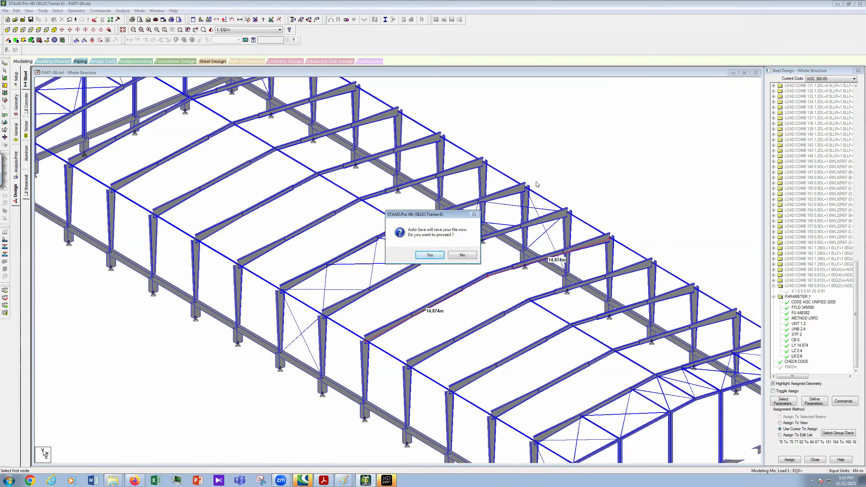
left_click(462, 255)
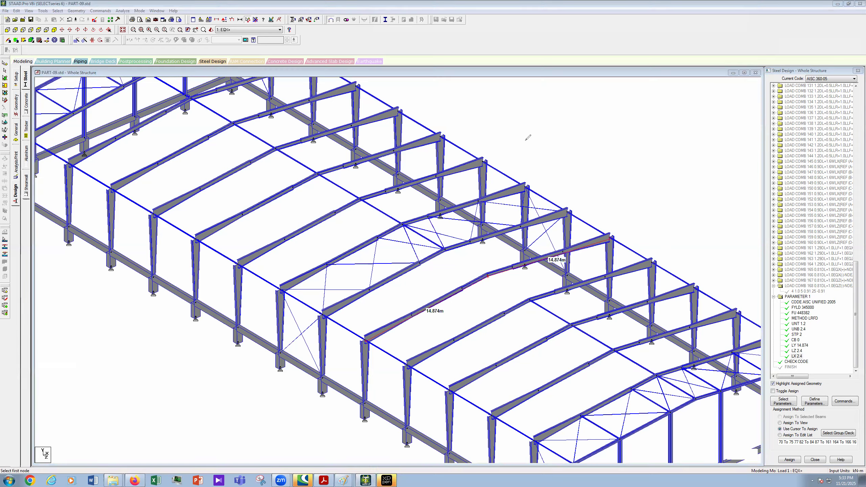
- Handwrite 14.874+14.874=29.748 above the model, circle the sum and label it Ly
mouse_move(530, 152)
left_mouse_down()
mouse_move(572, 152)
mouse_move(610, 125)
left_mouse_up()
left_click(603, 131)
mouse_move(615, 123)
left_mouse_down()
mouse_move(617, 132)
mouse_move(588, 135)
left_mouse_up()
left_click_drag(625, 121, 640, 123)
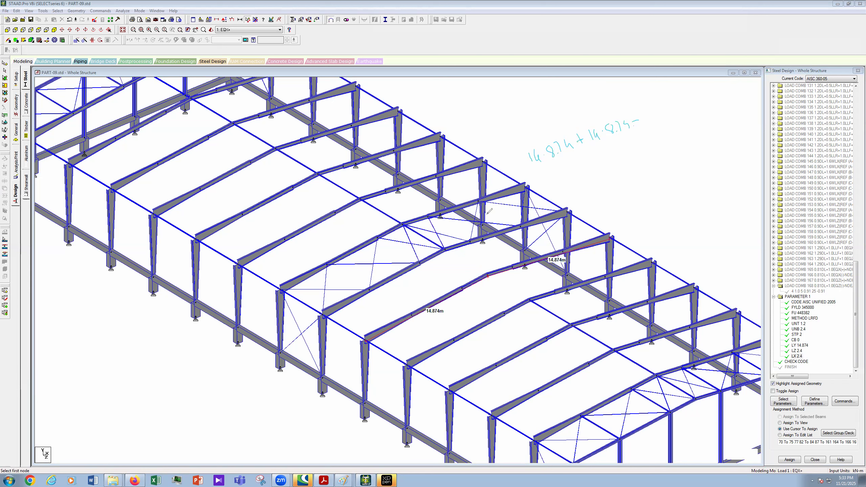
left_click_drag(635, 127, 645, 126)
left_click_drag(651, 116, 687, 120)
left_click(681, 115)
mouse_move(693, 106)
left_mouse_down()
mouse_move(698, 116)
mouse_move(706, 104)
left_mouse_up()
mouse_move(719, 96)
left_mouse_down()
mouse_move(655, 95)
mouse_move(645, 127)
mouse_move(679, 134)
left_mouse_up()
mouse_move(717, 97)
left_mouse_down()
mouse_move(668, 135)
mouse_move(681, 167)
left_mouse_up()
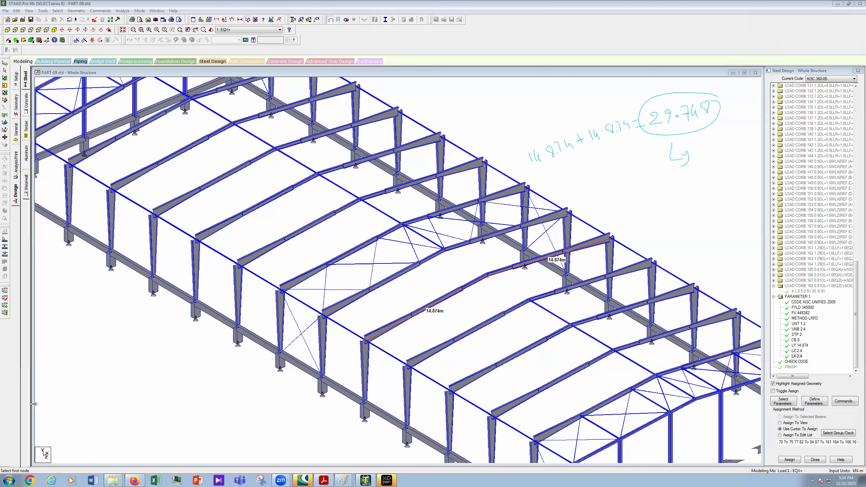
- Undo the handwritten Ly calculation and continue undoing the pen strokes over the model
key("ctrl+z")
key("ctrl+z")
key("ctrl+z")
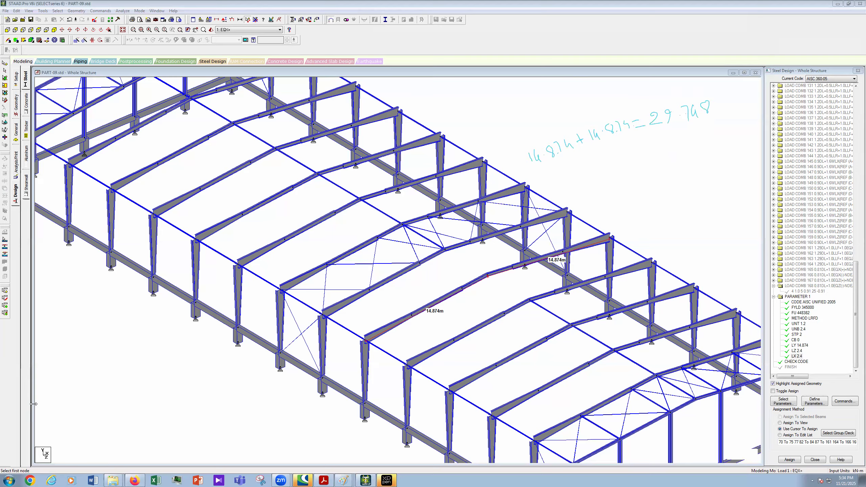
key("ctrl+z")
key("ctrl+z")
key("ctrl+z")
key("ctrl+z")
key("ctrl+z")
key("ctrl+z")
key("ctrl+z")
key("ctrl+z")
key("ctrl+z")
key("ctrl+z")
key("ctrl+z")
key("ctrl+z")
key("ctrl+z")
key("ctrl+z")
key("ctrl+z")
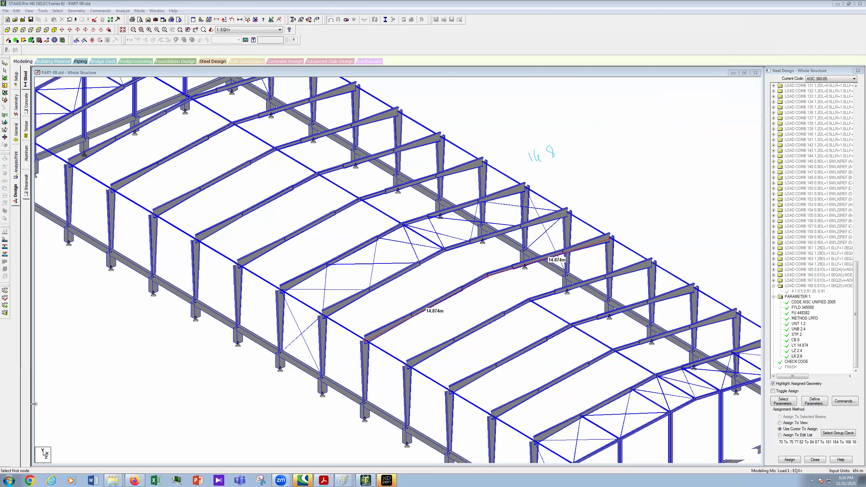
key("ctrl+z")
key("ctrl+z")
key("ctrl+z")
key("ctrl+z")
key("ctrl+z")
key("ctrl+z")
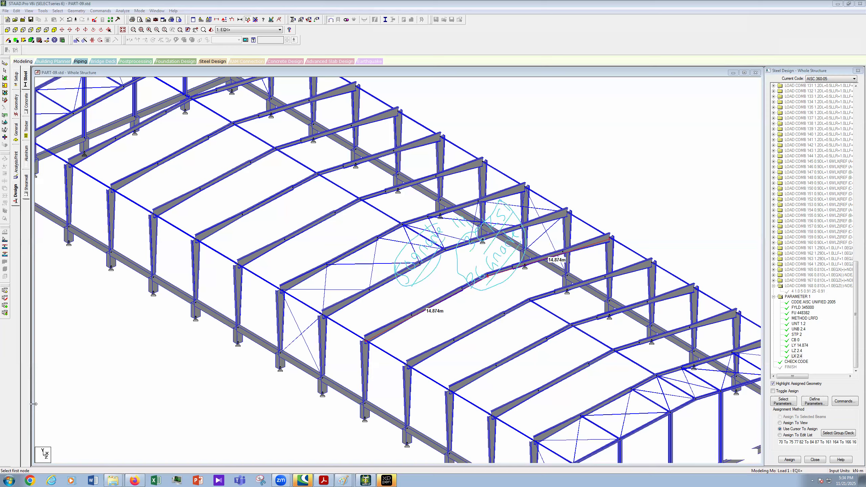
key("ctrl+z")
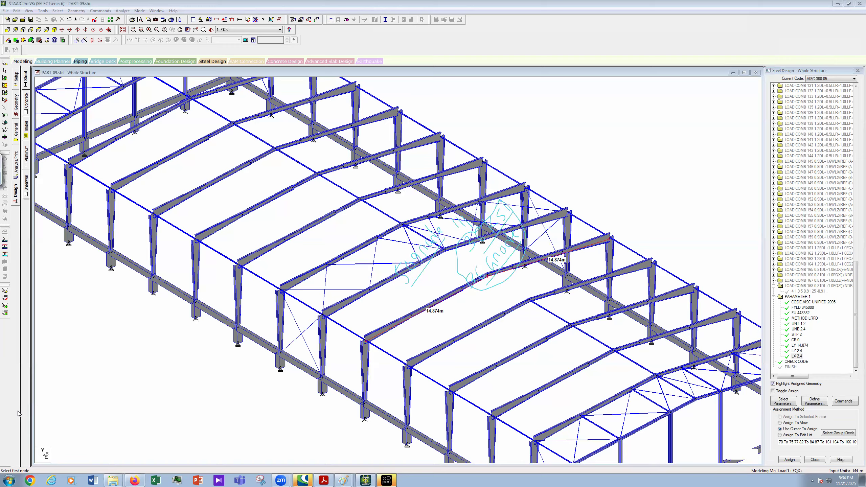
- Leave the pen annotations and highlight the members assigned to the CHECK CODE command
key("Escape")
left_click(14, 189)
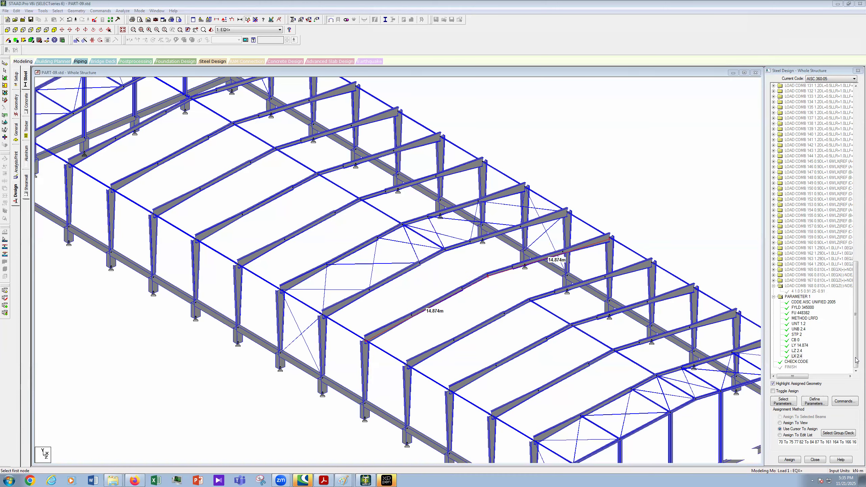
left_click(796, 362)
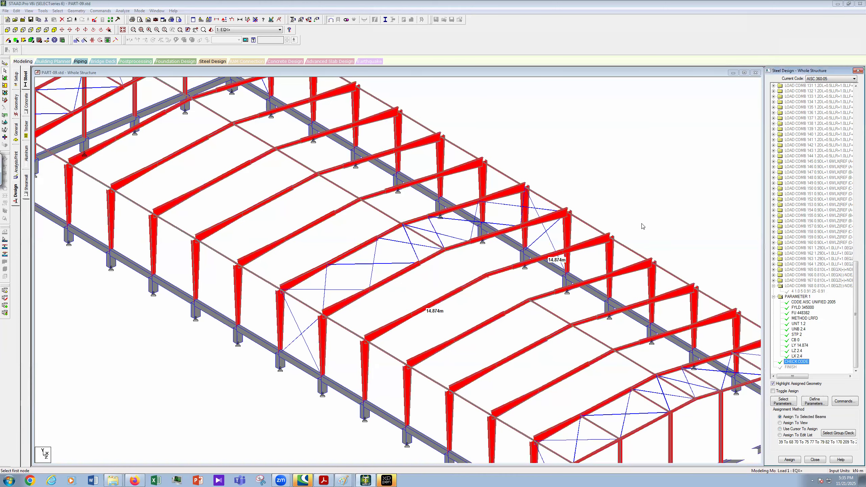
- Copy one existing ridge strut with Translational Repeat along Z, using 2 steps at -6.1 m spacing, to fill the missing ridge struts
left_click(621, 196)
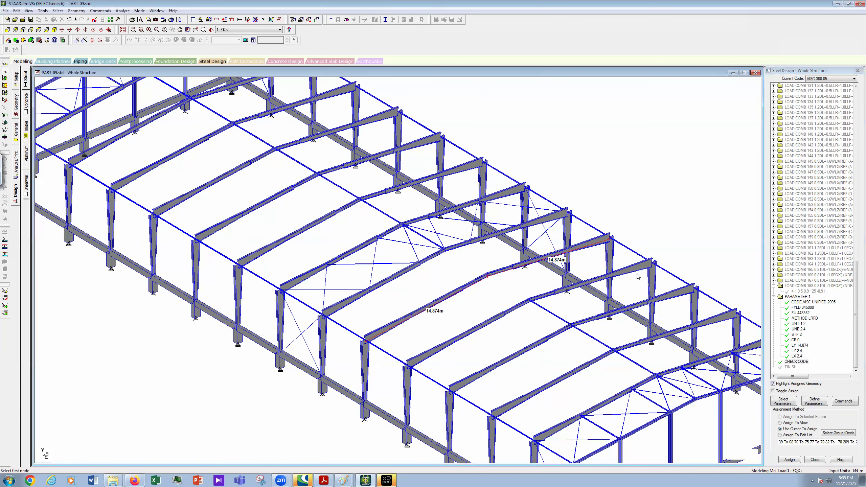
left_click(556, 318)
left_click(77, 40)
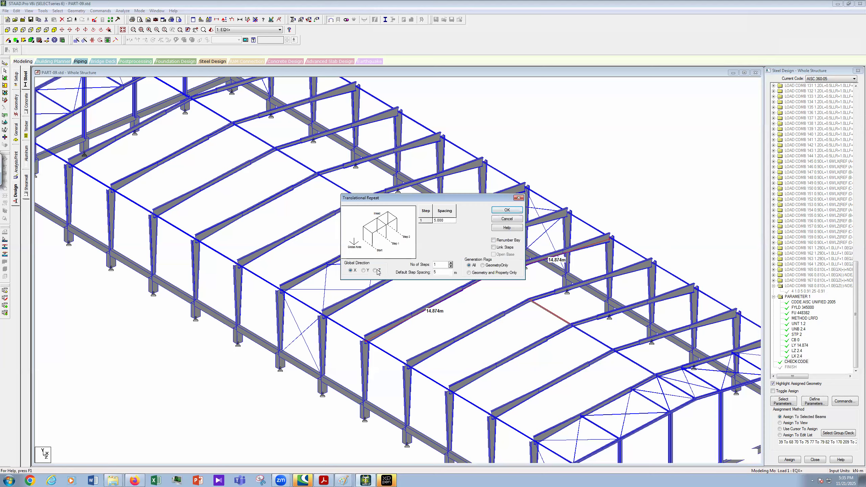
left_click_drag(439, 272, 376, 283)
type("6.1")
left_click(450, 264)
left_click(434, 272)
type("-")
left_click(510, 210)
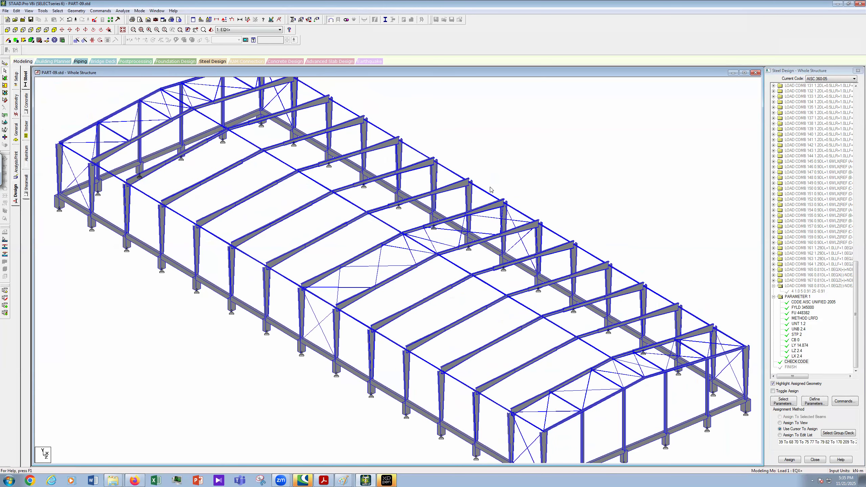
scroll(442, 215, "down", 1)
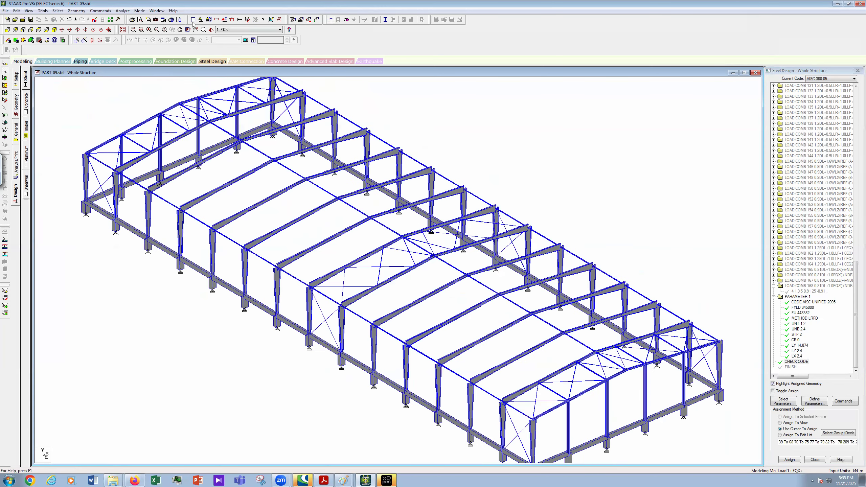
left_click(195, 30)
scroll(395, 221, "up", 3)
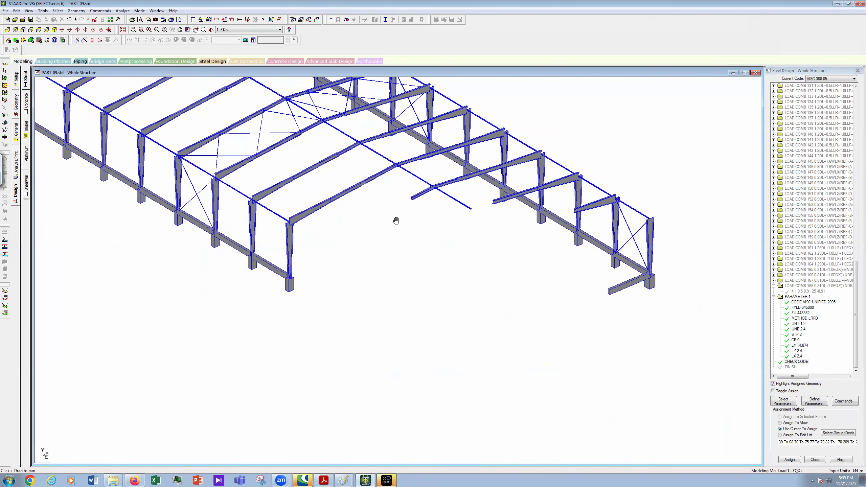
left_click_drag(475, 332, 546, 256)
- Switch to DESIGN PARAMETER.JPG in Paint and handwrite a circled 200 beside the circled slenderness ratio
mouse_move(342, 480)
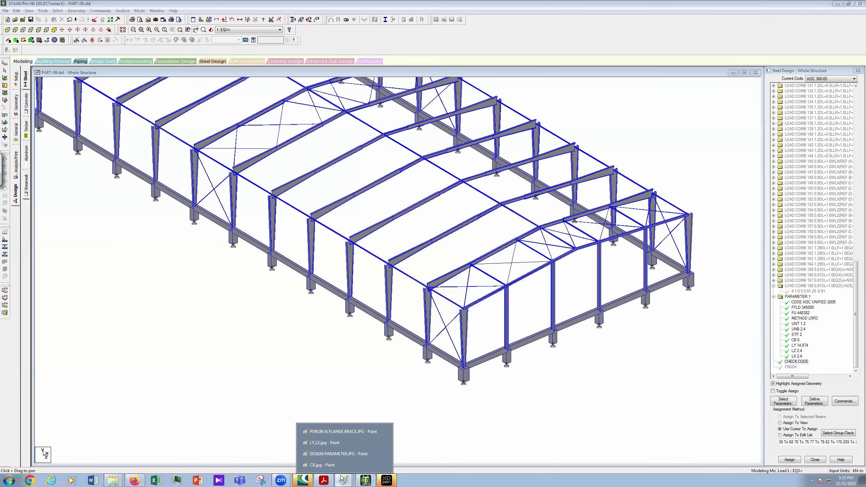
left_click(322, 457)
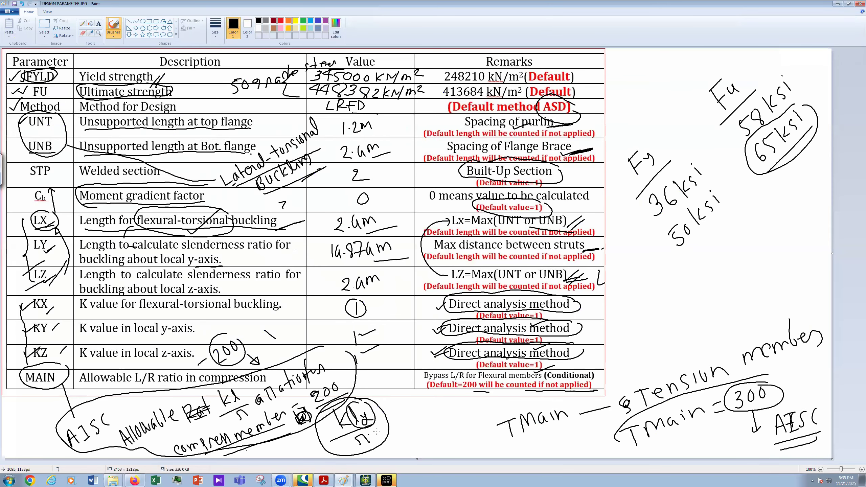
left_click_drag(409, 428, 421, 437)
left_click_drag(428, 425, 427, 426)
left_click_drag(438, 420, 417, 406)
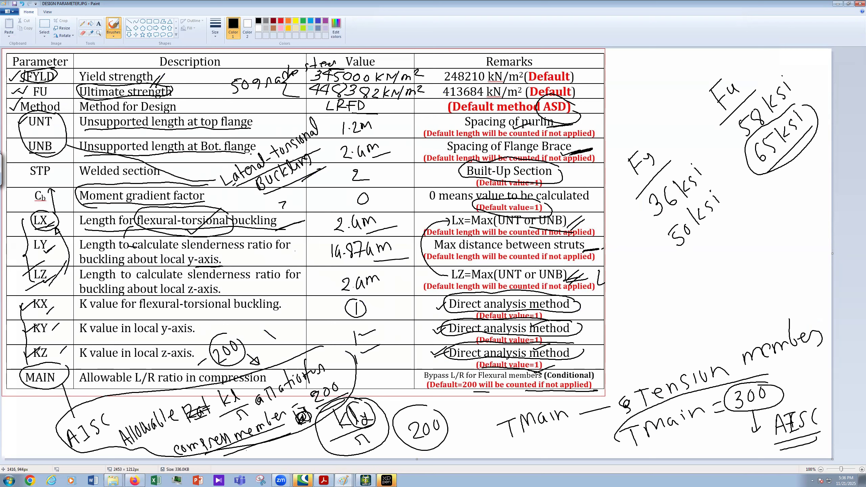
- Underline Flexural members in the MAIN remark, extend a line from it, and handwrite a circled kl/r ratio check note
mouse_move(491, 367)
left_mouse_down()
mouse_move(477, 378)
mouse_move(525, 382)
mouse_move(548, 367)
mouse_move(643, 359)
left_mouse_up()
mouse_move(652, 317)
left_mouse_down()
mouse_move(657, 334)
mouse_move(665, 330)
left_mouse_up()
left_click_drag(672, 317, 676, 328)
mouse_move(646, 341)
left_mouse_down()
mouse_move(684, 333)
mouse_move(677, 352)
mouse_move(711, 328)
left_mouse_up()
left_click_drag(723, 318, 727, 320)
left_click_drag(724, 312, 733, 310)
mouse_move(737, 306)
left_mouse_down()
mouse_move(735, 319)
mouse_move(745, 303)
left_mouse_up()
mouse_move(758, 304)
left_mouse_down()
mouse_move(764, 297)
mouse_move(763, 312)
left_mouse_up()
left_click_drag(770, 282, 776, 307)
left_click_drag(778, 302, 795, 303)
left_click_drag(800, 282, 799, 299)
mouse_move(801, 293)
left_mouse_down()
mouse_move(809, 296)
mouse_move(649, 293)
mouse_move(768, 355)
left_mouse_up()
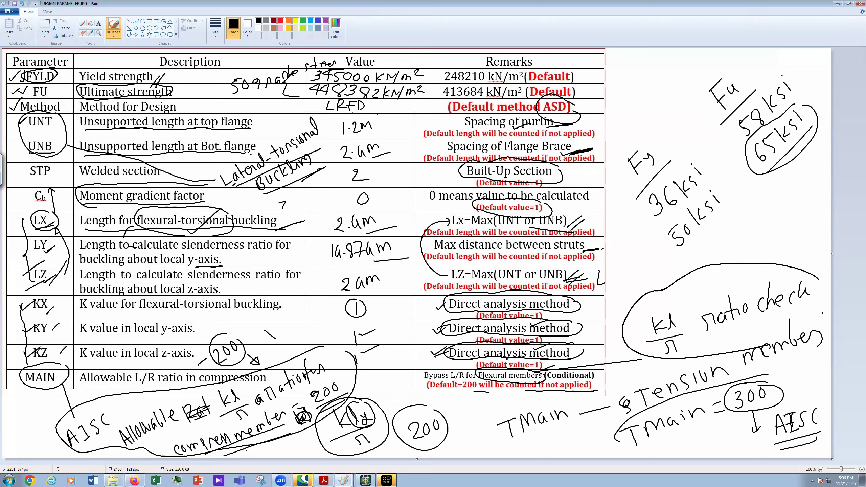
left_click_drag(820, 277, 769, 345)
- Handwrite Axial load very less above the kl/r ratio check note and double-underline very less
mouse_move(624, 287)
left_mouse_down()
mouse_move(624, 264)
mouse_move(637, 282)
left_mouse_up()
mouse_move(635, 281)
left_mouse_down()
mouse_move(644, 269)
mouse_move(654, 277)
left_mouse_up()
left_click_drag(665, 263, 668, 269)
left_click_drag(668, 251, 679, 266)
mouse_move(689, 249)
left_mouse_down()
mouse_move(694, 265)
mouse_move(699, 254)
left_mouse_up()
mouse_move(710, 248)
left_mouse_down()
mouse_move(723, 230)
mouse_move(755, 232)
left_mouse_up()
left_click_drag(756, 233, 789, 219)
mouse_move(791, 213)
left_mouse_down()
mouse_move(805, 201)
mouse_move(810, 218)
left_mouse_up()
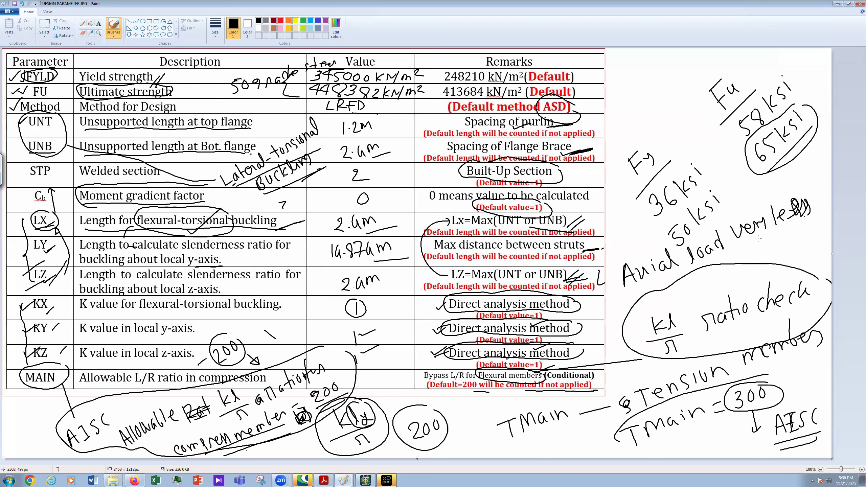
left_click_drag(753, 241, 811, 227)
left_click_drag(756, 250, 798, 241)
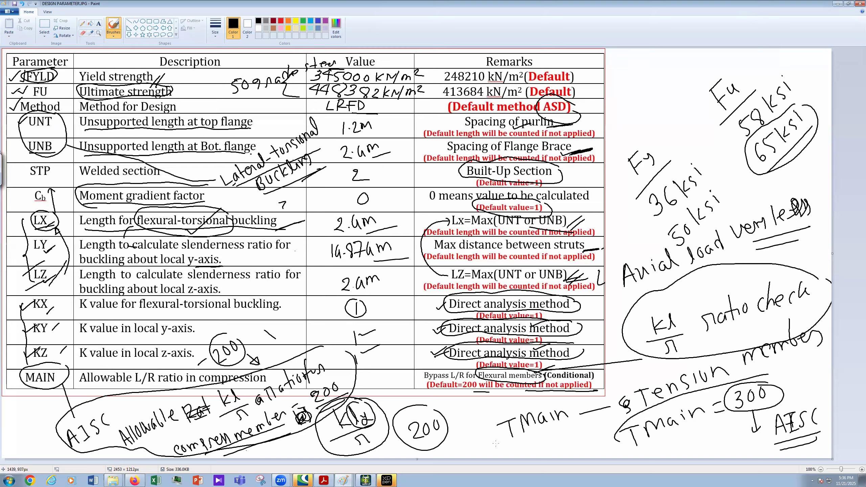
- Switch to STAAD.Pro and add the MAIN design parameter with an allowable L/R in compression of 1
left_click(365, 480)
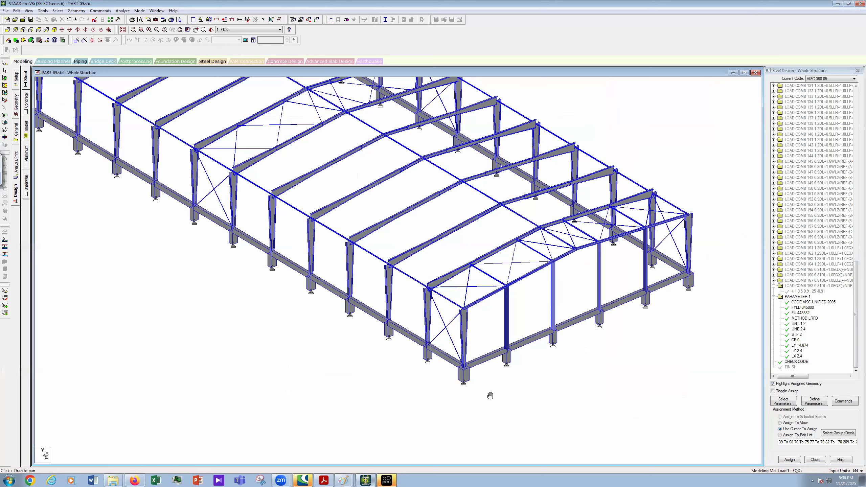
left_click(812, 405)
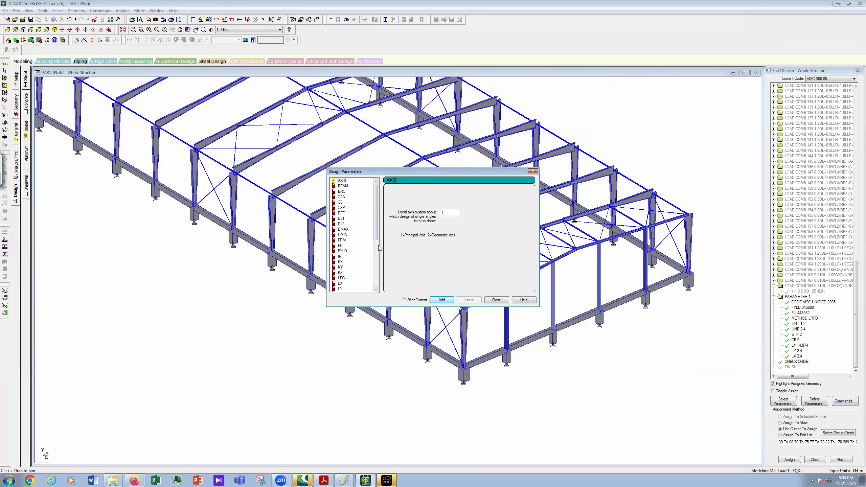
scroll(352, 283, "down", 6)
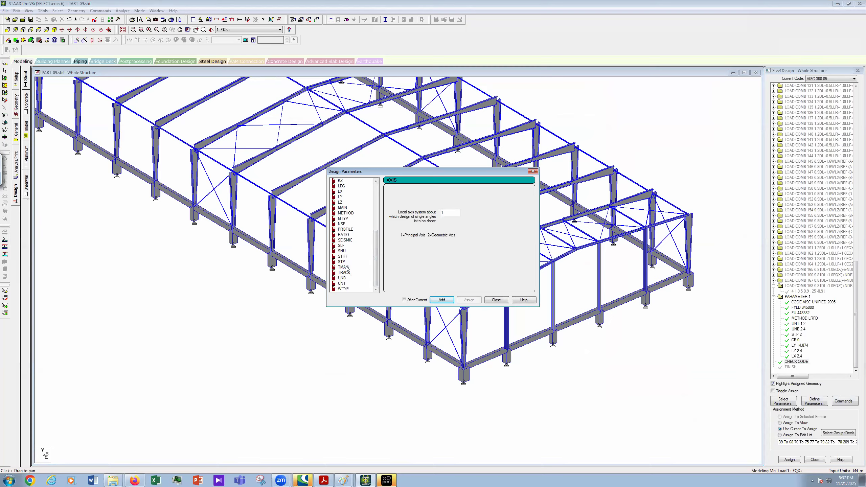
left_click(347, 209)
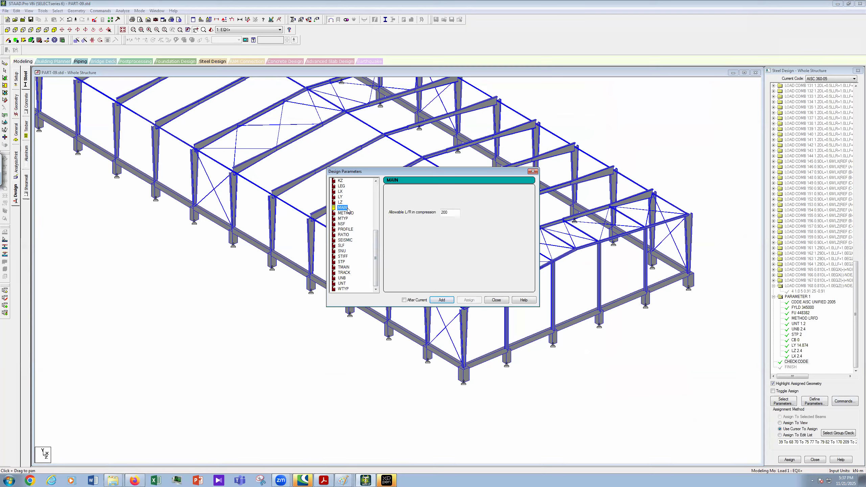
left_click(451, 212)
key("BackSpace")
key("BackSpace")
key("BackSpace")
type("1")
left_click(442, 301)
left_click(502, 302)
- Assign the MAIN 1 parameter to all six rafter members of one interior frame, from eave to eave
left_click_drag(855, 181, 855, 372)
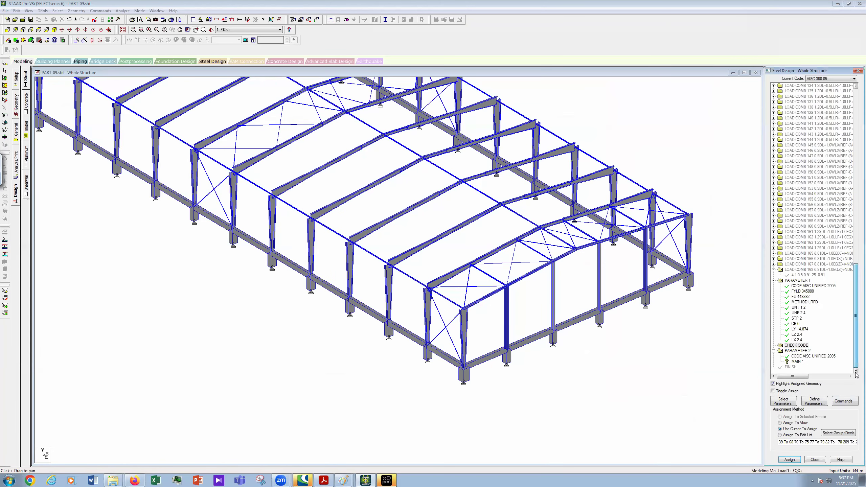
left_click_drag(308, 163, 433, 308)
scroll(433, 309, "up", 1)
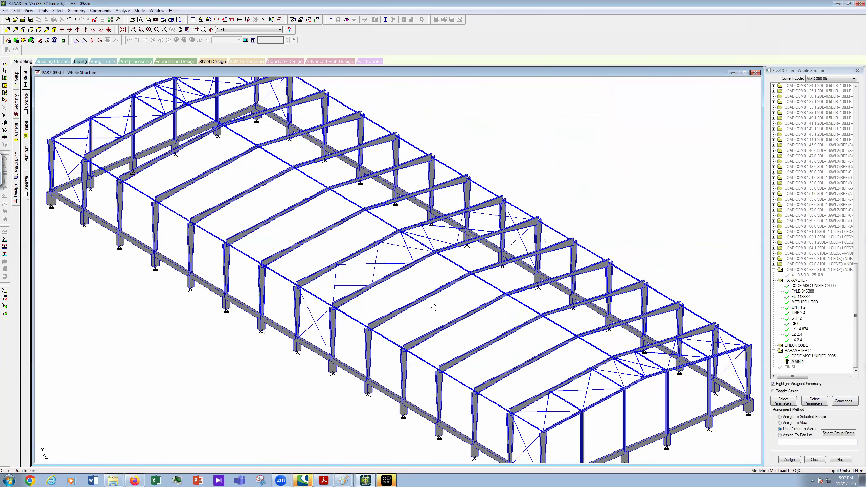
scroll(420, 300, "up", 1)
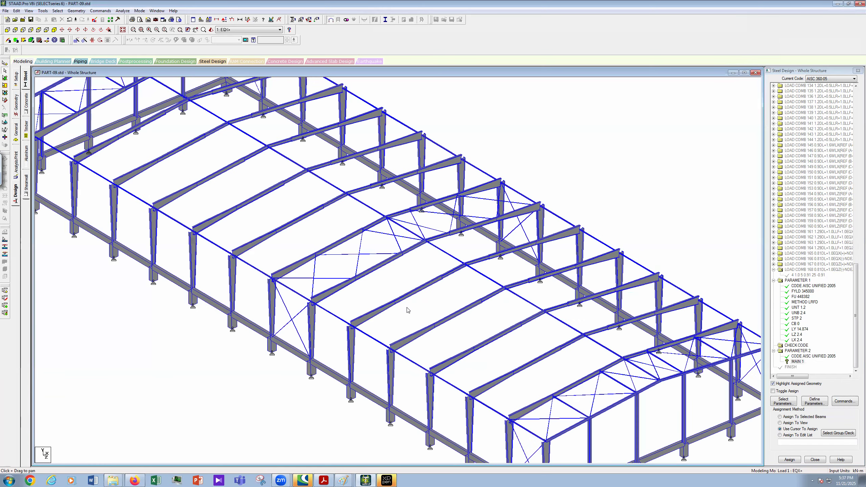
left_click(423, 289)
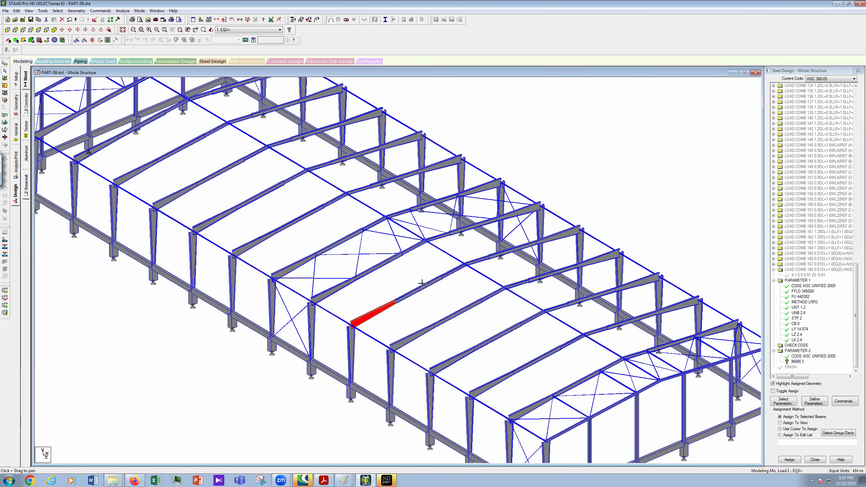
left_click(429, 283, "ctrl")
left_click(454, 270, "ctrl")
left_click(486, 259, "ctrl")
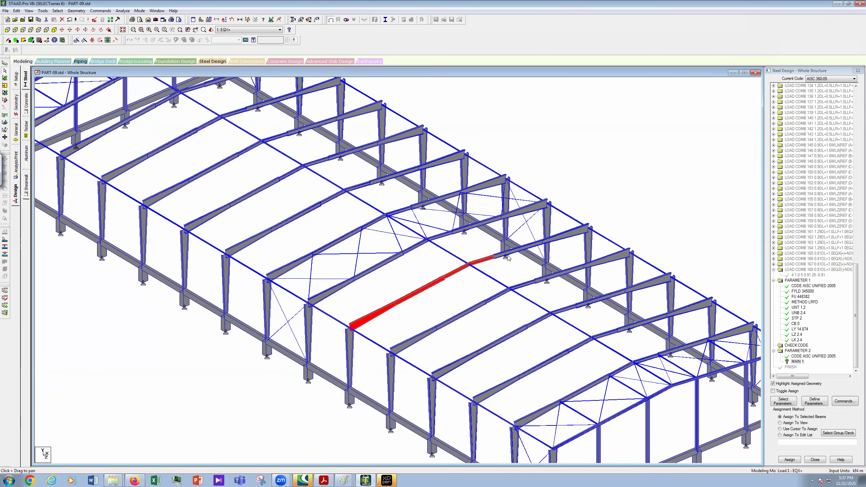
left_click(567, 237, "ctrl")
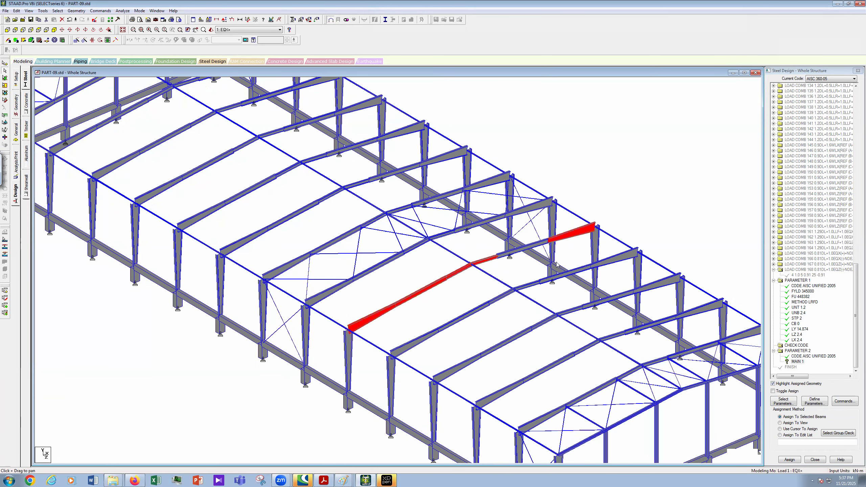
left_click(503, 254, "ctrl")
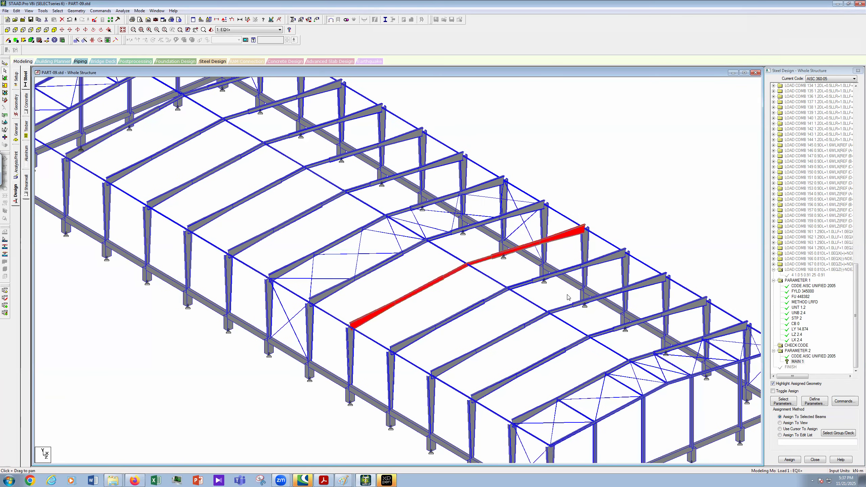
left_click(790, 461)
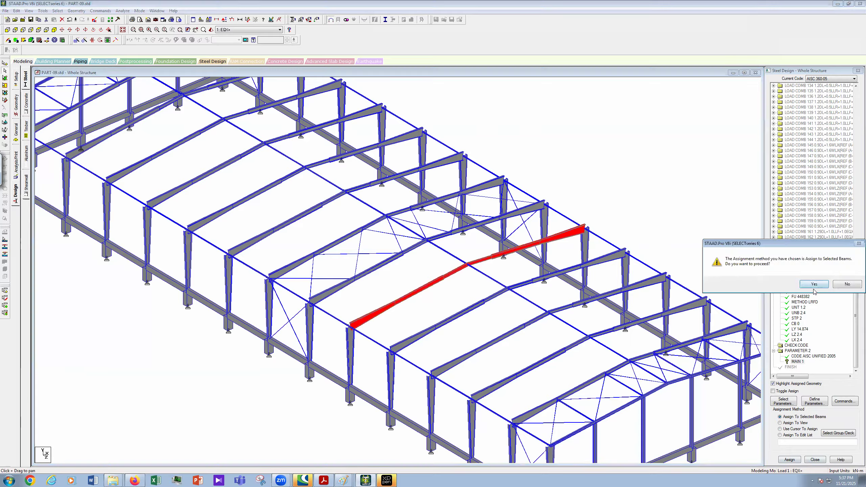
left_click(814, 284)
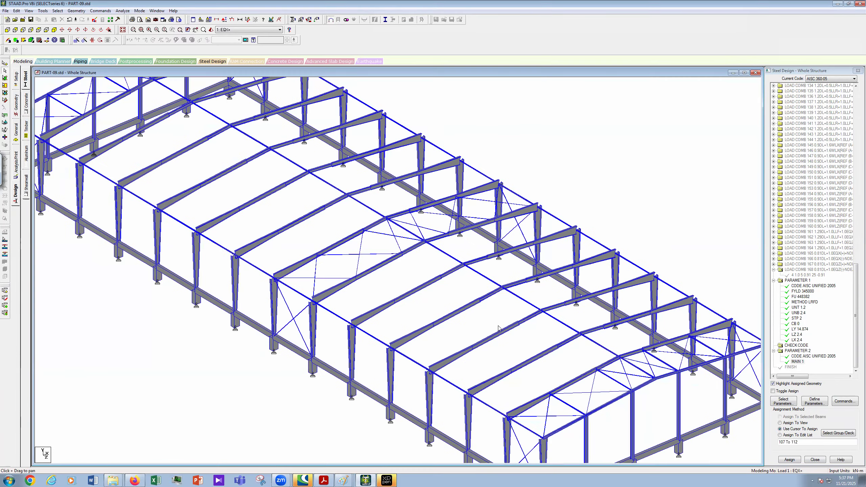
scroll(557, 251, "down", 1)
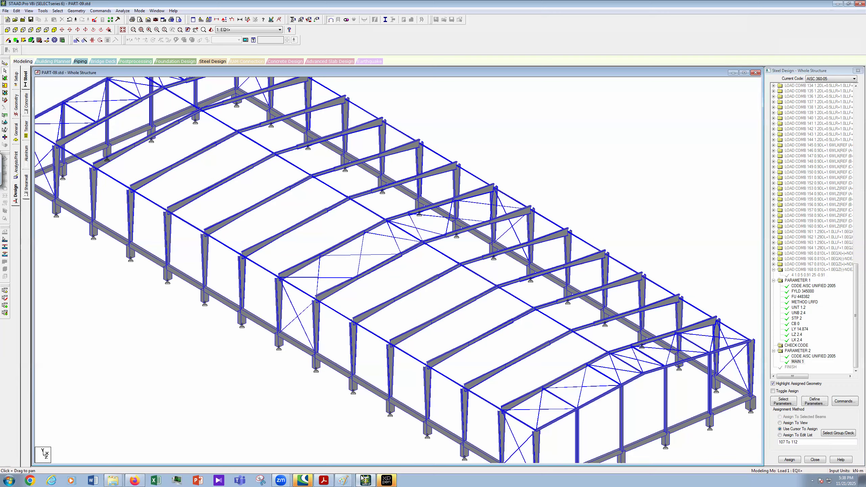
- Switch to CB.jpg in Paint, handwrite Pu=50kN beside the Cb formula and underline it, undoing the stray mark
mouse_move(343, 480)
left_click(338, 453)
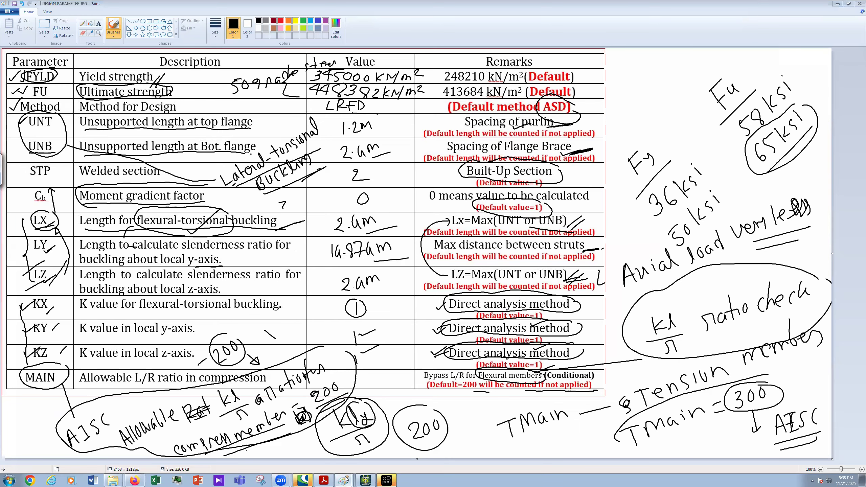
left_click(327, 462)
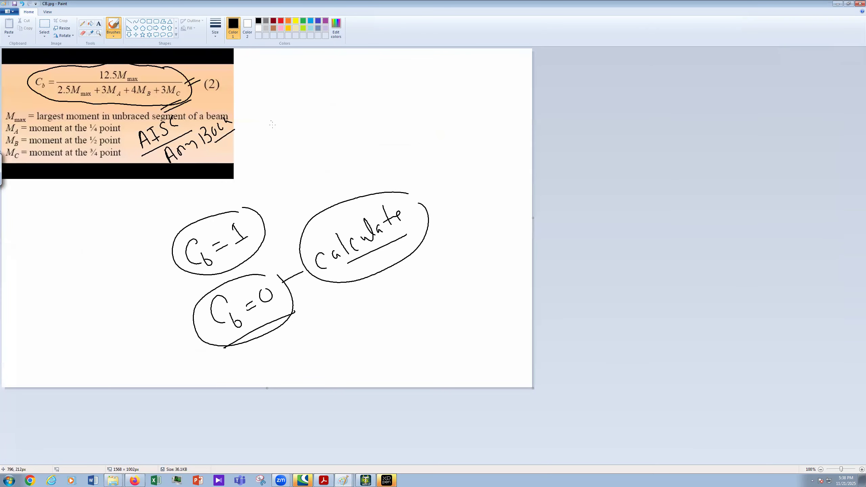
mouse_move(267, 120)
left_mouse_down()
mouse_move(282, 136)
mouse_move(304, 110)
left_mouse_up()
left_click_drag(300, 120, 309, 112)
mouse_move(311, 95)
left_mouse_down()
mouse_move(319, 107)
mouse_move(315, 90)
left_mouse_up()
left_click_drag(322, 86, 329, 91)
left_click_drag(337, 78, 340, 89)
mouse_move(347, 71)
left_mouse_down()
mouse_move(349, 81)
mouse_move(354, 65)
left_mouse_up()
left_click(293, 140)
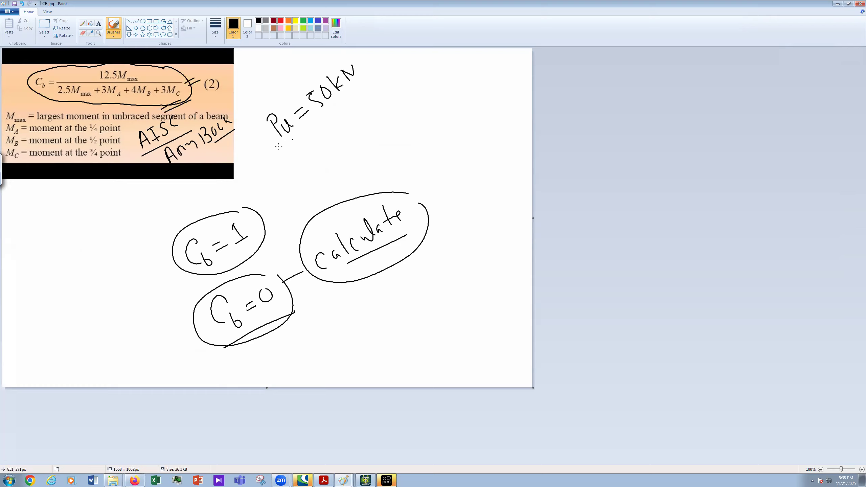
left_click_drag(277, 147, 373, 77)
left_click(299, 194)
left_click(362, 140)
key("ctrl+z")
- Sketch an I-section beside the Pu note and write its area below, striking out 600 in favour of 1500 mm
mouse_move(471, 81)
left_mouse_down()
mouse_move(485, 101)
mouse_move(479, 77)
left_mouse_up()
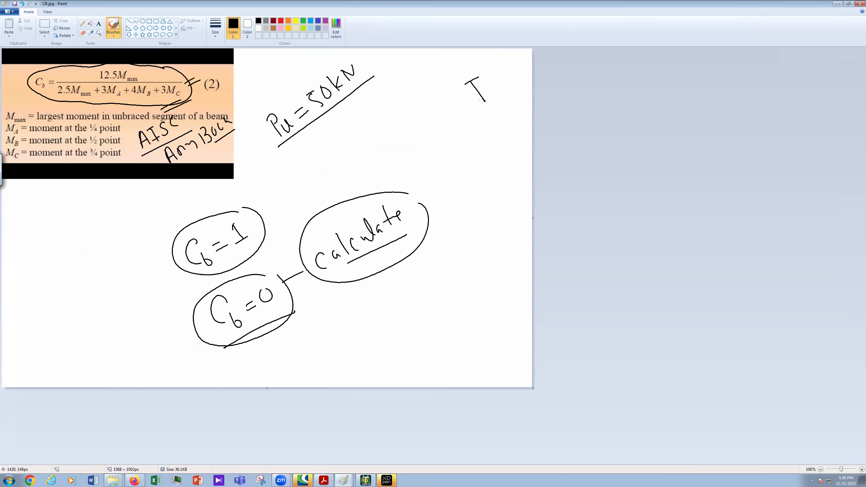
left_click_drag(480, 106, 492, 97)
mouse_move(474, 125)
left_mouse_down()
mouse_move(471, 137)
mouse_move(497, 114)
left_mouse_up()
left_click_drag(473, 140, 503, 118)
mouse_move(476, 152)
left_mouse_down()
mouse_move(484, 163)
mouse_move(497, 144)
left_mouse_up()
left_click_drag(505, 138, 508, 149)
left_click_drag(510, 145, 520, 129)
left_click_drag(519, 130, 527, 120)
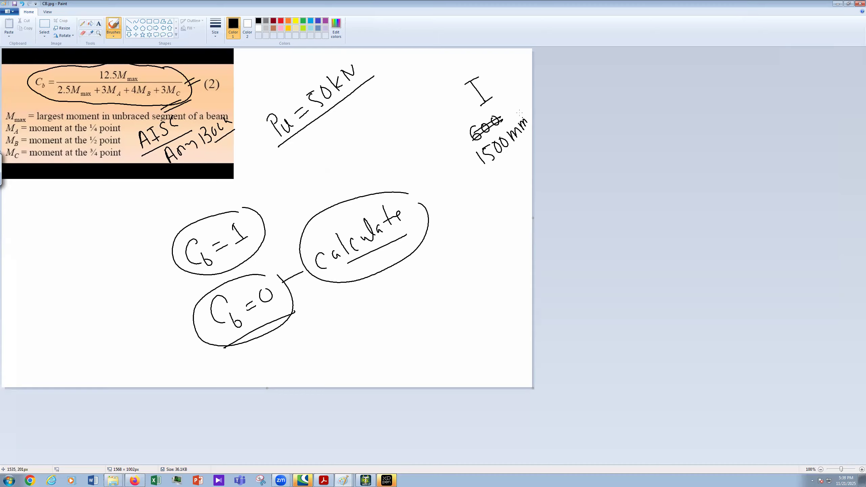
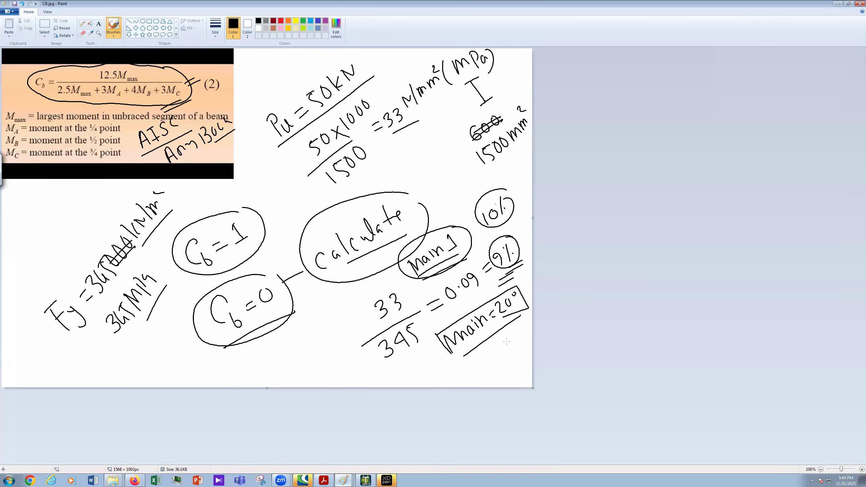
- Circle the 200 in the handwritten Main=200 note
left_click_drag(522, 285, 504, 288)
mouse_move(504, 322)
left_mouse_down()
mouse_move(528, 288)
mouse_move(532, 297)
left_mouse_up()
- In DESIGN PARAMETER.JPG, underline the MAIN remark's bypass text and circle Conditional with an arrow, and return to STAAD.Pro
left_click(342, 479)
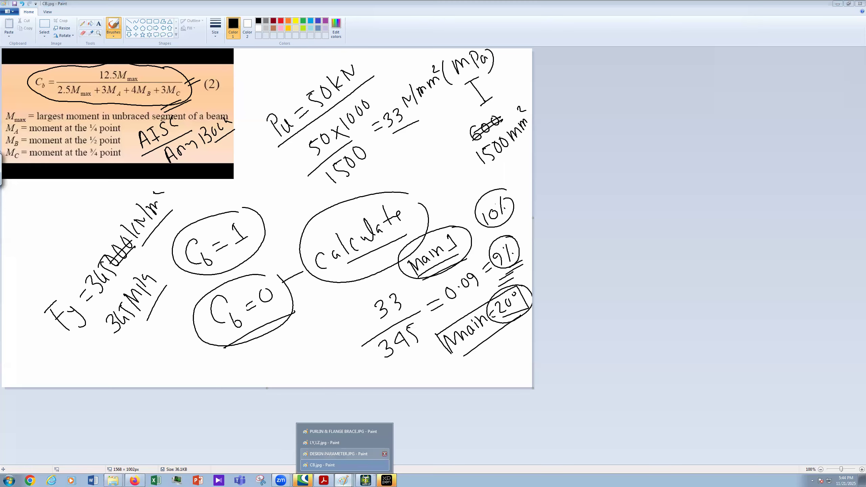
left_click(342, 448)
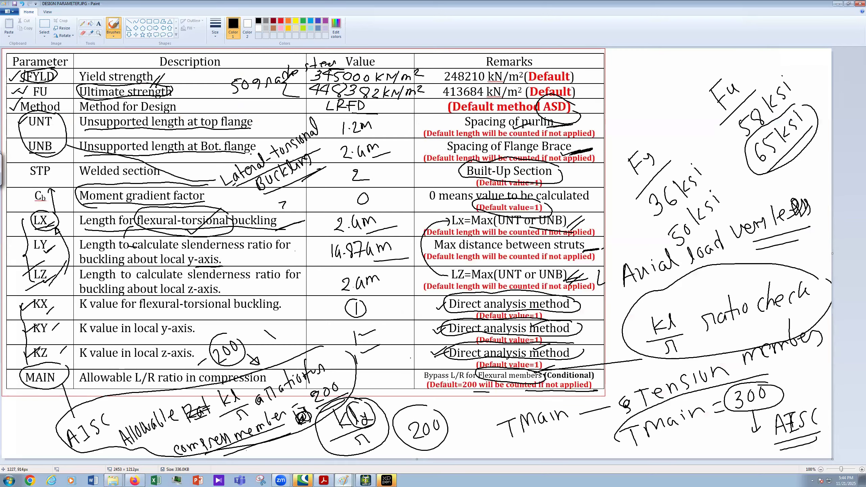
mouse_move(425, 379)
left_mouse_down()
mouse_move(598, 380)
mouse_move(560, 363)
mouse_move(546, 376)
mouse_move(627, 377)
left_mouse_up()
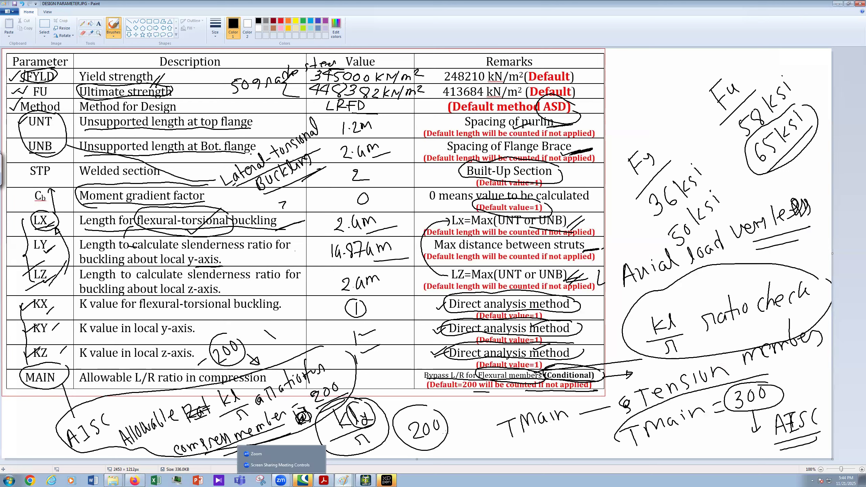
left_click(366, 479)
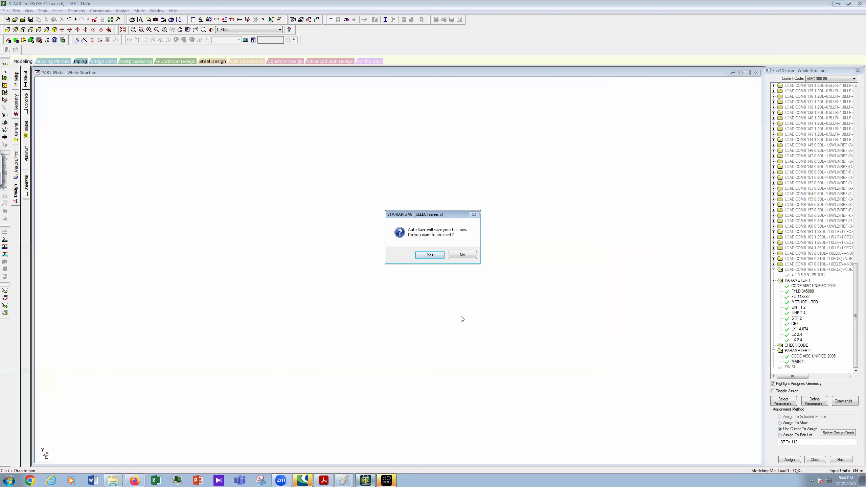
- Accept the auto save of the modified structure and delete the MAIN 1 parameter from the PARAMETER 2 block
key("Return")
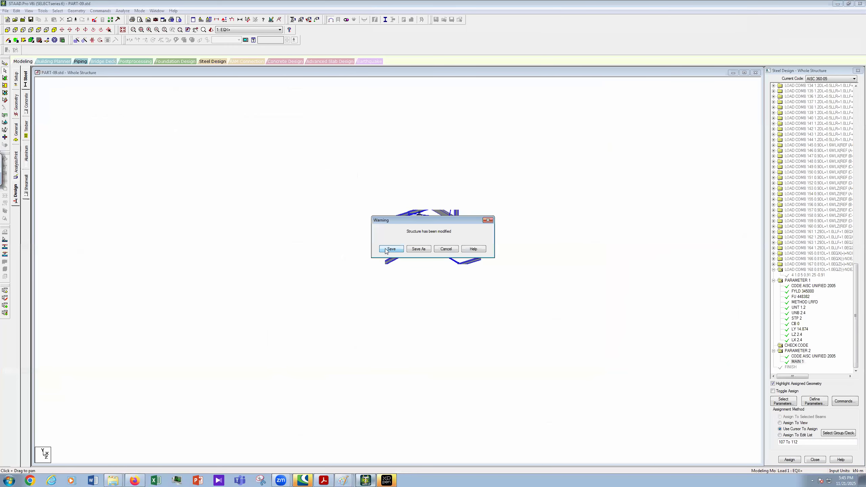
scroll(518, 284, "down", 1)
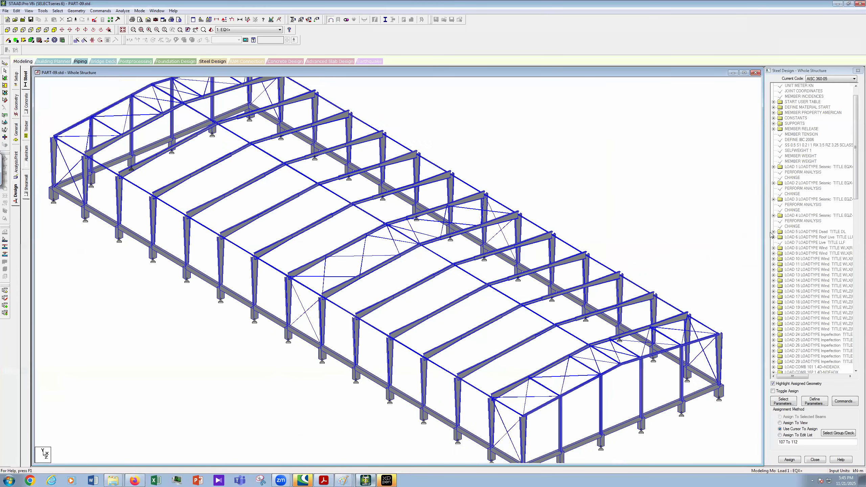
left_click(855, 325)
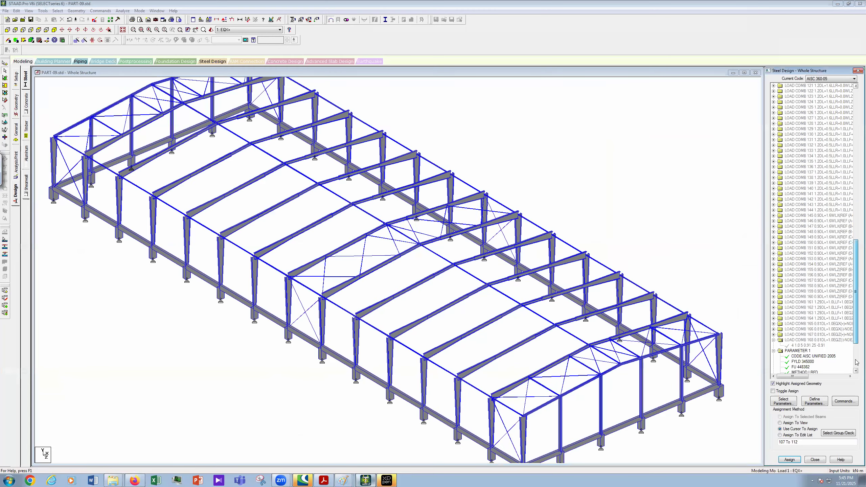
scroll(821, 297, "down", 4)
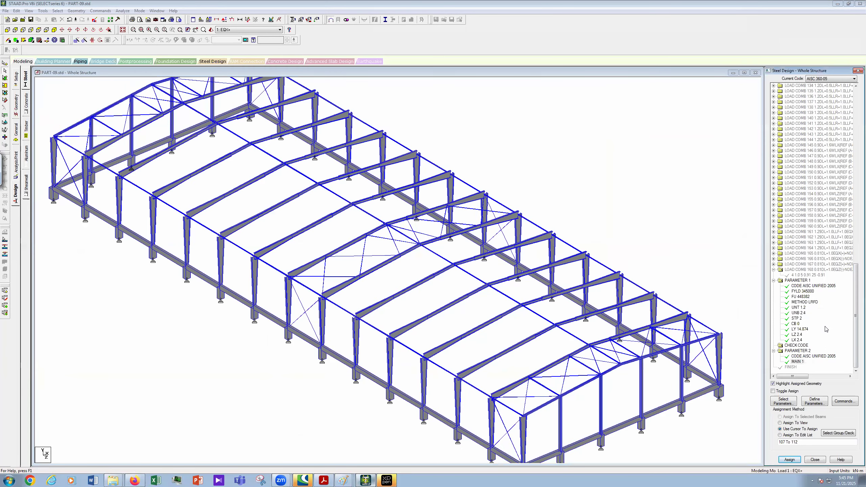
right_click(794, 362)
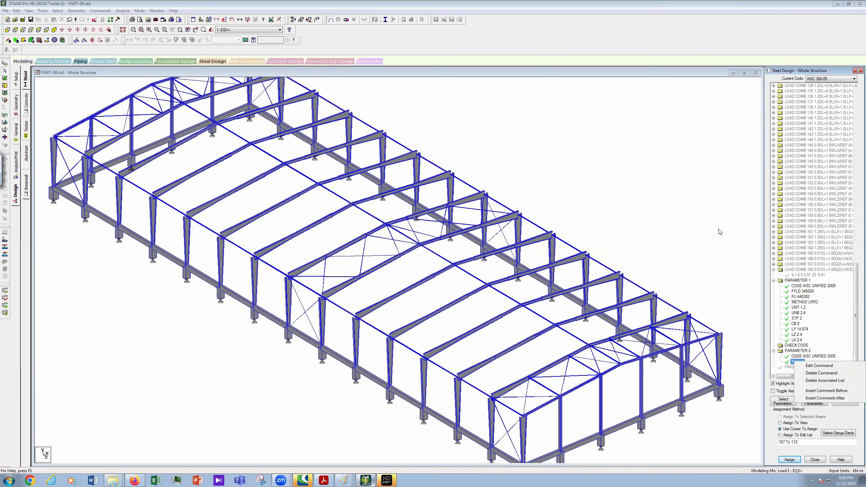
left_click(817, 376)
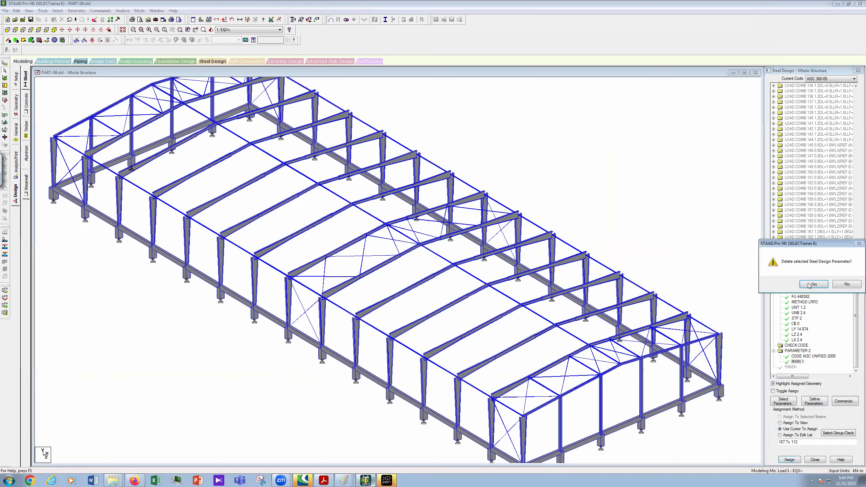
left_click(814, 284)
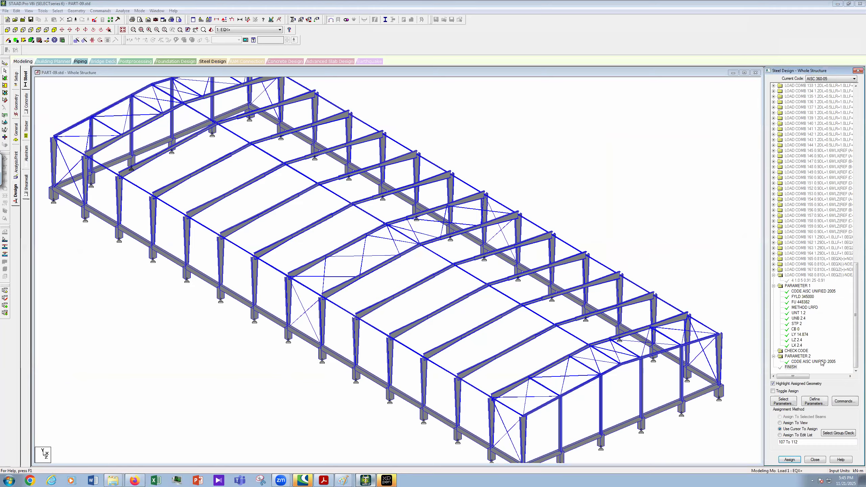
- Delete the PARAMETER 2 block from the steel design command list
right_click(802, 357)
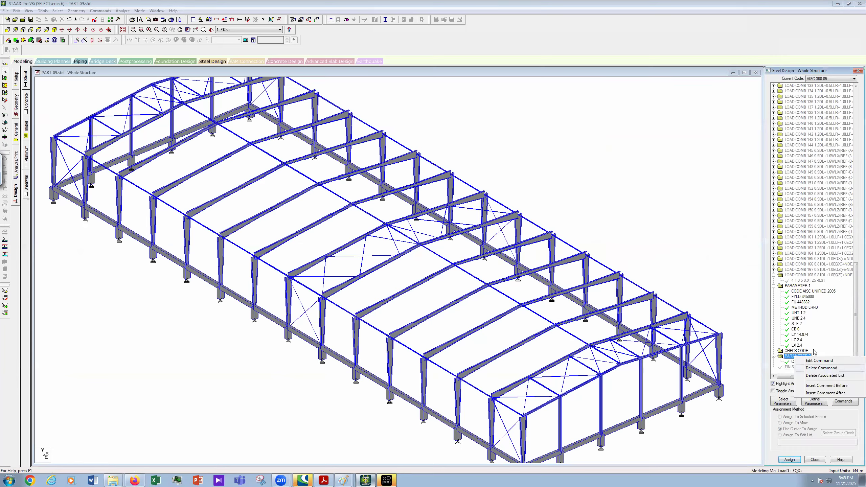
left_click(821, 368)
left_click(814, 284)
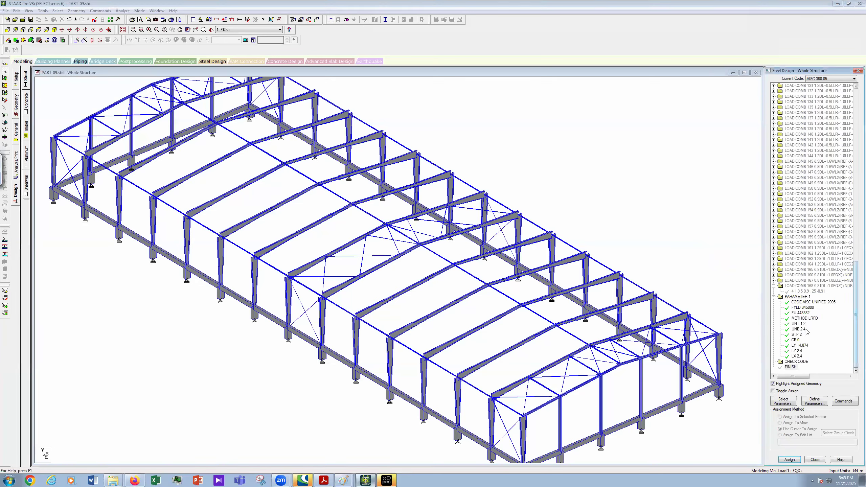
left_click(594, 173)
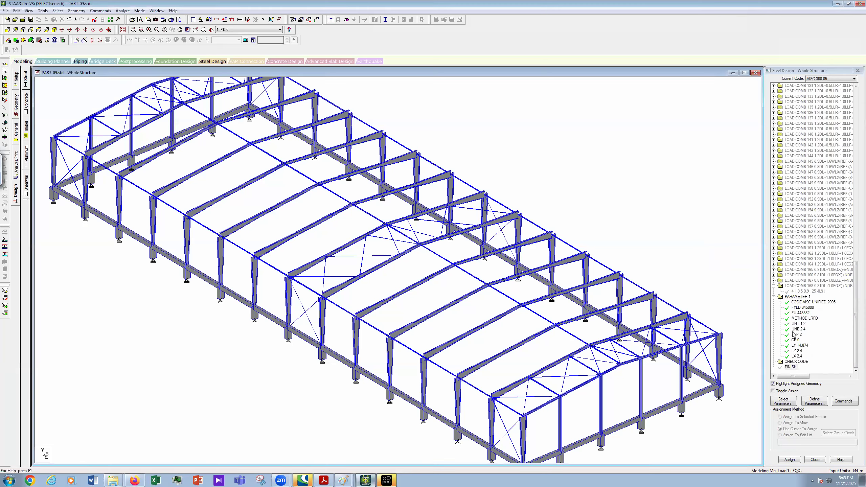
- Look through the full list of available AISC 360-05 steel design parameters, from AXIS to WTYP, and close it without adding any
left_click(814, 401)
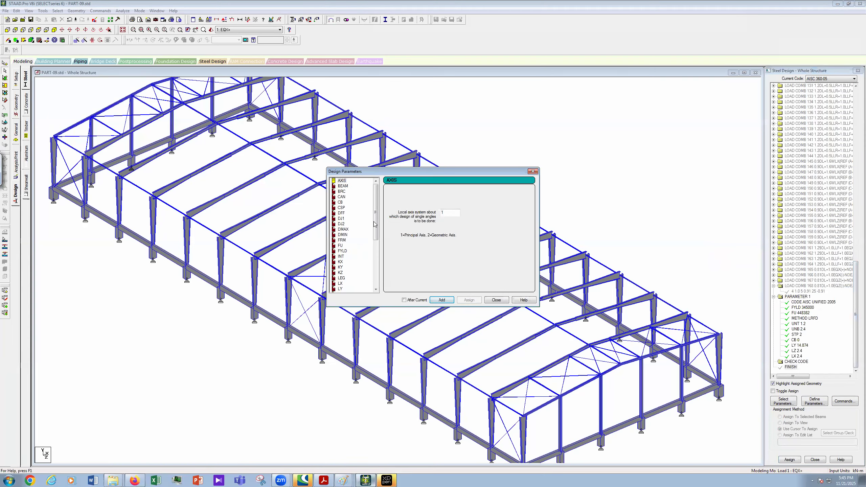
left_click(376, 242)
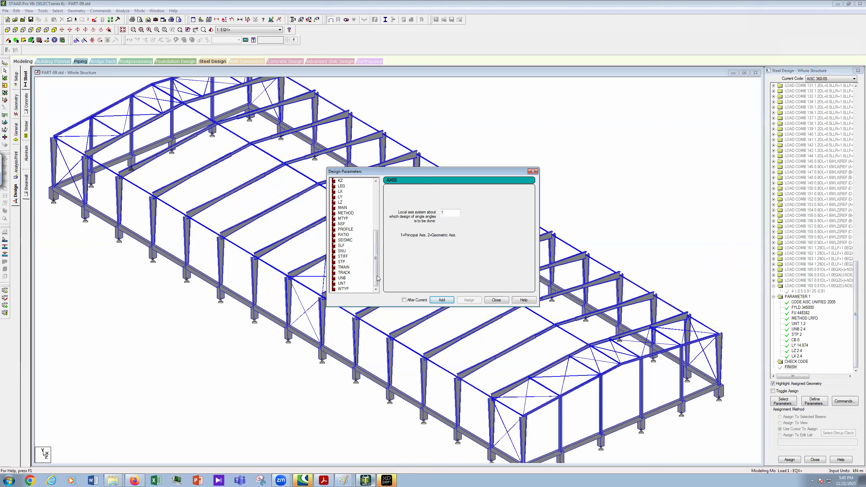
left_click(375, 202)
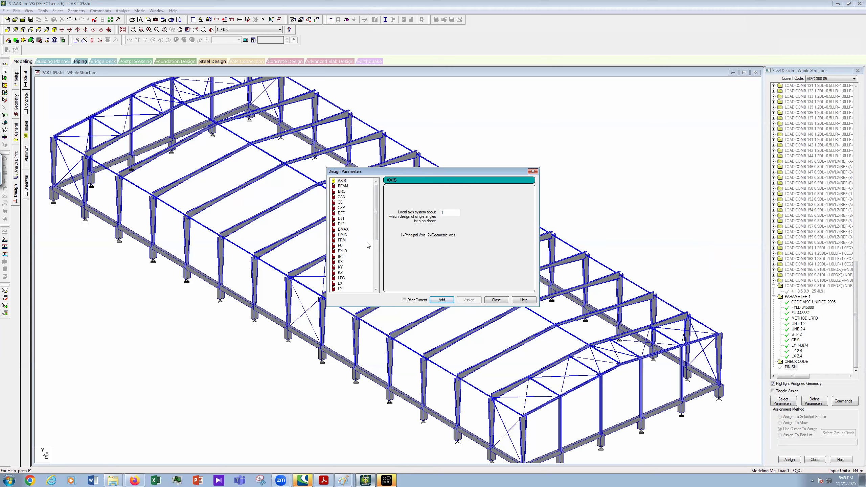
left_click(377, 275)
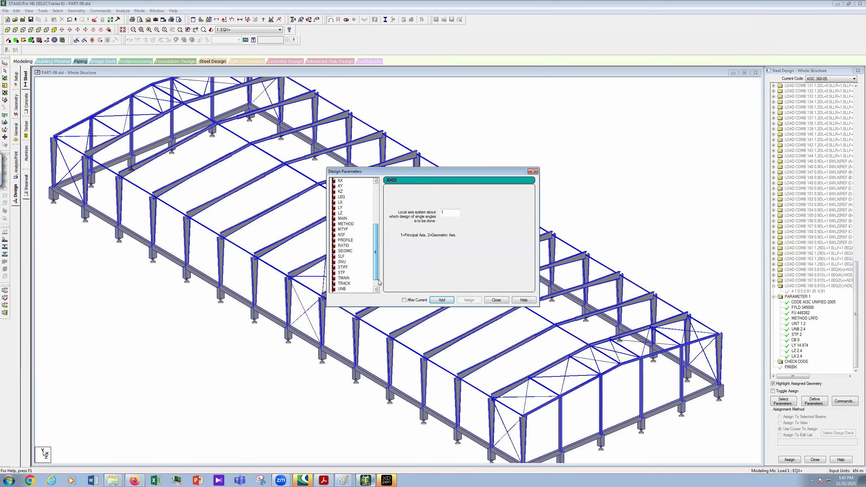
left_click(379, 282)
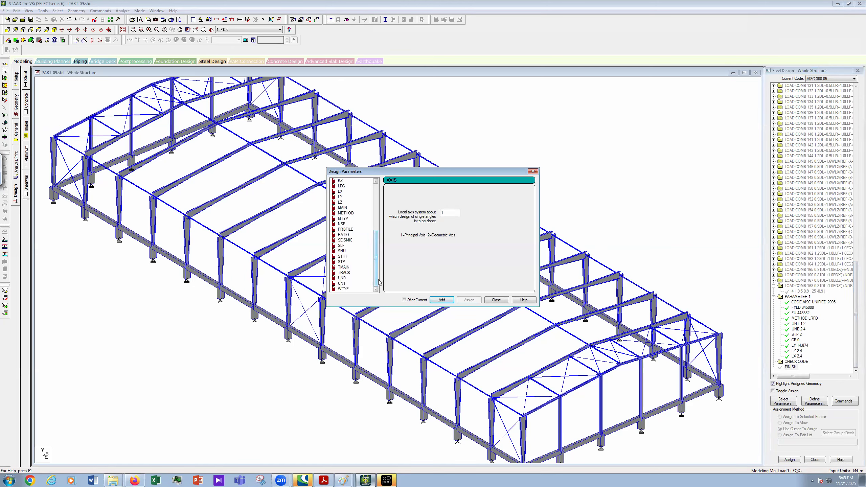
left_click(496, 300)
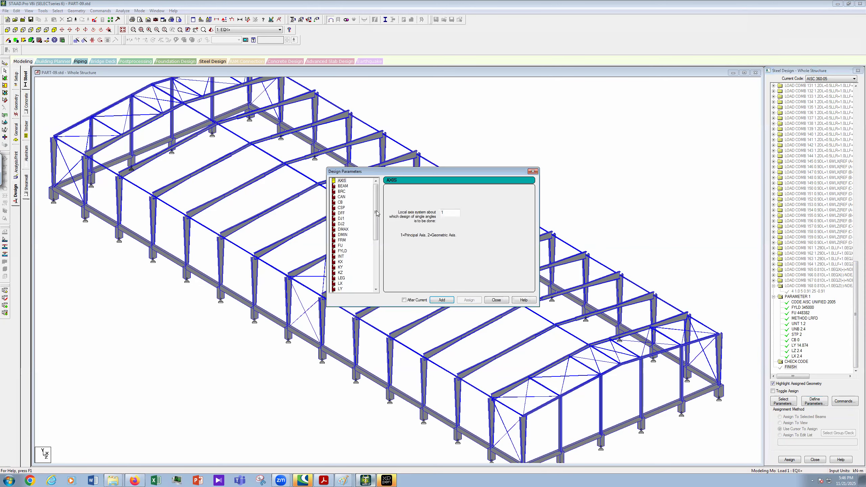
scroll(371, 272, "down", 5)
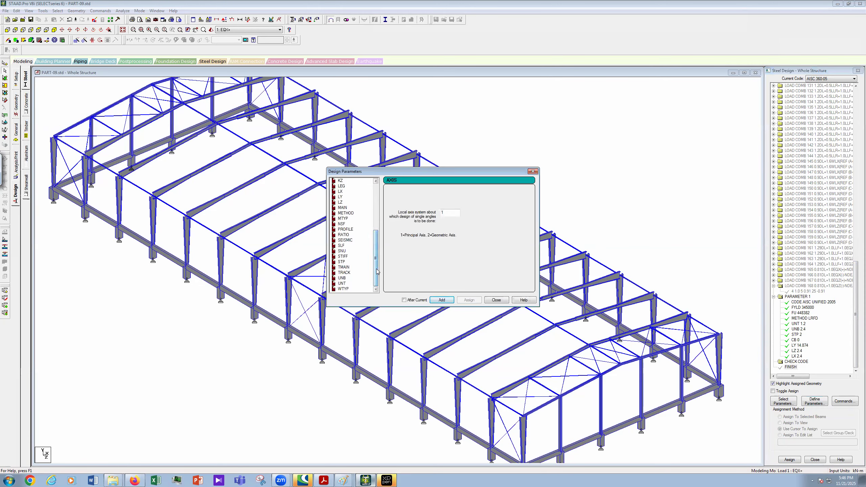
scroll(385, 210, "up", 6)
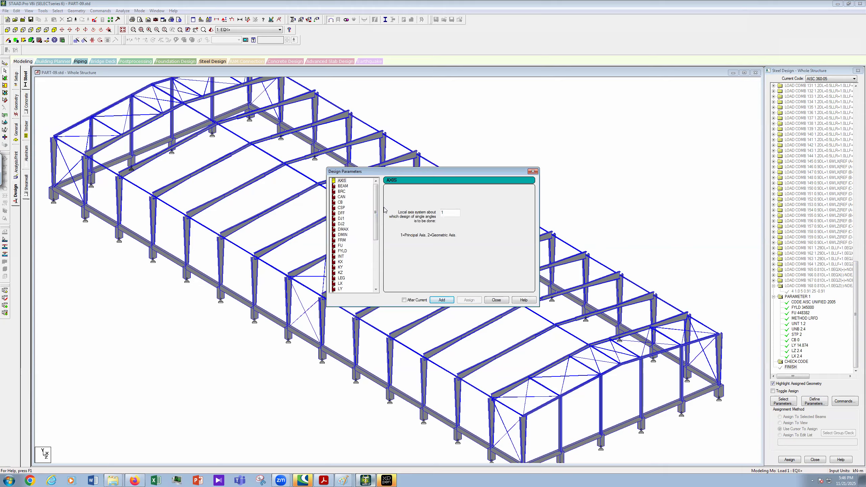
left_click(377, 276)
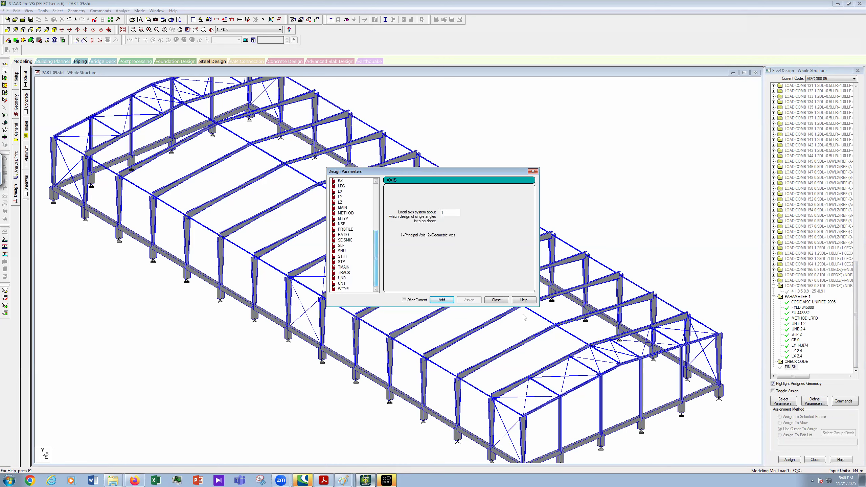
left_click(497, 300)
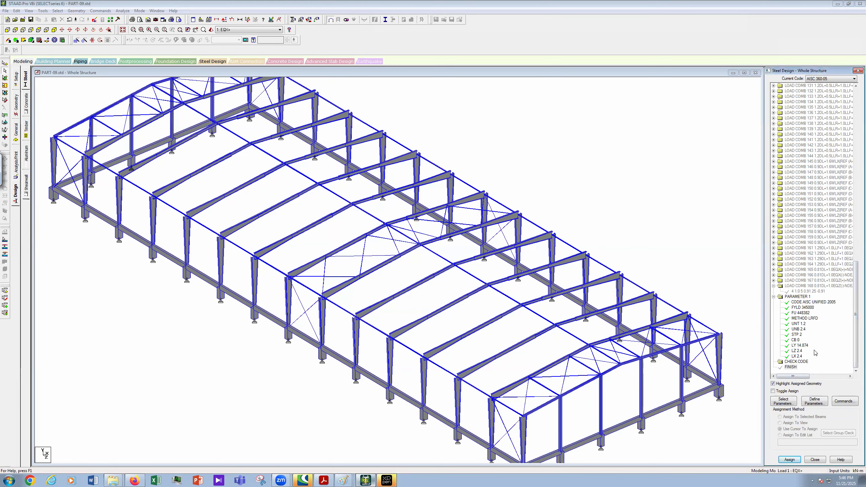
- Highlight the members assigned to the steel CHECK CODE command and inspect them on the whole structure
left_click(796, 361)
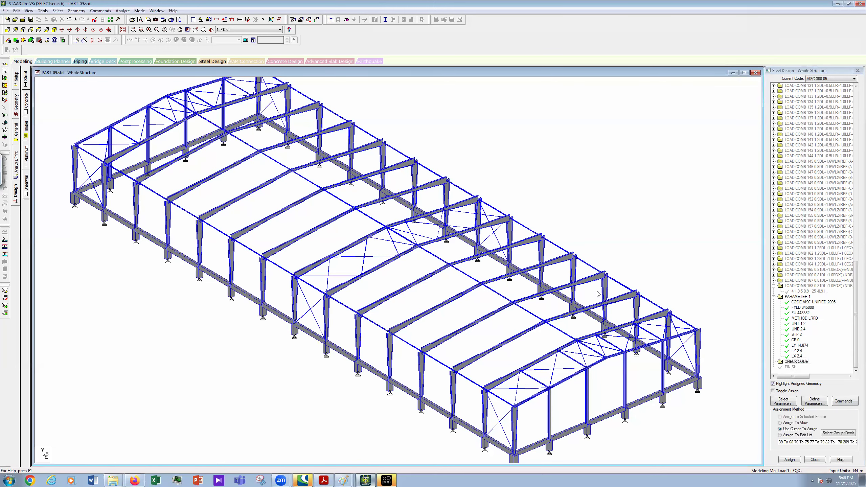
scroll(597, 291, "down", 1)
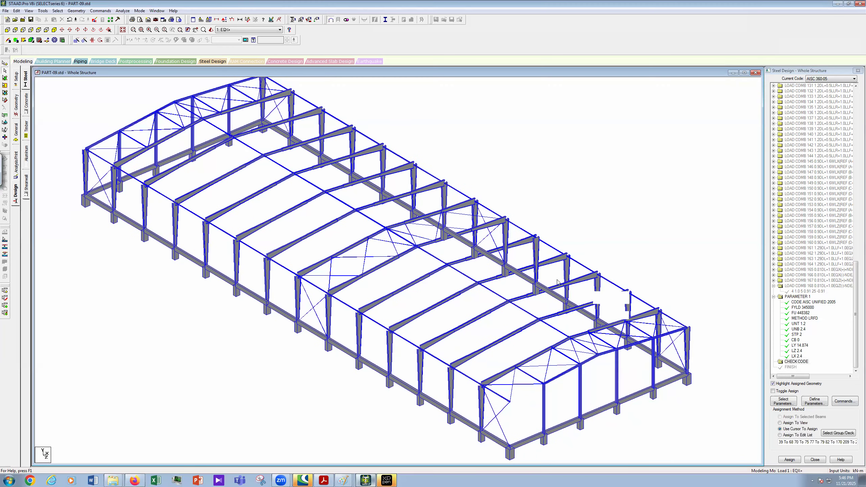
scroll(557, 281, "up", 1)
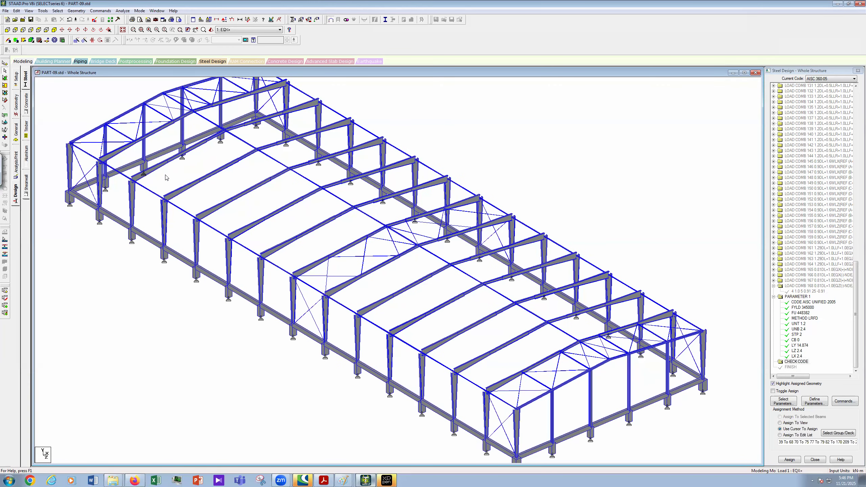
- Switch to concrete design with ACI 318 2011 and open the FC concrete compressive strength parameter for definition
left_click(26, 102)
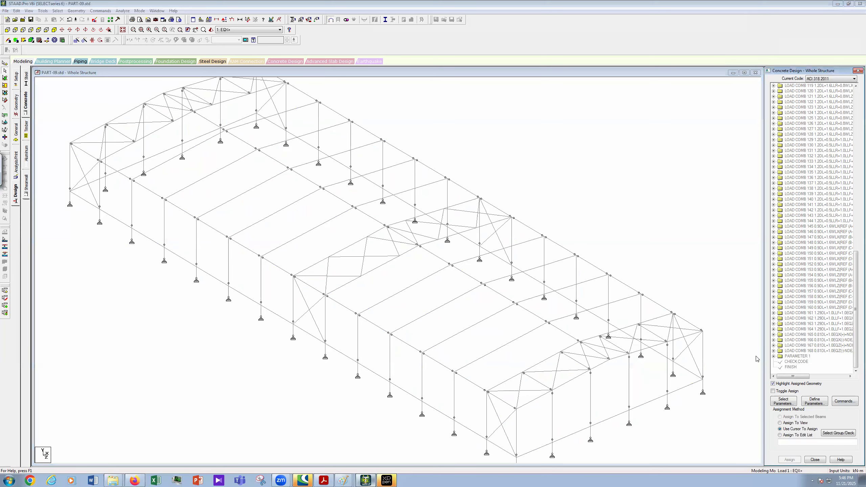
left_click(815, 402)
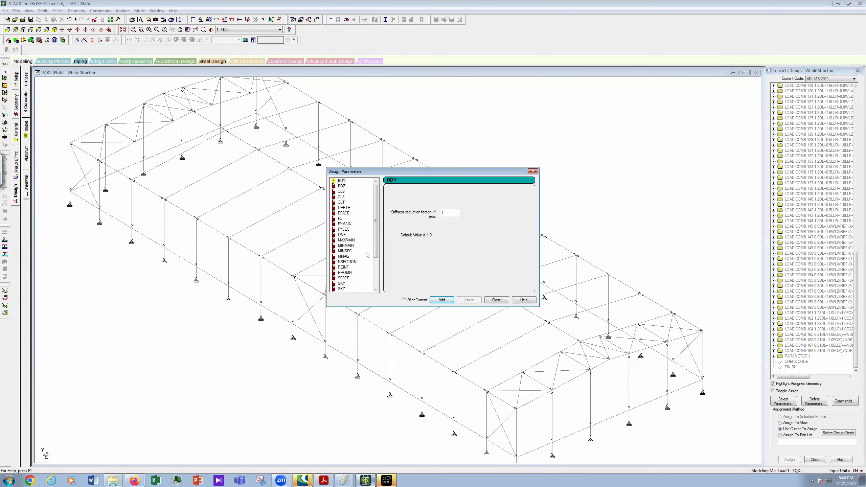
left_click(341, 218)
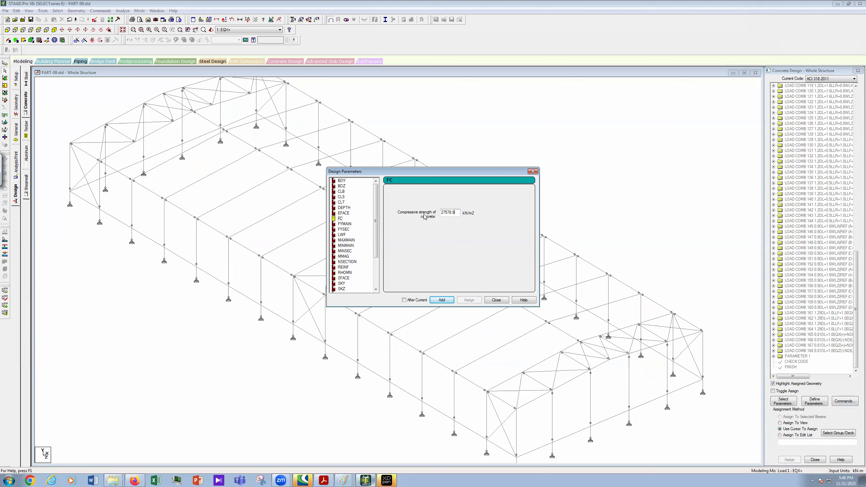
- Handwrite 4000 PSI below the FC strength value, underline and circle it, and clear the annotation
key("Tab")
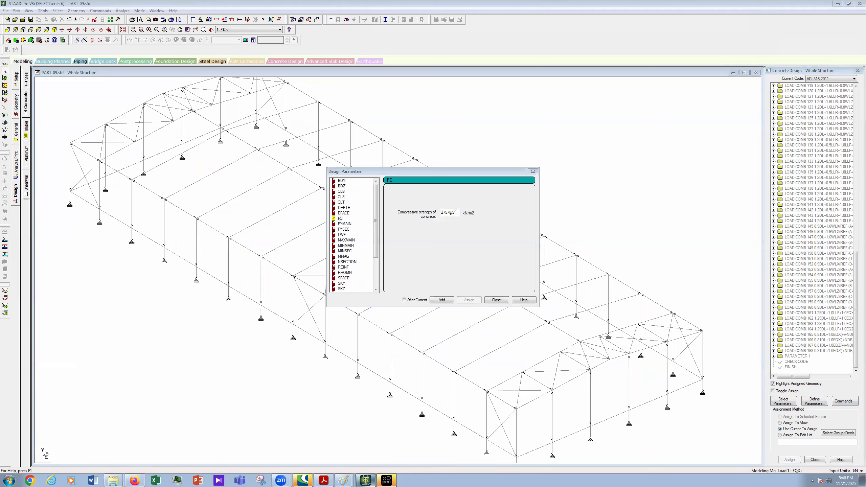
left_click_drag(449, 216, 443, 241)
mouse_move(441, 248)
left_mouse_down()
mouse_move(446, 264)
mouse_move(451, 246)
mouse_move(458, 254)
left_mouse_up()
mouse_move(465, 242)
left_mouse_down()
mouse_move(463, 251)
mouse_move(488, 236)
mouse_move(486, 218)
left_mouse_up()
left_click(489, 221)
mouse_move(496, 240)
left_mouse_down()
mouse_move(470, 259)
mouse_move(495, 220)
left_mouse_up()
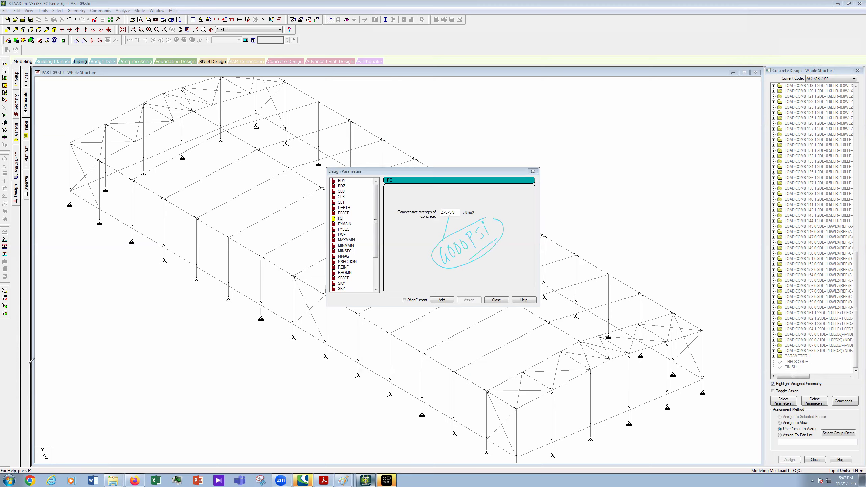
key("Escape")
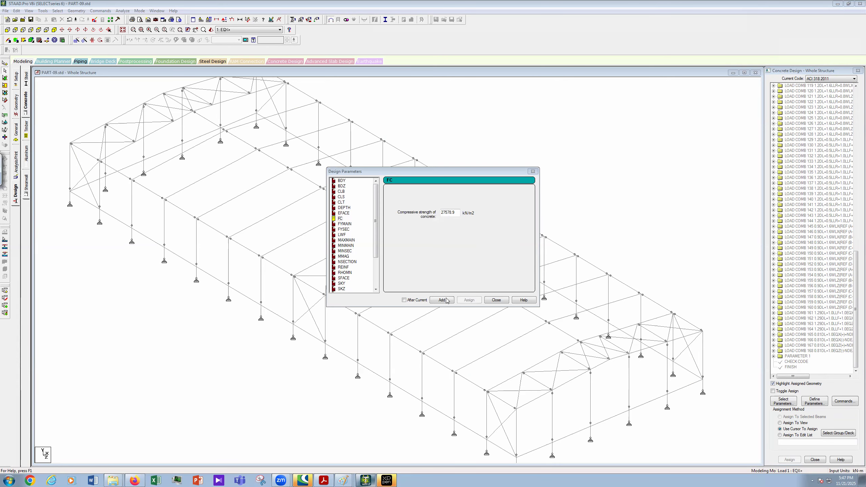
- Add the concrete parameters FC 27578.9, FYMAIN 413684 and FYSEC 413684 kN/m2
left_click(442, 300)
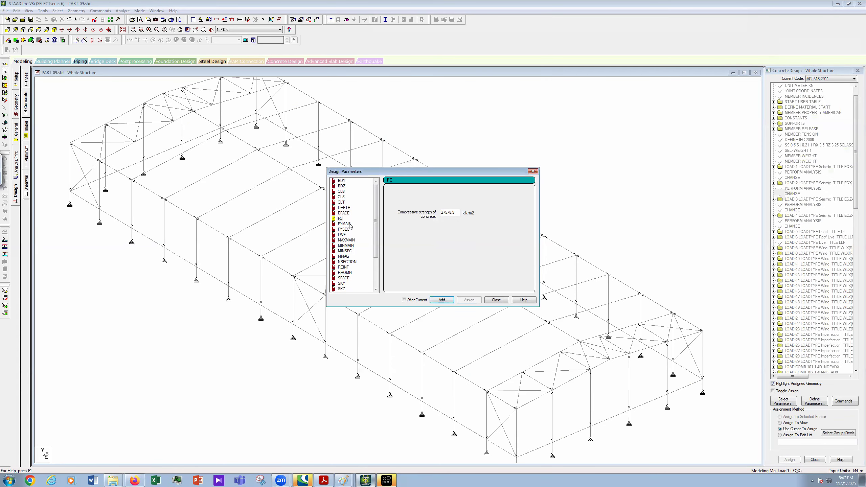
left_click(349, 224)
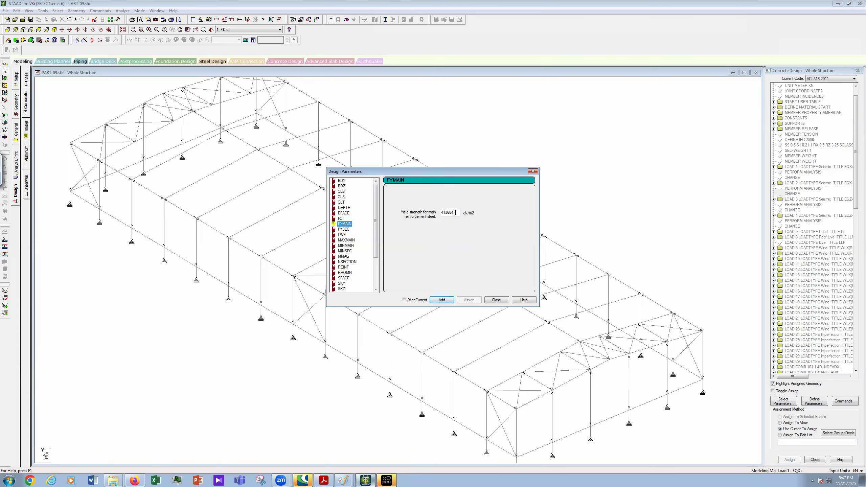
left_click(442, 300)
left_click(343, 230)
left_click(440, 301)
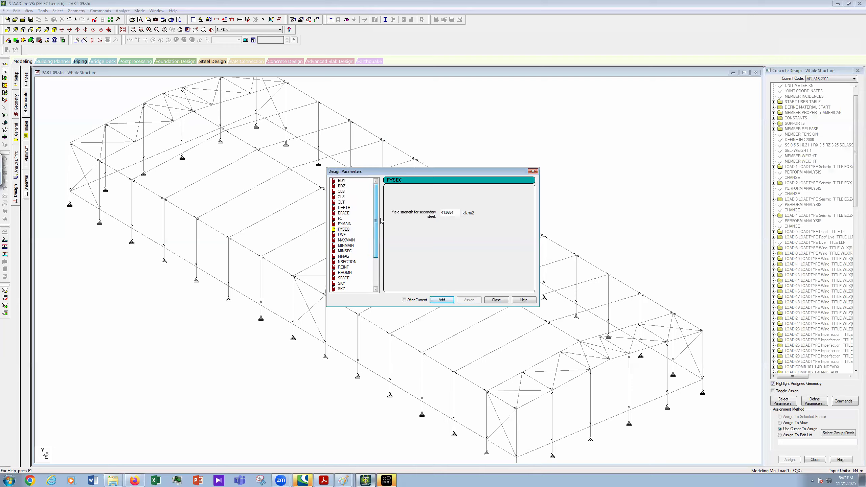
- Add the bottom reinforcement clear cover parameter CLB with a value of 0.065 m
left_click(341, 191)
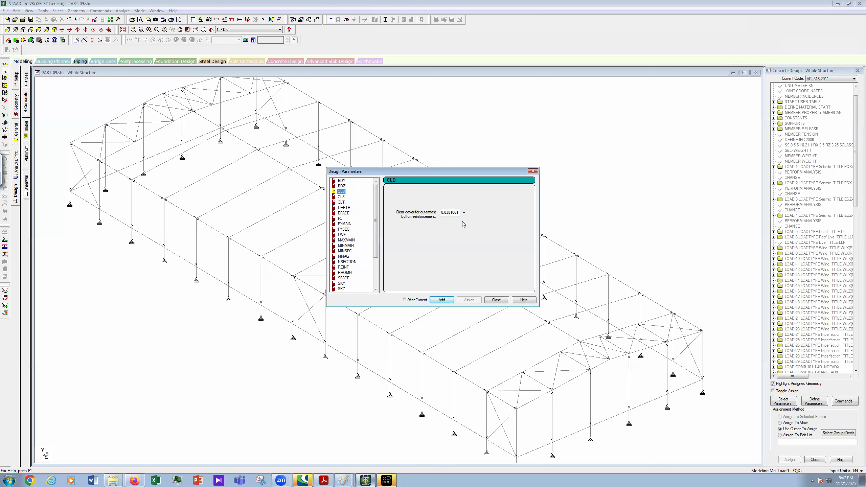
double_click(449, 212)
key("BackSpace")
left_click_drag(448, 215, 447, 216)
type("65")
- Add the CLS and CLT clear cover parameters at 0.065 m each and show them in the concrete design command list
left_click(341, 197)
left_click_drag(459, 213, 446, 214)
type("65")
left_click(341, 202)
left_click_drag(459, 212, 448, 215)
type("65")
left_click(503, 299)
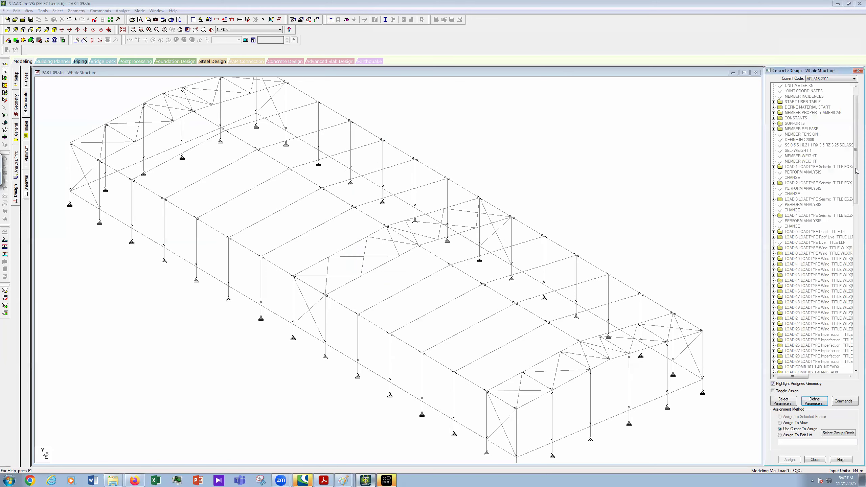
left_click_drag(857, 168, 856, 392)
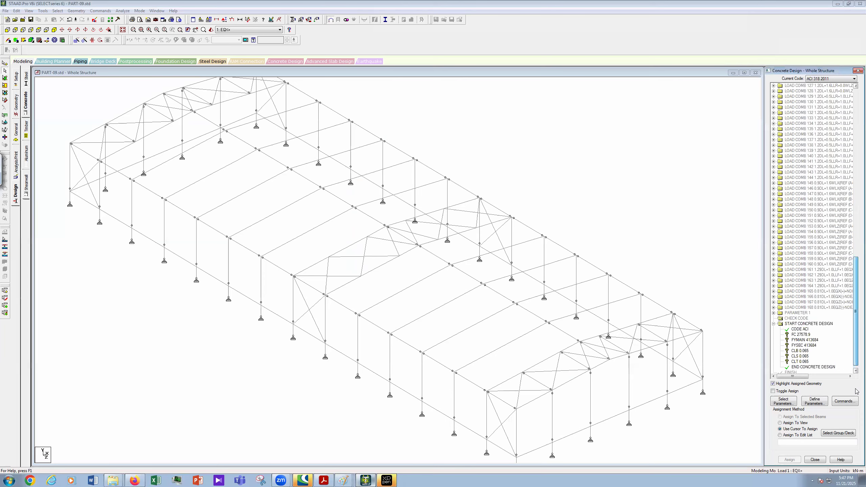
- Add the DESIGN BEAM and DESIGN COLUMN commands to the concrete design
left_click(844, 401)
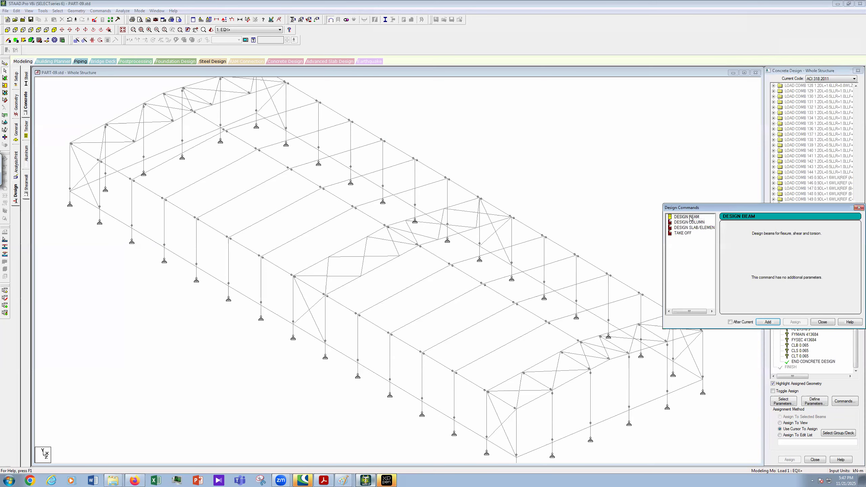
left_click(765, 323)
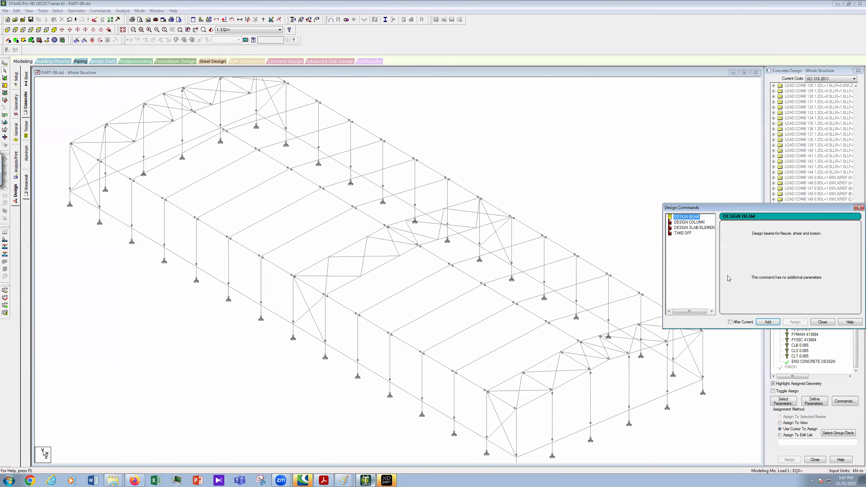
left_click(689, 222)
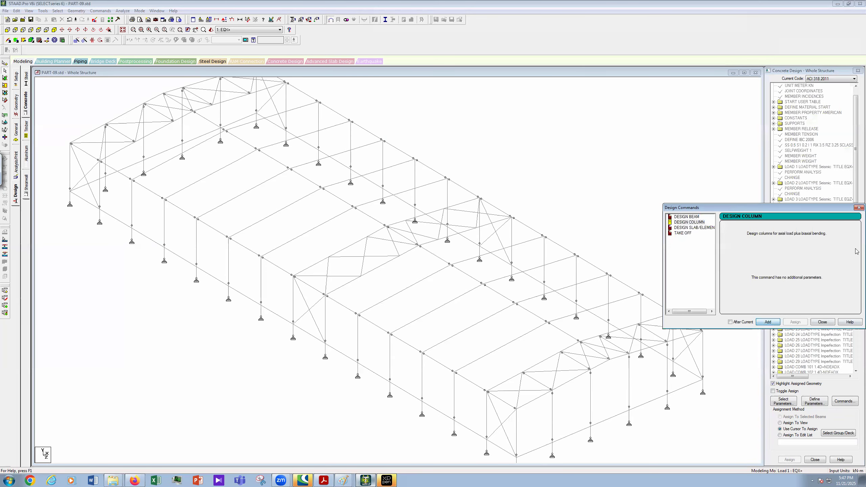
- Assign the FC 27578.9 parameter to all members with rectangular concrete sections 9 to 12, selected by property
left_click_drag(856, 168, 856, 357)
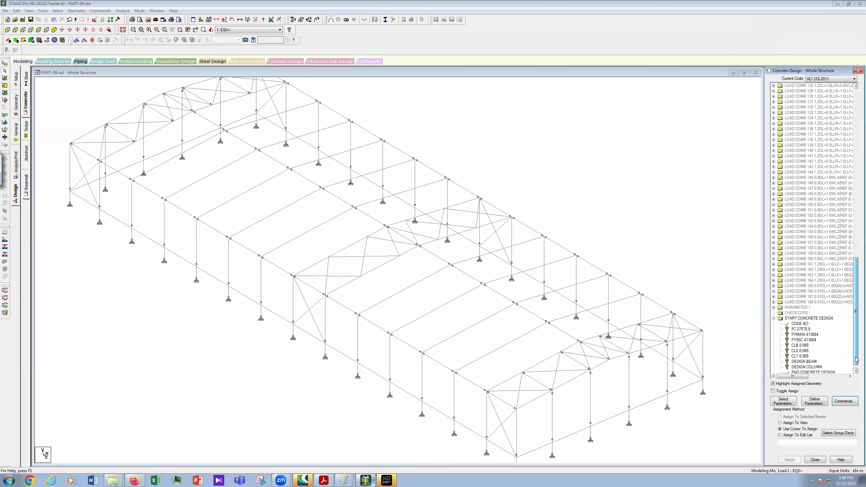
scroll(803, 326, "down", 1)
left_click(802, 318)
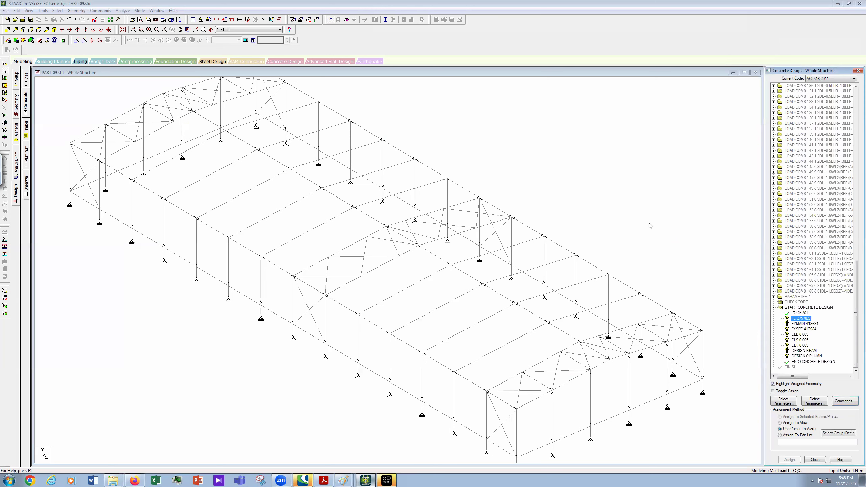
key("alt+s")
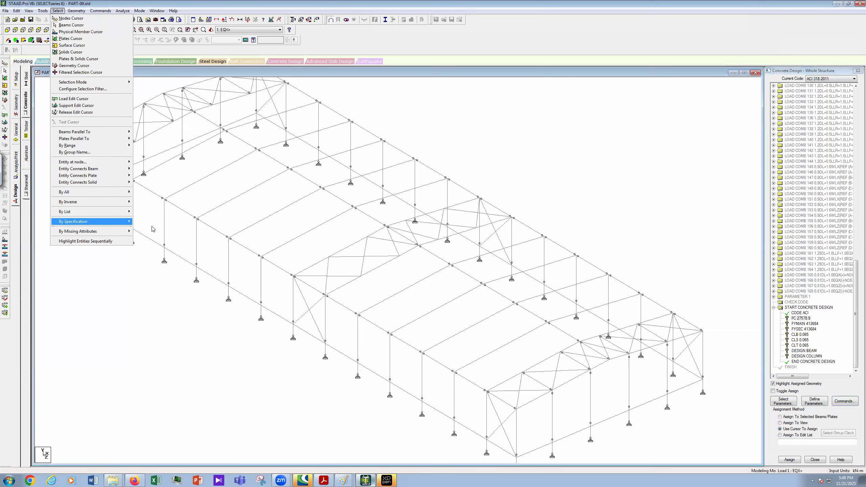
left_click(158, 230)
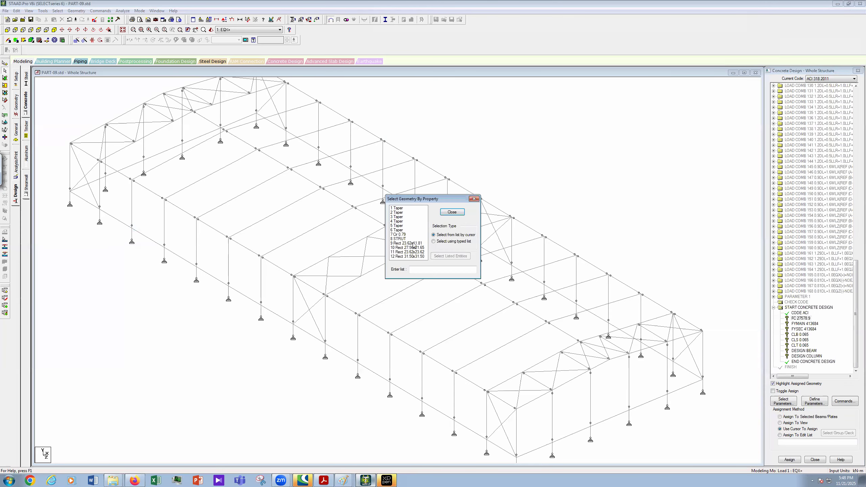
left_click_drag(413, 244, 413, 256)
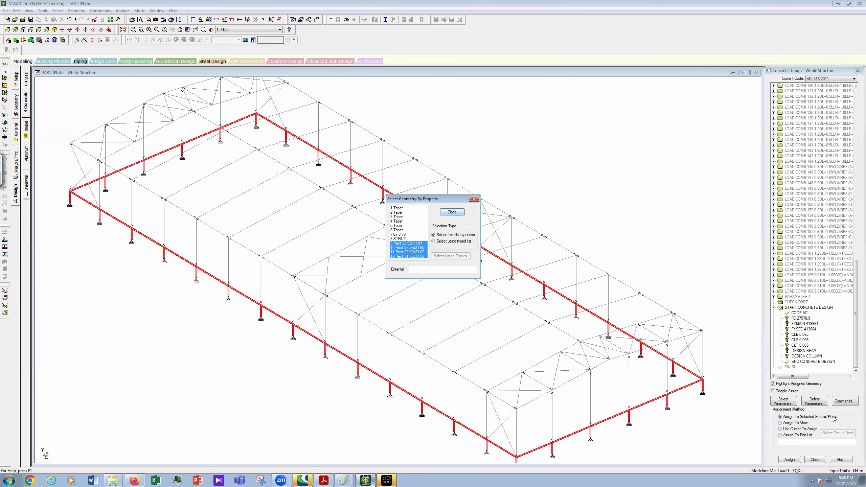
left_click(796, 461)
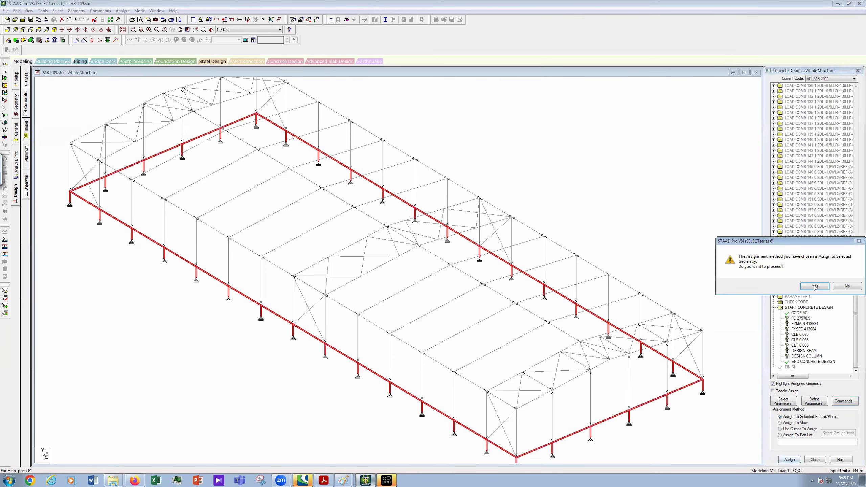
left_click(815, 286)
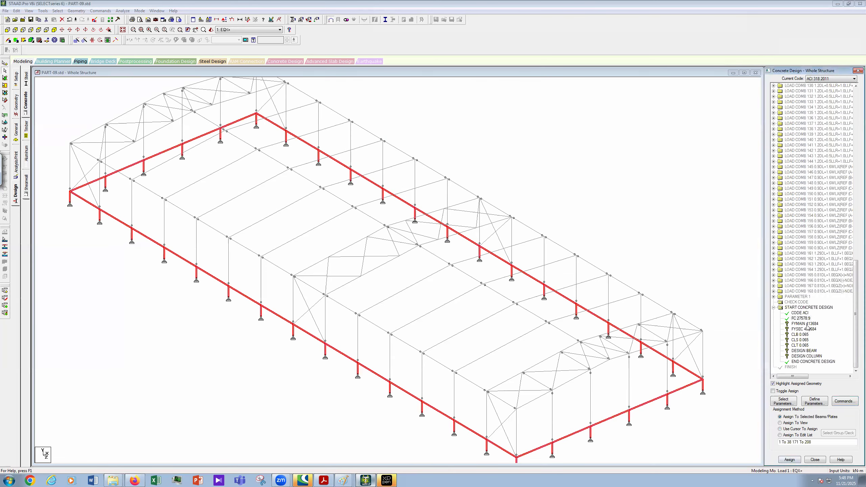
- Assign the FYMAIN 413684 parameter to the members with rectangular section properties 9 to 12
left_click(56, 10)
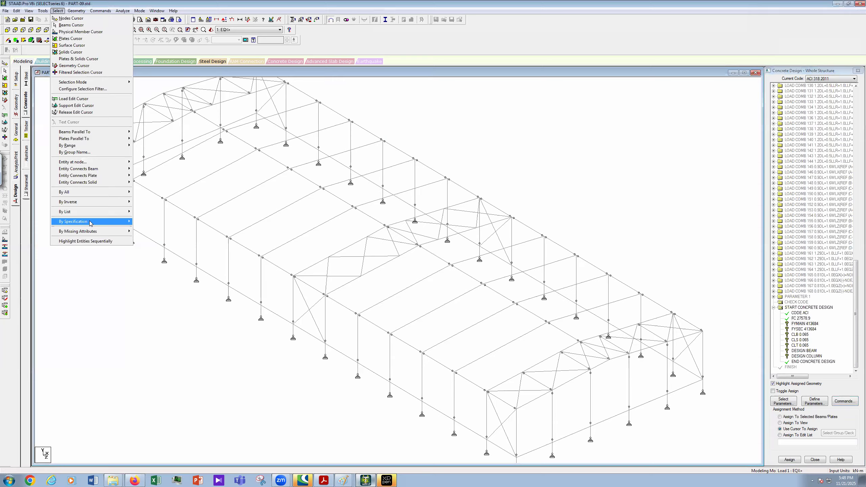
left_click(172, 230)
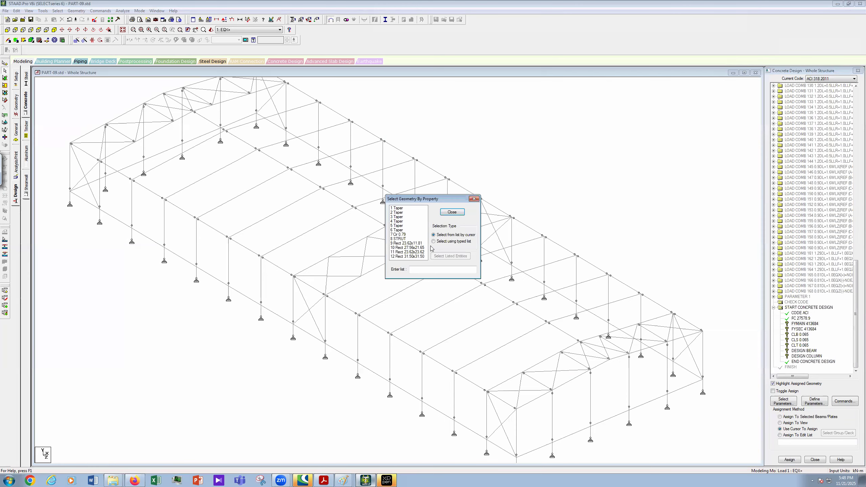
left_click_drag(406, 245, 408, 256)
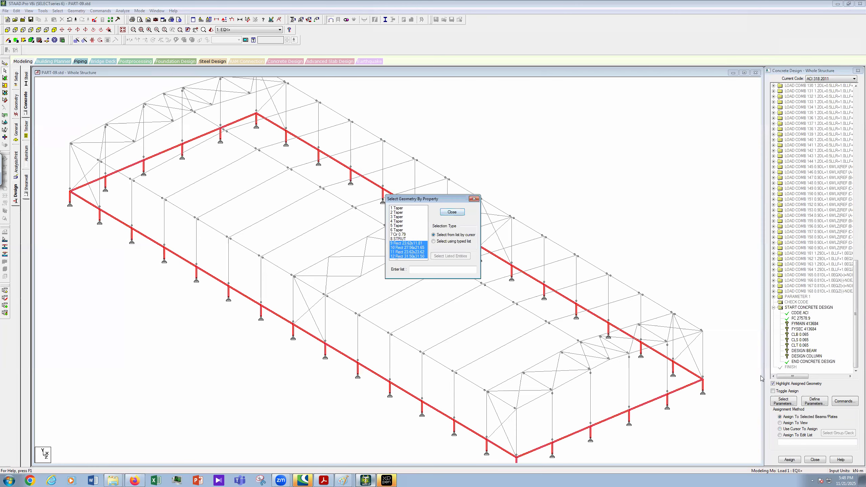
left_click(789, 459)
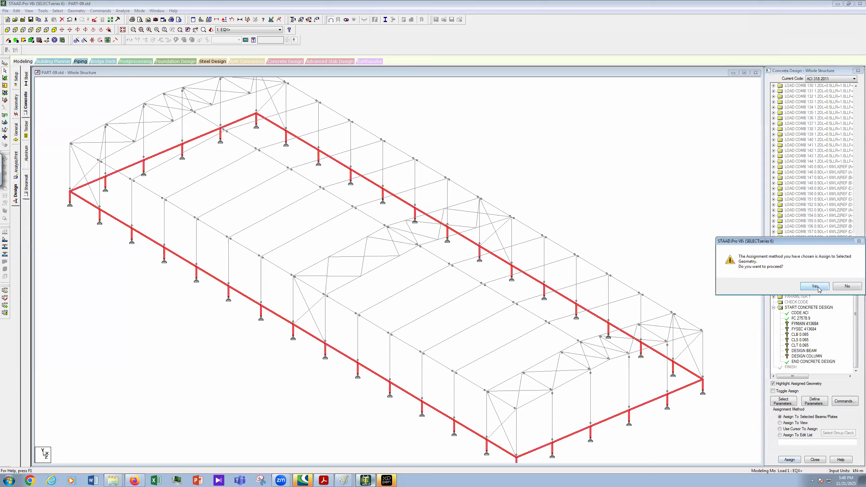
key("Return")
- Assign the FYSEC 413684 parameter to the members with rectangular section properties 9 to 12
left_click(803, 329)
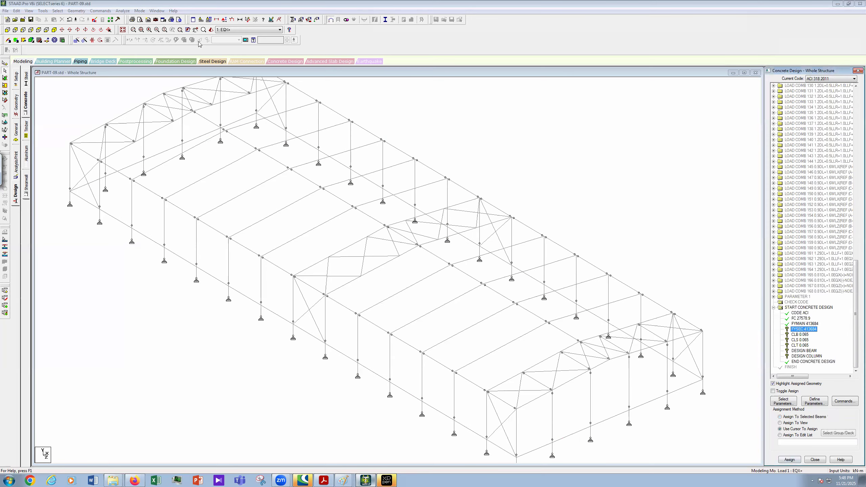
left_click(62, 12)
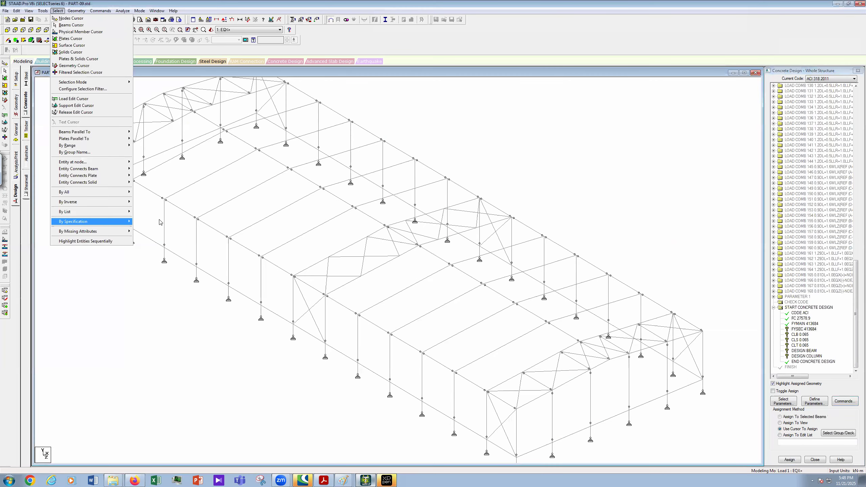
left_click(171, 230)
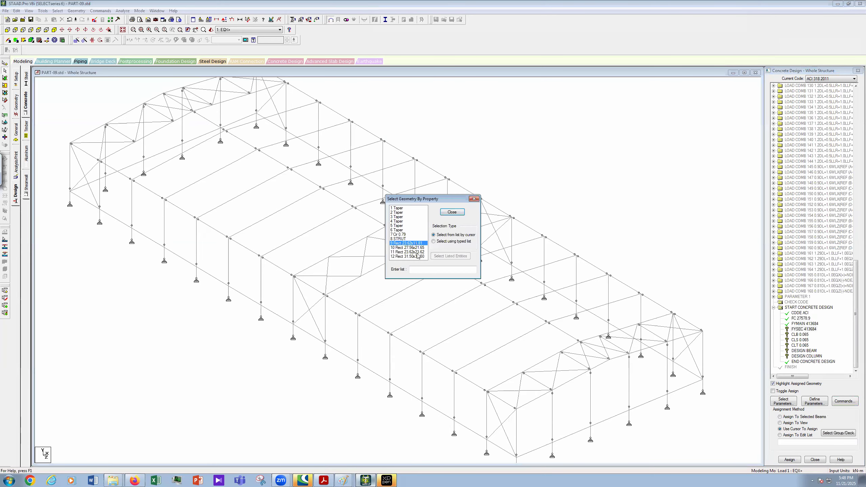
left_click_drag(431, 241, 423, 256)
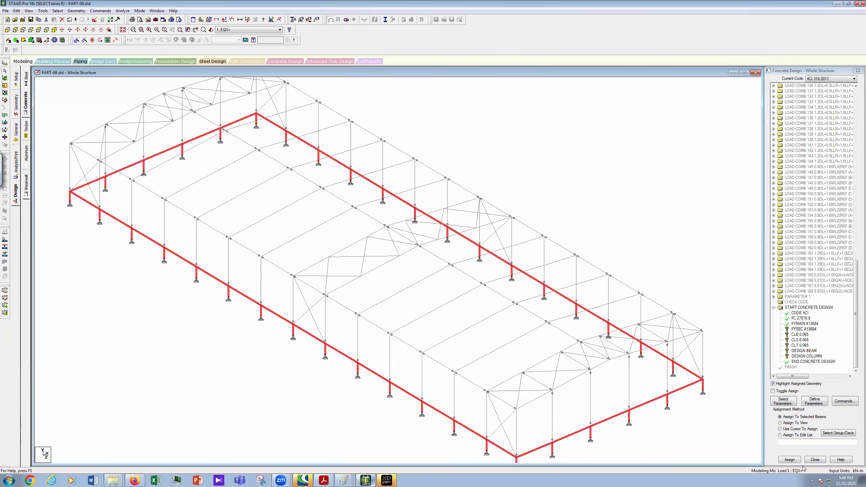
left_click(790, 459)
left_click(814, 285)
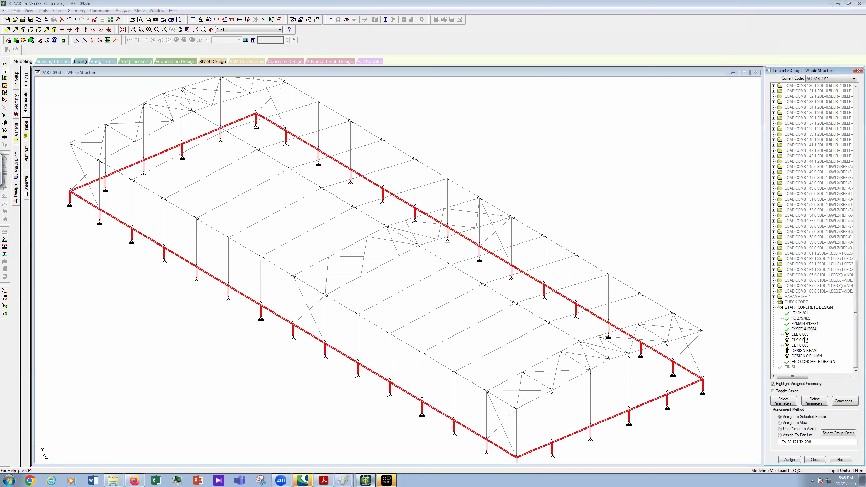
- Assign the CLB 0.065 bottom cover parameter to the members with rectangular section properties 9 to 12
left_click(56, 10)
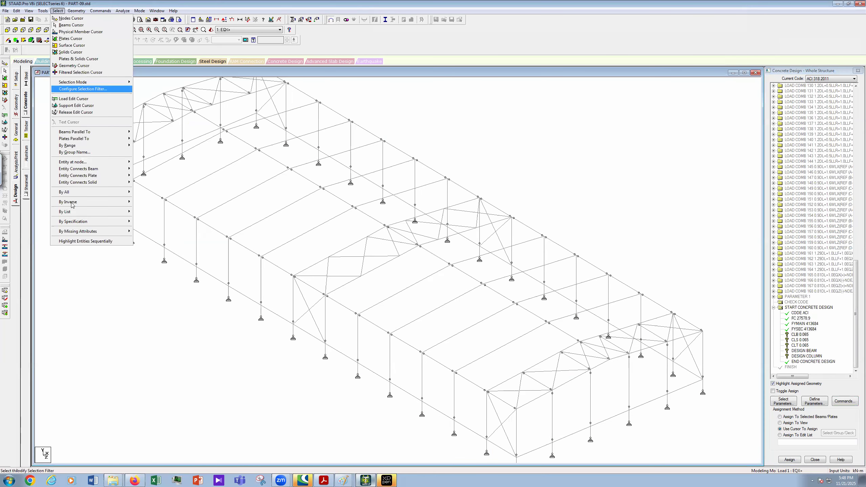
mouse_move(77, 224)
left_click(156, 228)
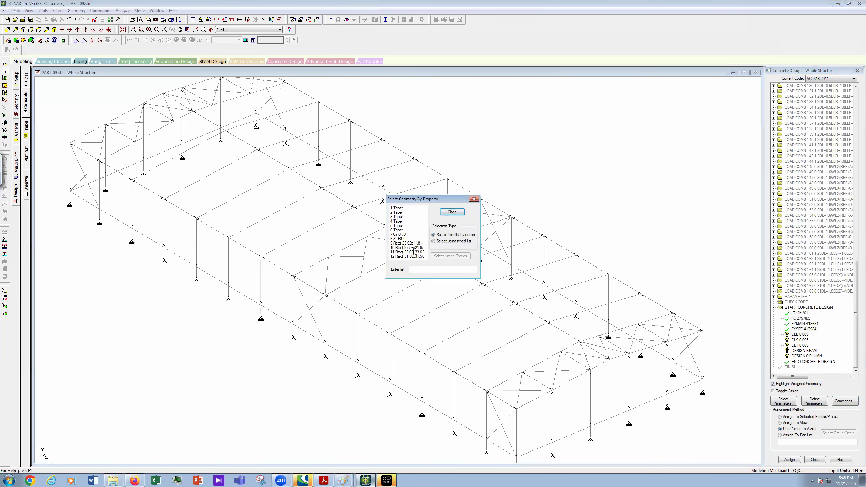
left_click(408, 257)
left_click(452, 212)
left_click(790, 459)
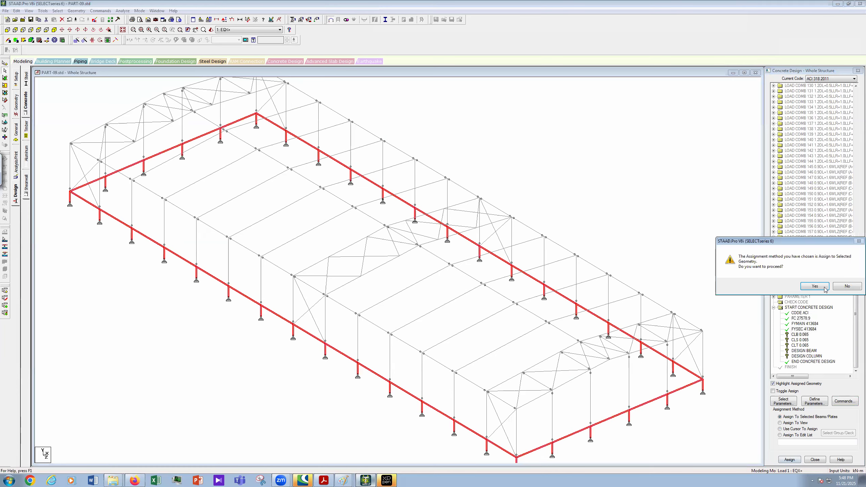
left_click(814, 284)
- Assign the CLS 0.065 side cover parameter to the members with rectangular section properties 9 to 12
left_click(800, 340)
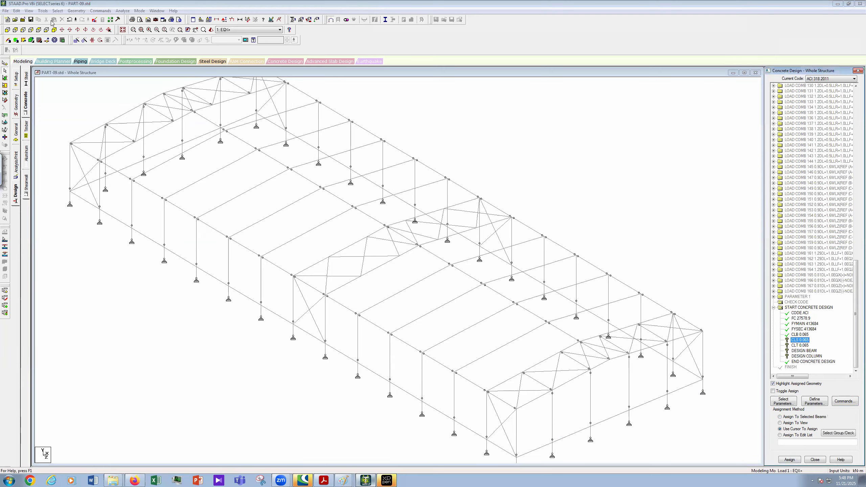
right_click(62, 221)
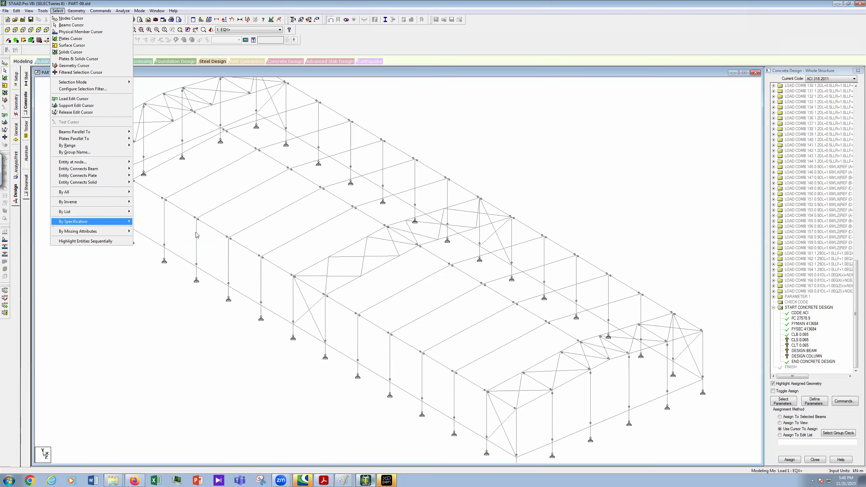
left_click(177, 229)
left_click_drag(413, 244, 412, 257)
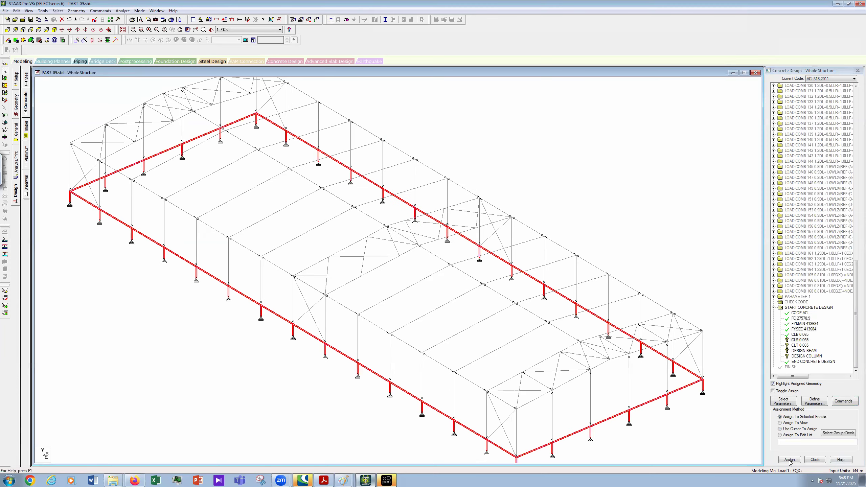
left_click(812, 286)
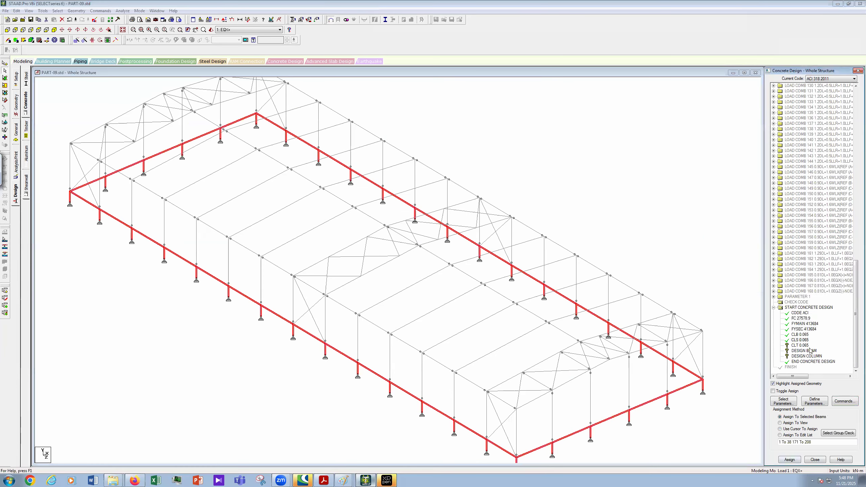
- Assign the CLT 0.065 top cover parameter to the members with rectangular section properties 9 to 12
left_click(799, 345)
left_click(57, 10)
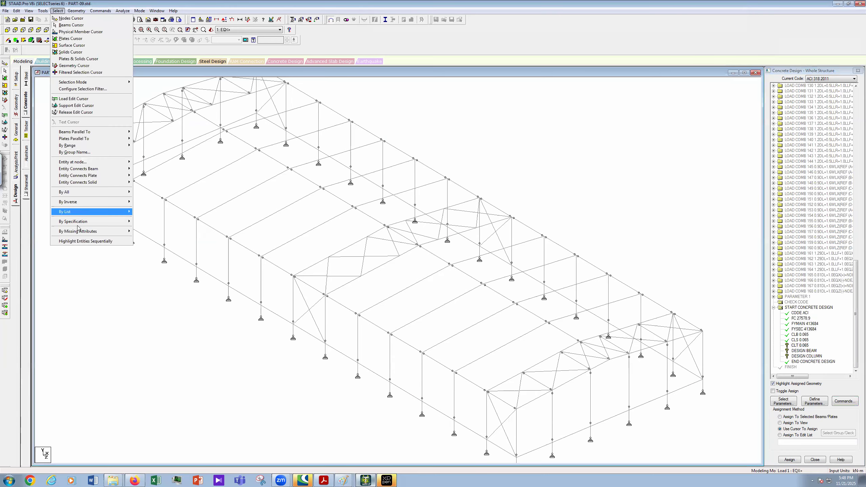
left_click(166, 232)
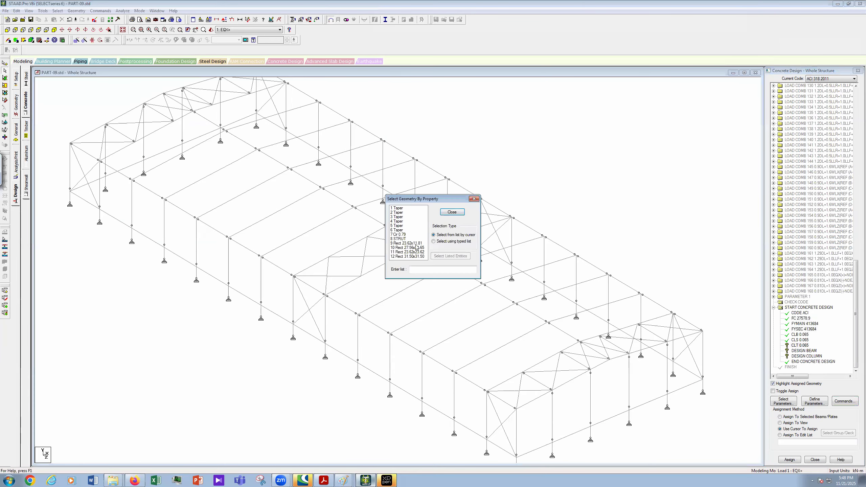
left_click_drag(415, 258, 408, 243)
left_click(452, 212)
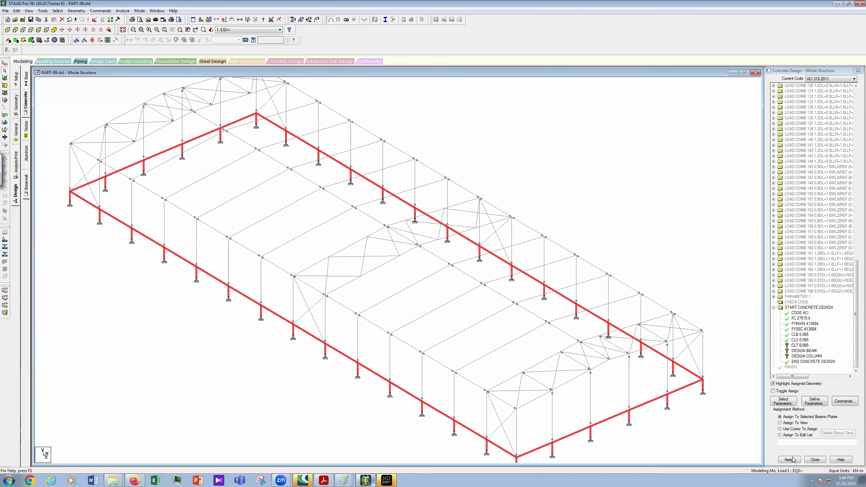
left_click(789, 459)
key("Return")
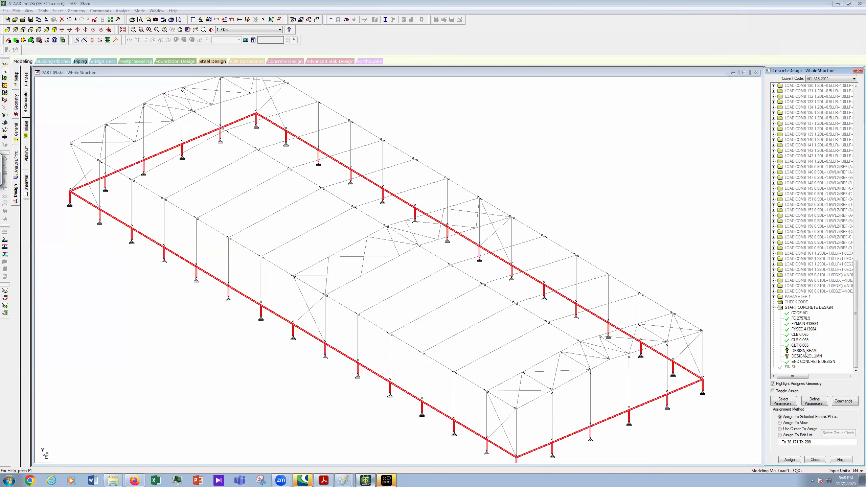
- Assign the DESIGN BEAM command to the members with rectangular section property 9 (Rect 23.62x11.81)
left_click(804, 352)
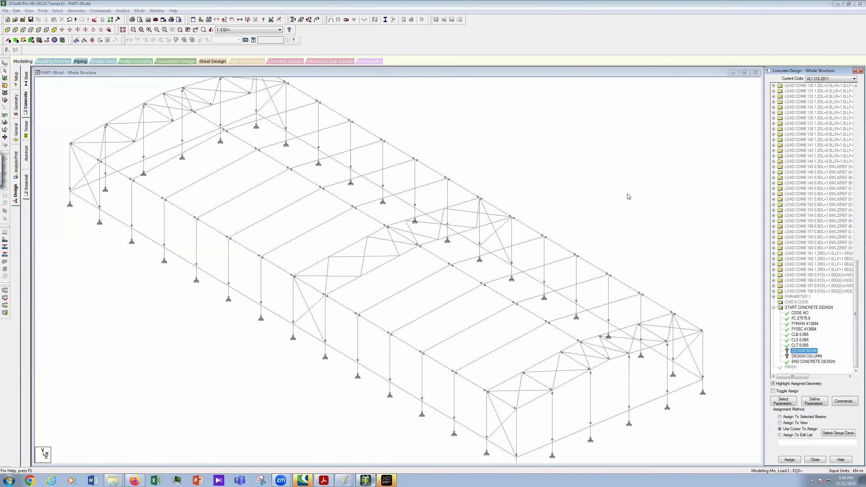
left_click(58, 11)
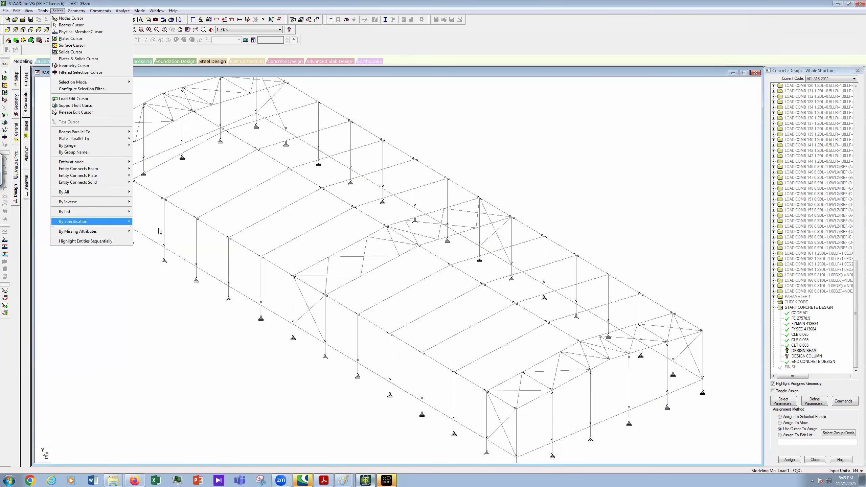
left_click(414, 256)
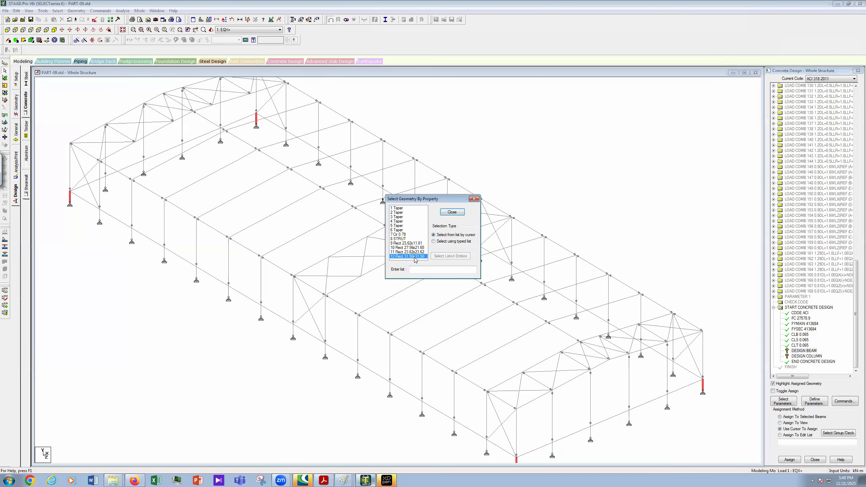
left_click(410, 252)
left_click(408, 247)
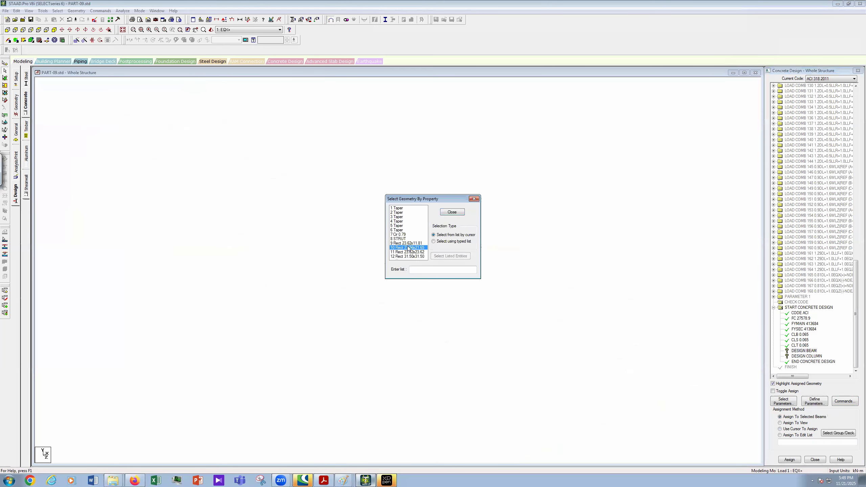
left_click(452, 212)
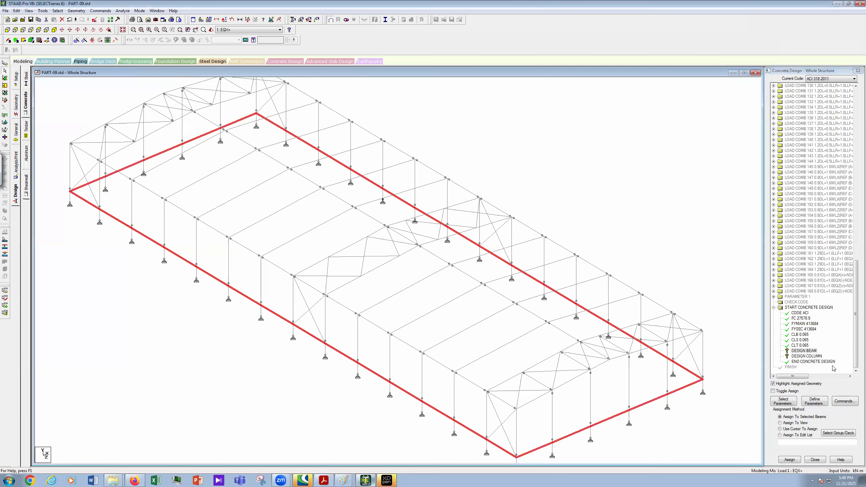
left_click(789, 459)
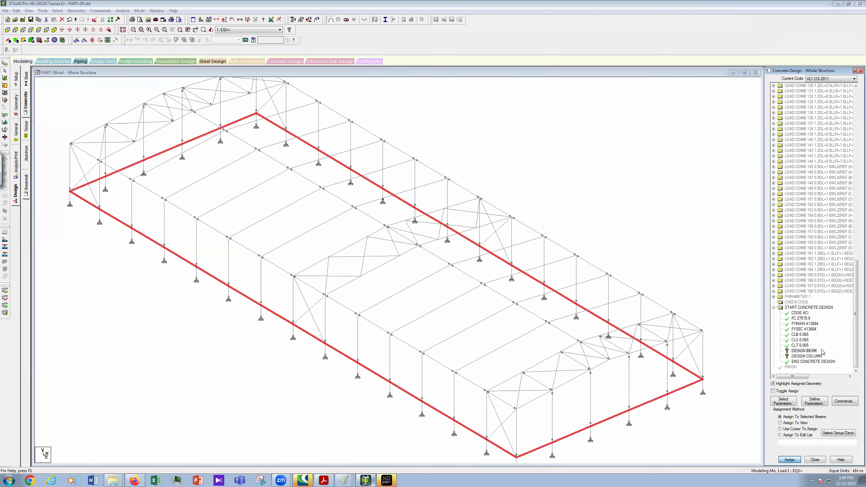
- Assign the DESIGN COLUMN command to the members with rectangular section properties 10 to 12 and clear the selection
left_click(807, 356)
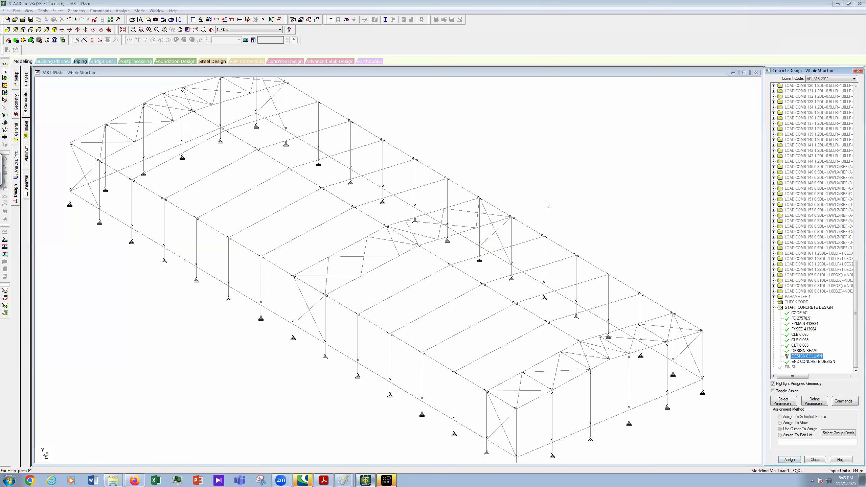
left_click(58, 11)
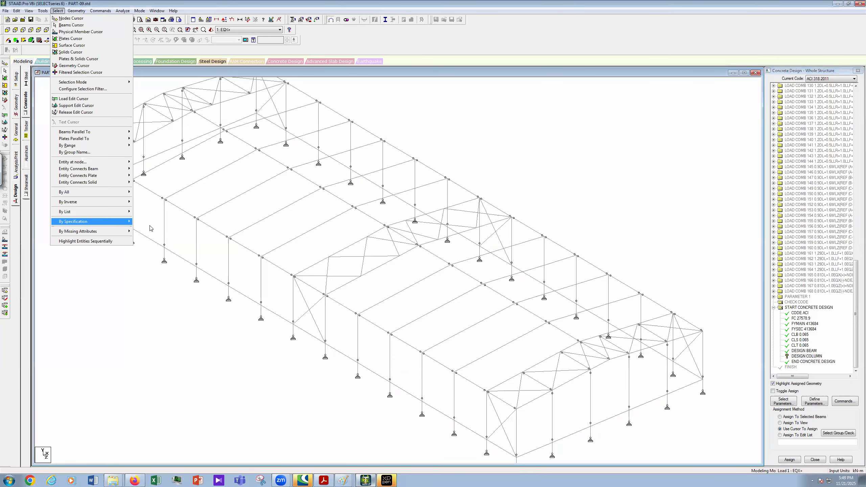
left_click_drag(419, 246, 420, 255)
left_click(452, 212)
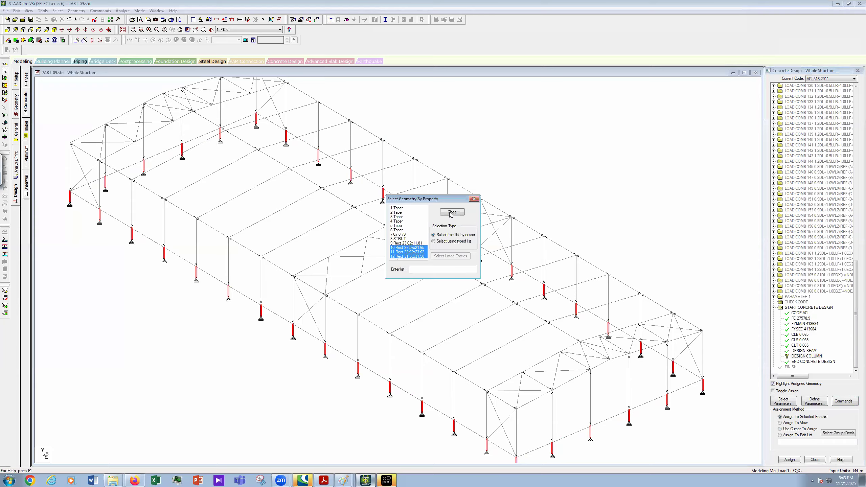
left_click(790, 459)
left_click(819, 287)
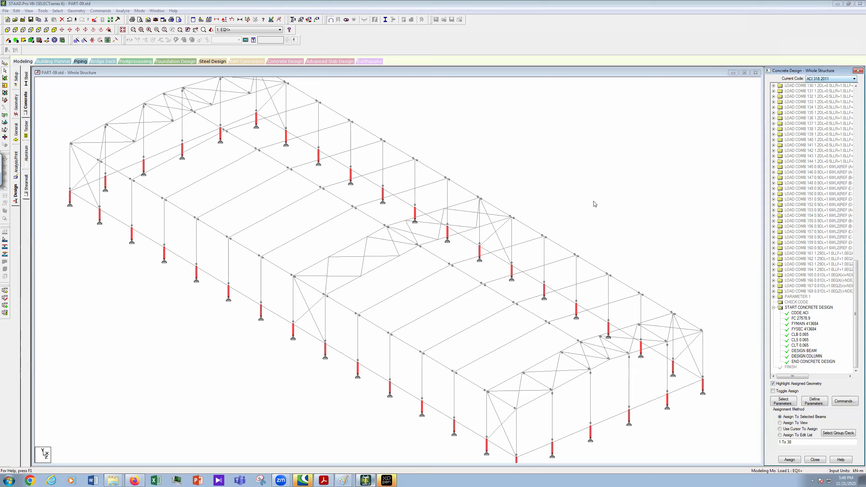
left_click(561, 185)
- Save the modified structure and open its input command file at the concrete design block near the end
left_click(16, 10)
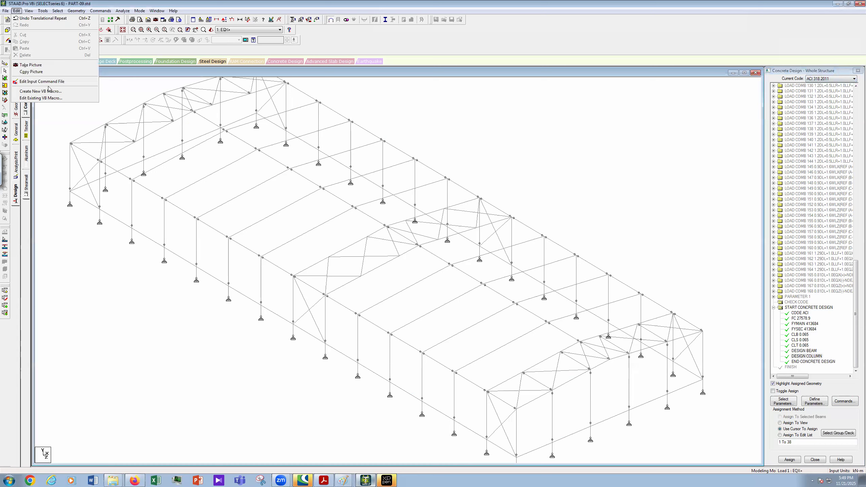
key("Return")
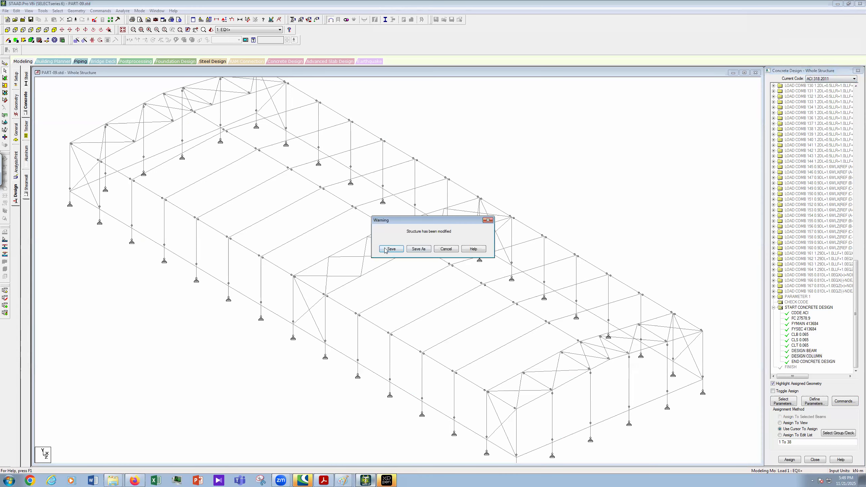
left_click(386, 249)
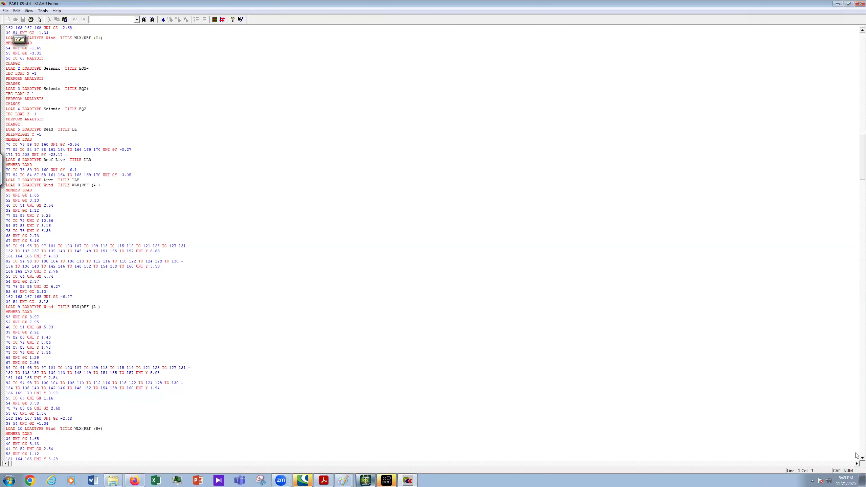
scroll(320, 456, "down", 5)
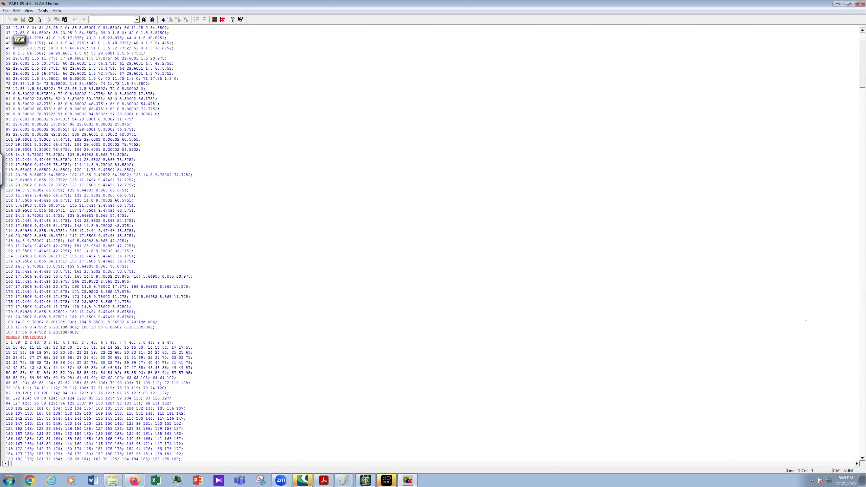
left_click_drag(855, 33, 855, 455)
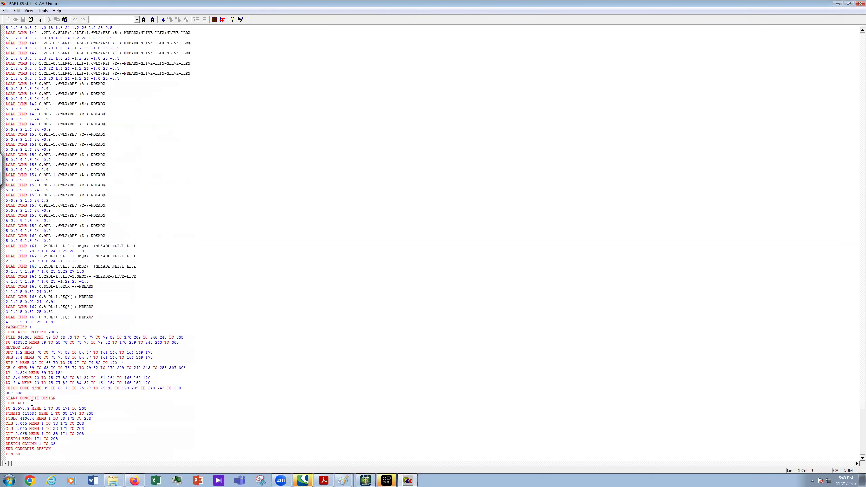
scroll(32, 399, "down", 1)
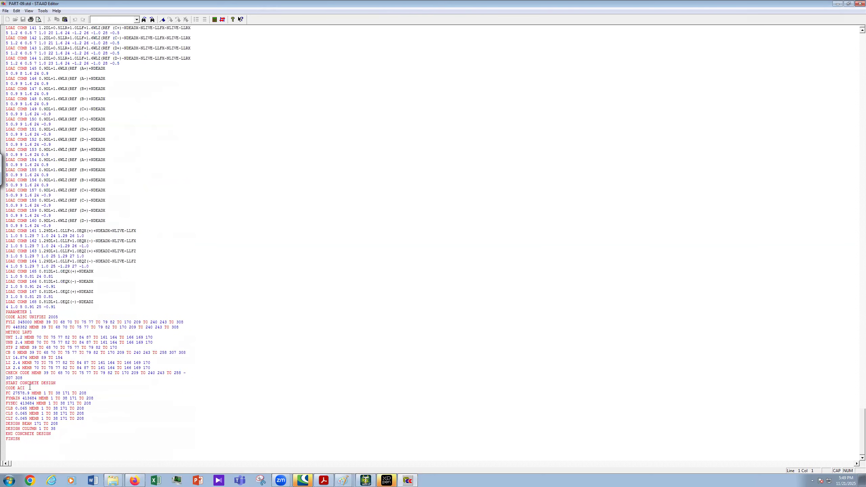
- Extend the CODE ACI line of the concrete design block to CODE ACI 2011, save the file and return to the model
left_click(40, 389)
type("2008")
left_click(860, 3)
key("Return")
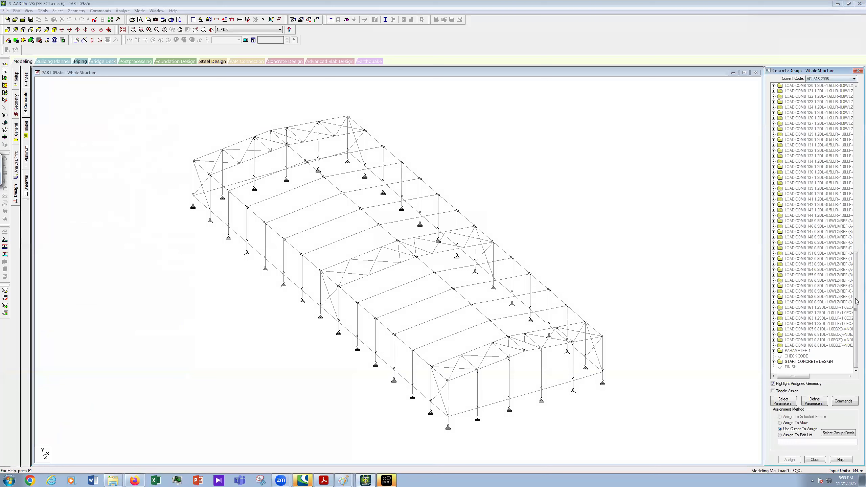
- Expand the START CONCRETE DESIGN group and check its code, parameters and the beam and column design commands
left_click(774, 362)
scroll(858, 324, "down", 3)
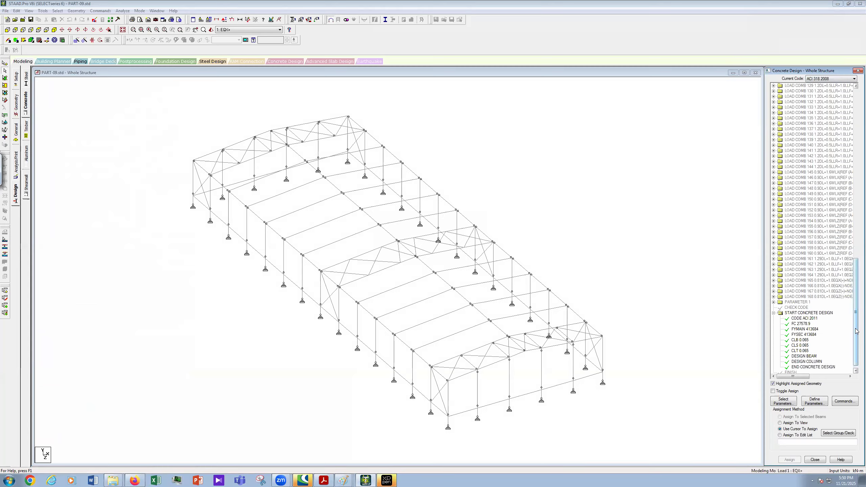
scroll(856, 364, "down", 1)
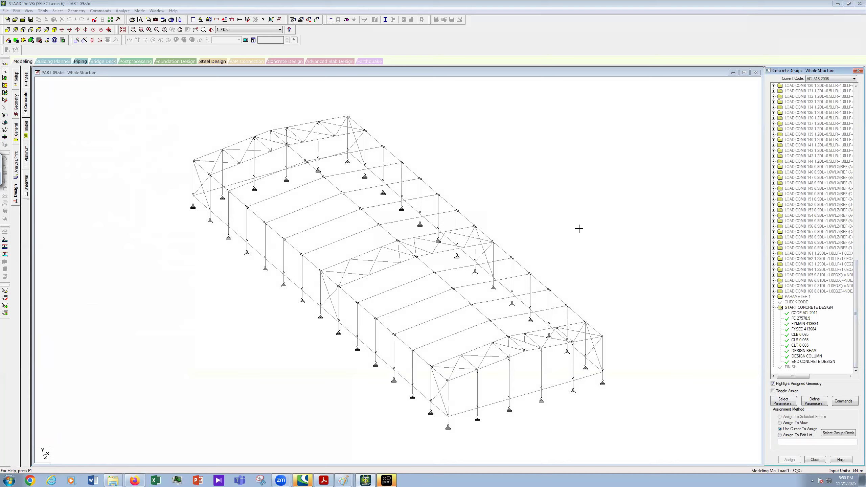
scroll(578, 231, "up", 1)
scroll(579, 231, "up", 1)
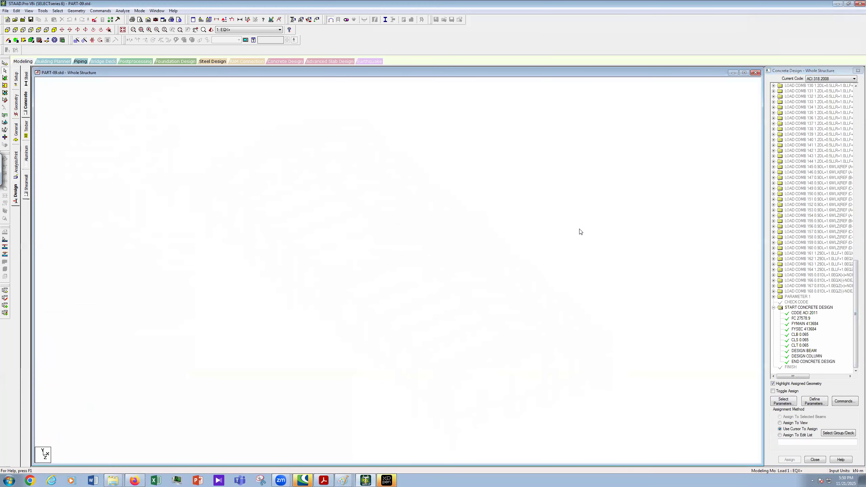